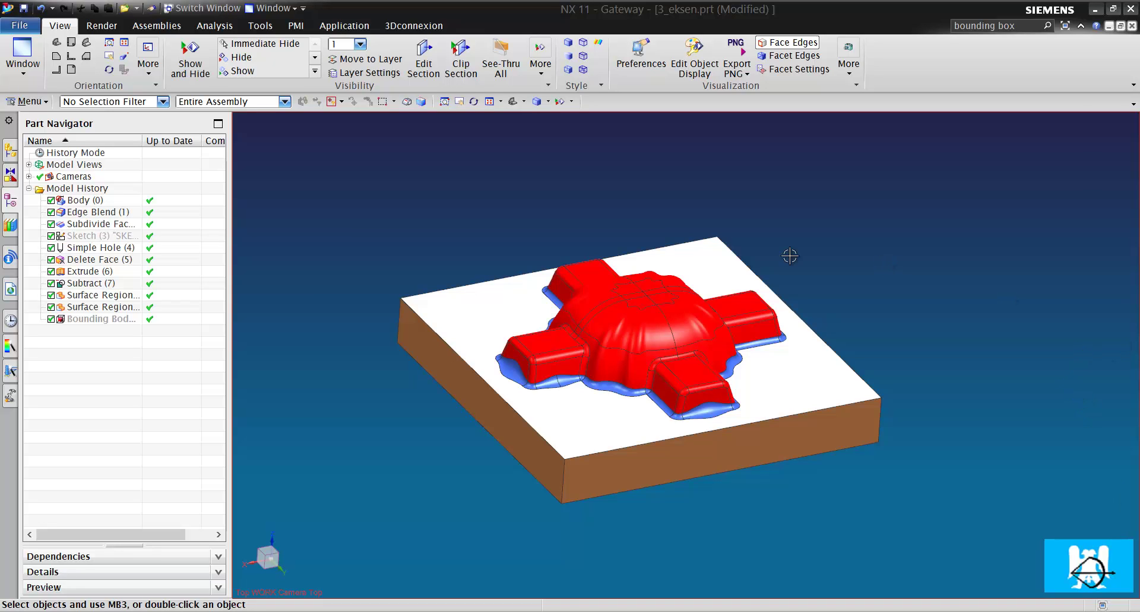
- Switch NX to the Modeling application
left_click(808, 237)
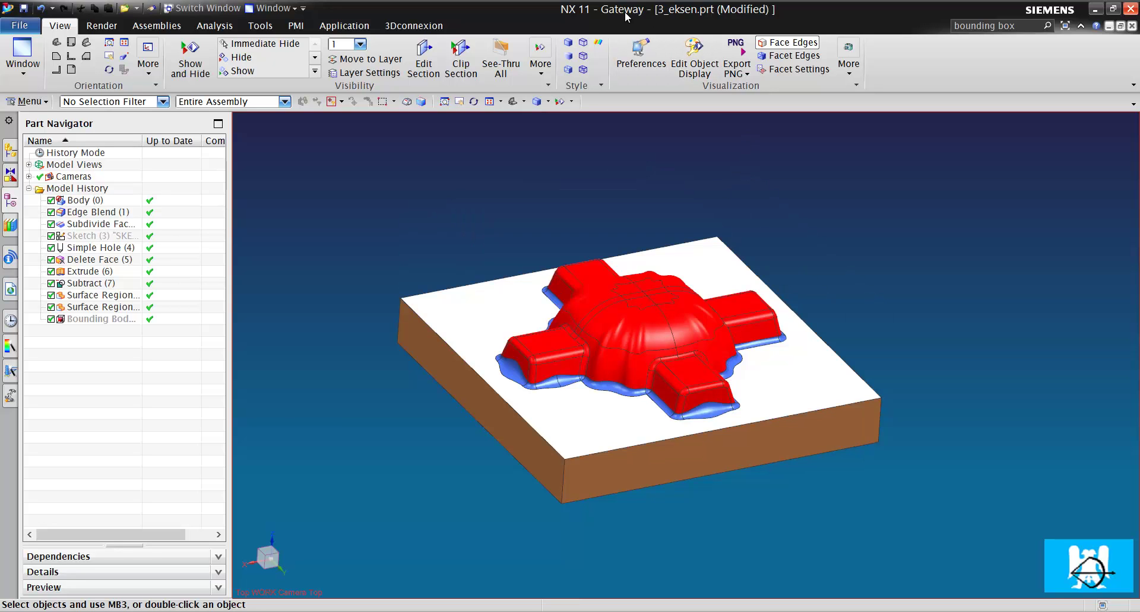
left_click(12, 27)
left_click(156, 196)
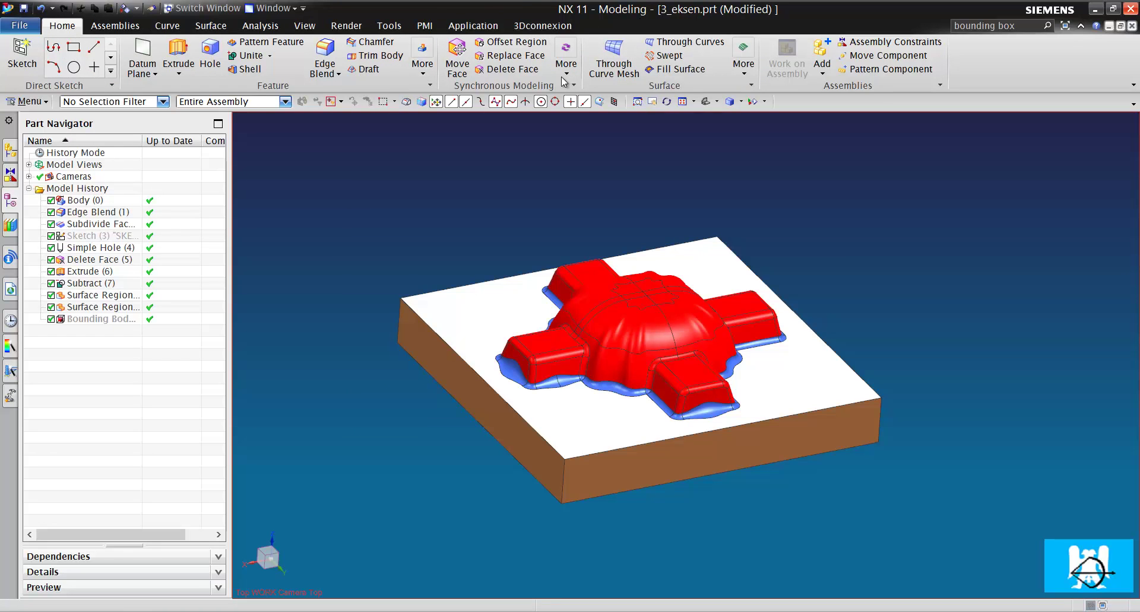
- Return to Gateway and display the launchable applications, including Manufacturing
left_click(20, 25)
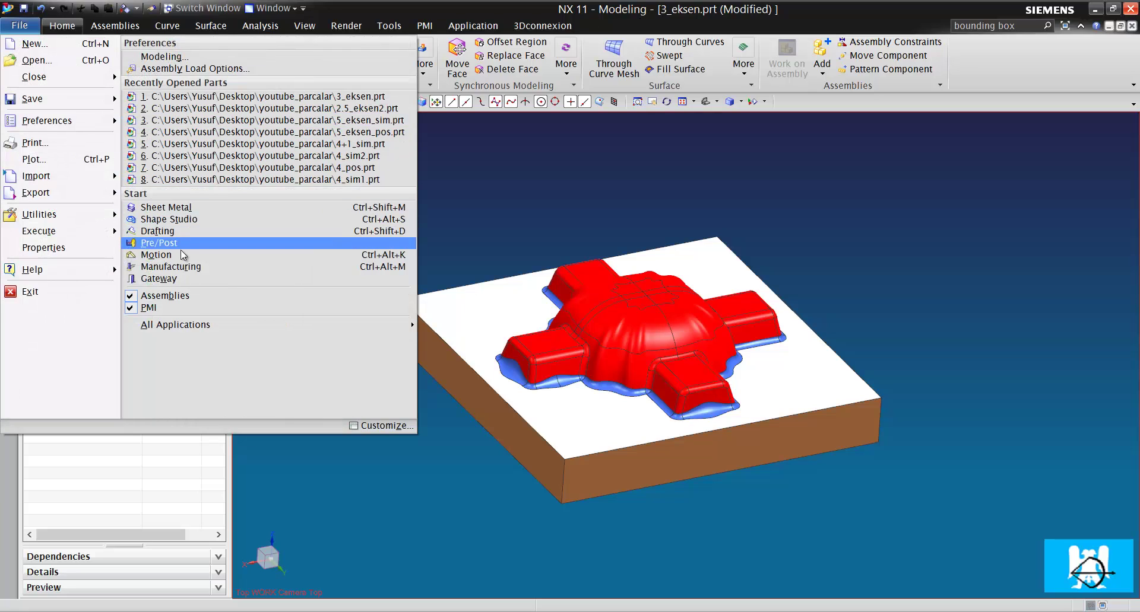
left_click(178, 279)
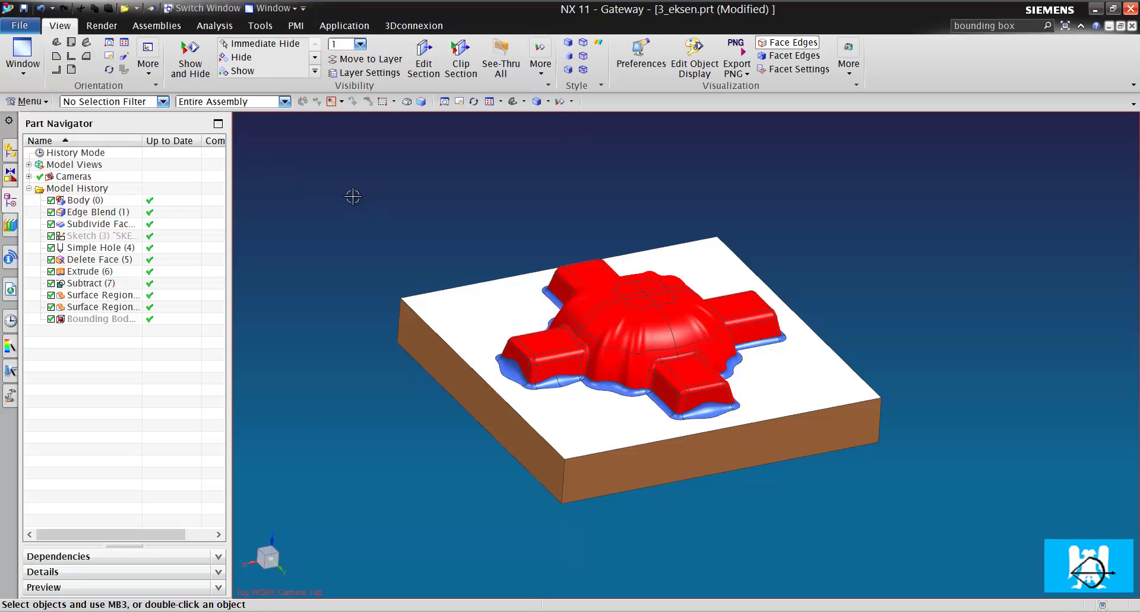
left_click(24, 26)
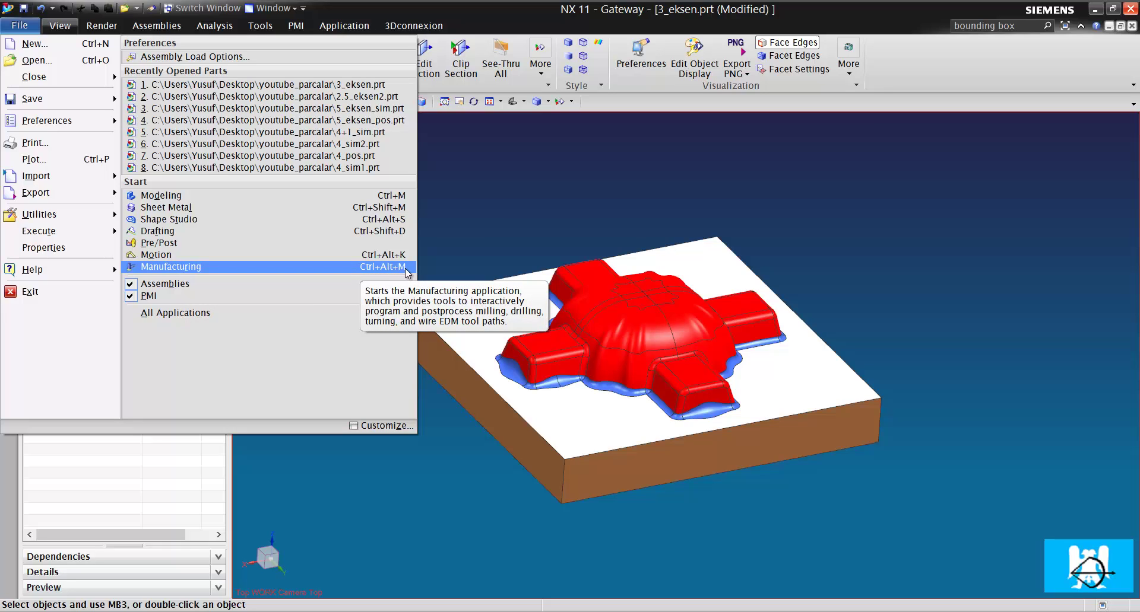
left_click(471, 236)
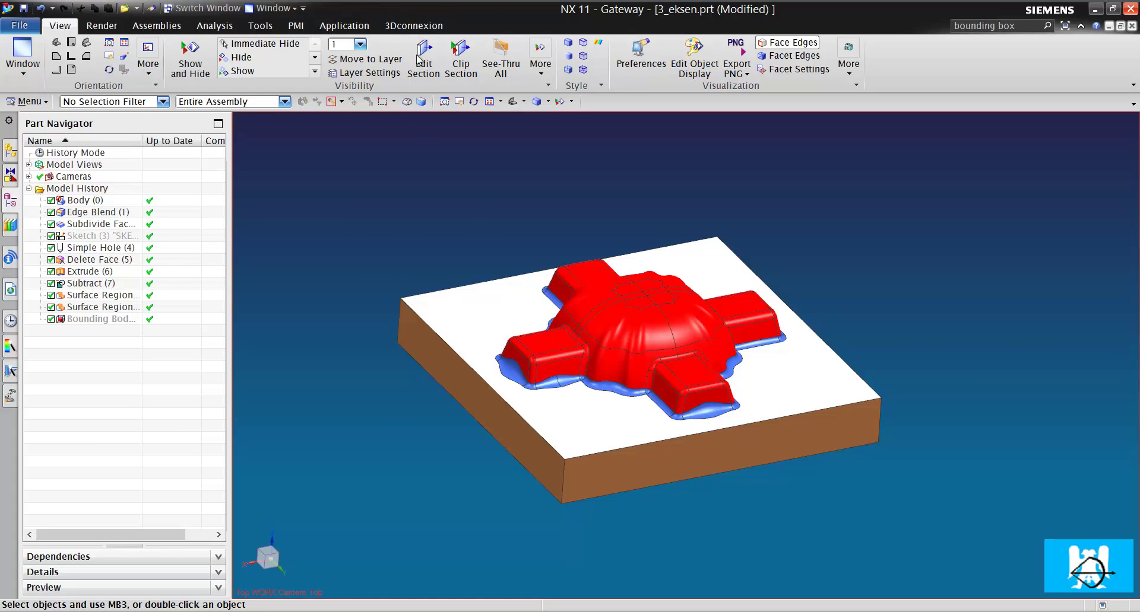
left_click(351, 26)
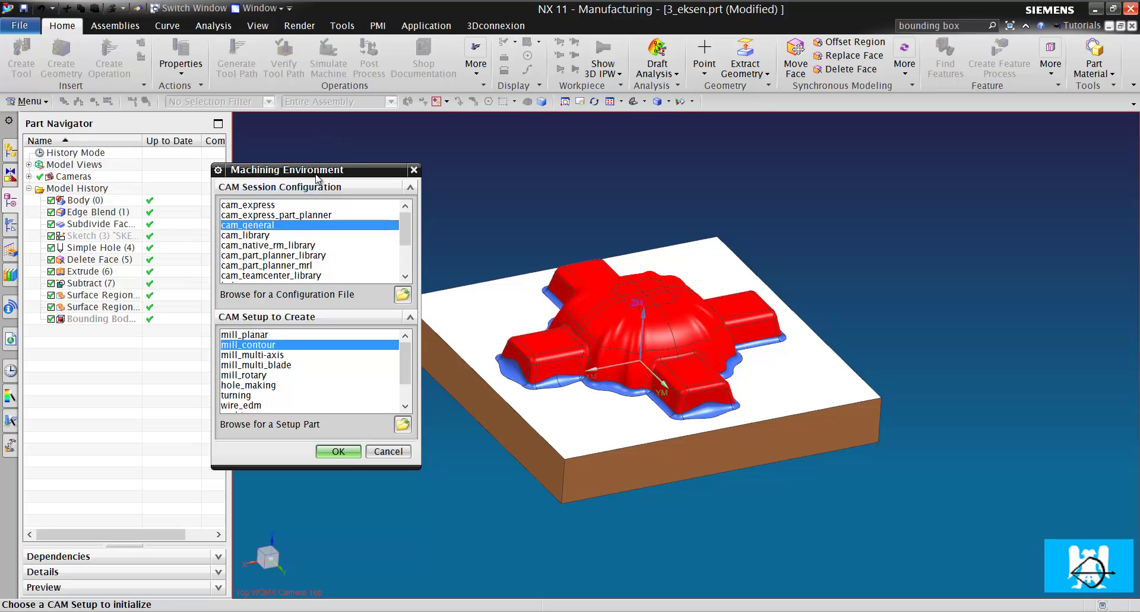
- Move the Machining Environment dialog up and select mill_planar under the cam_general configuration
left_click_drag(316, 174, 312, 76)
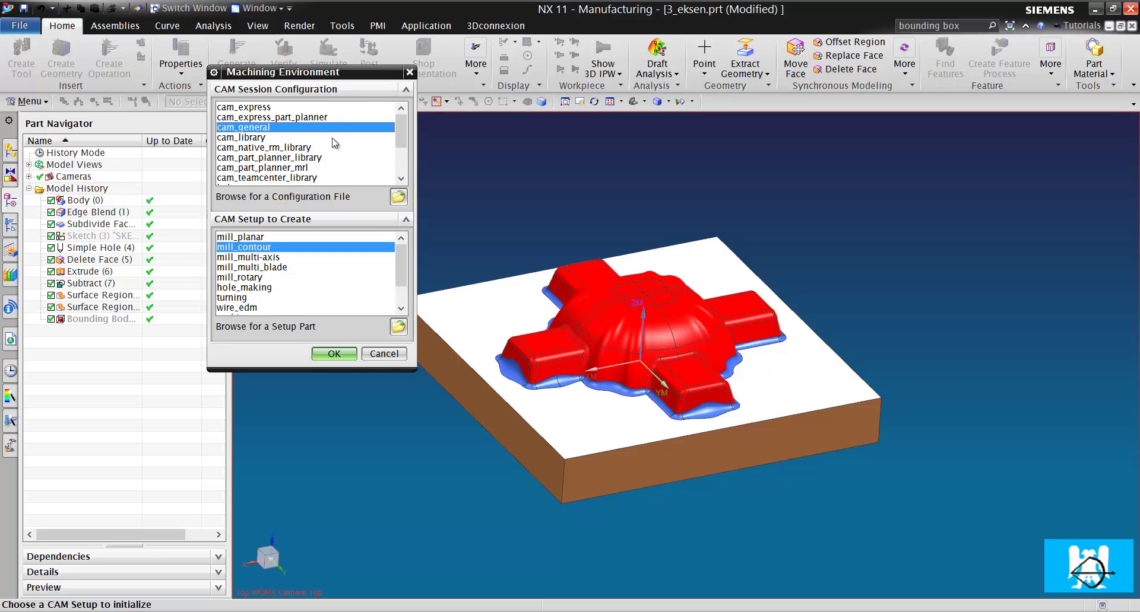
left_click(267, 237)
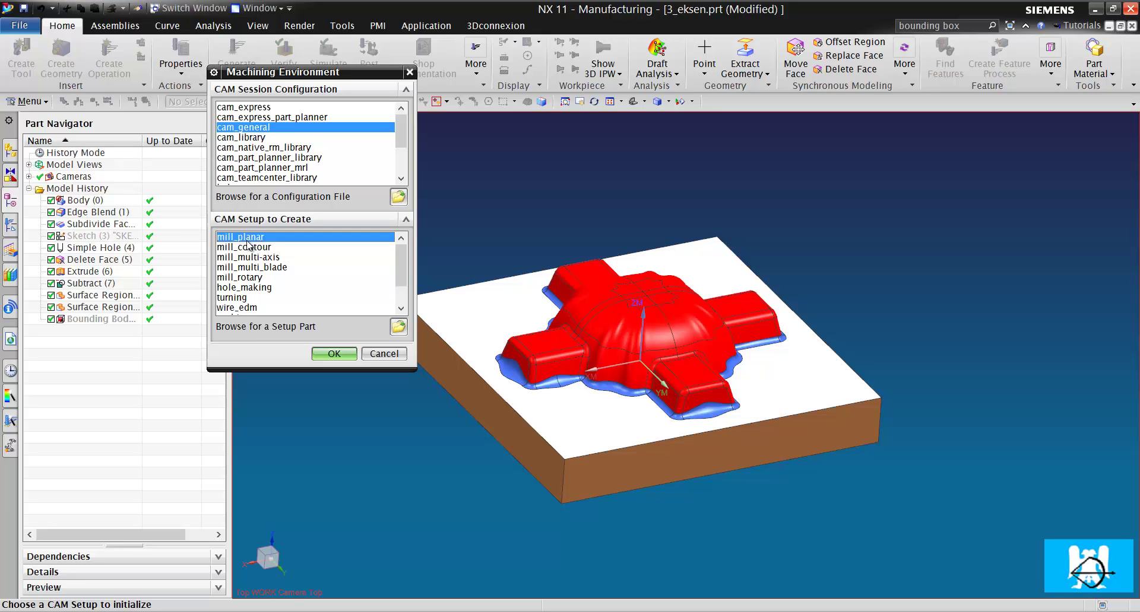
- Browse the CAM setup options from mill_contour through wire_edm, probing and work_instruction
left_click(262, 250)
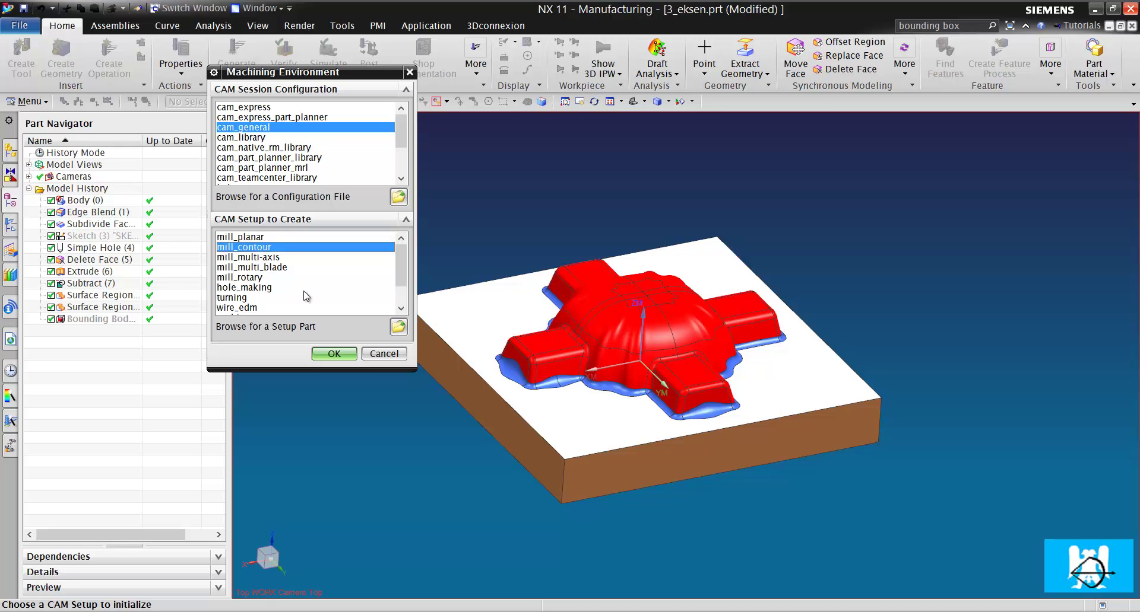
left_click(266, 258)
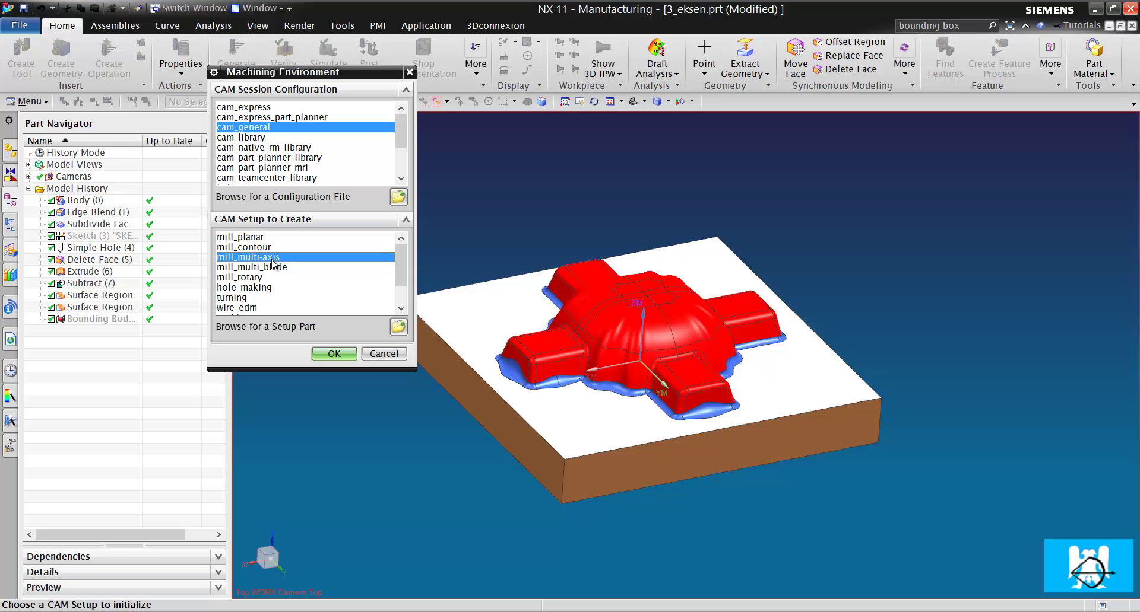
left_click(279, 267)
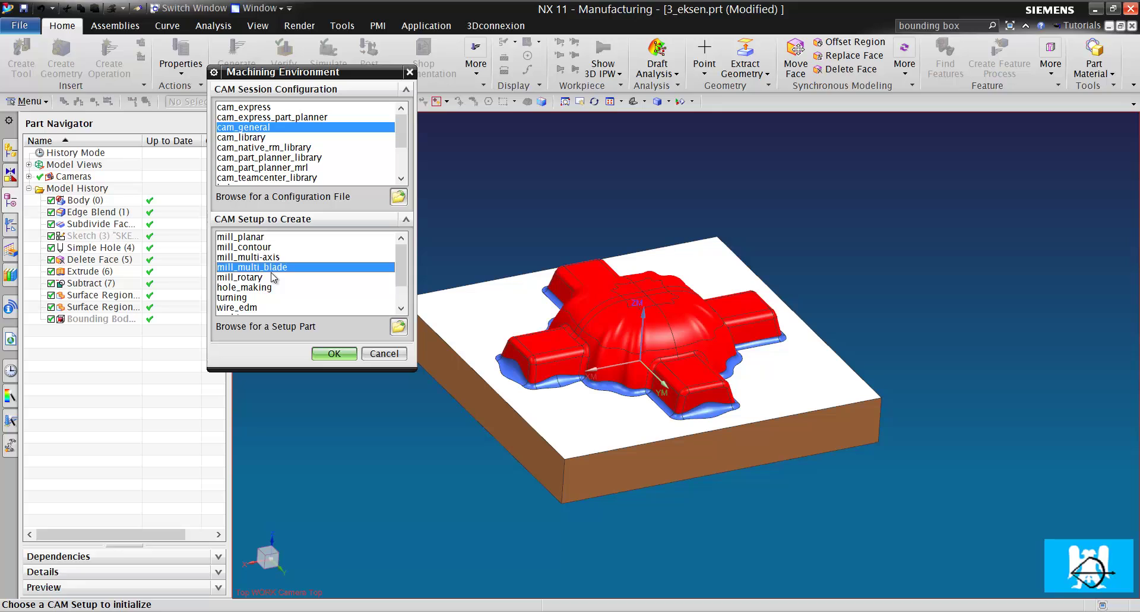
left_click(262, 279)
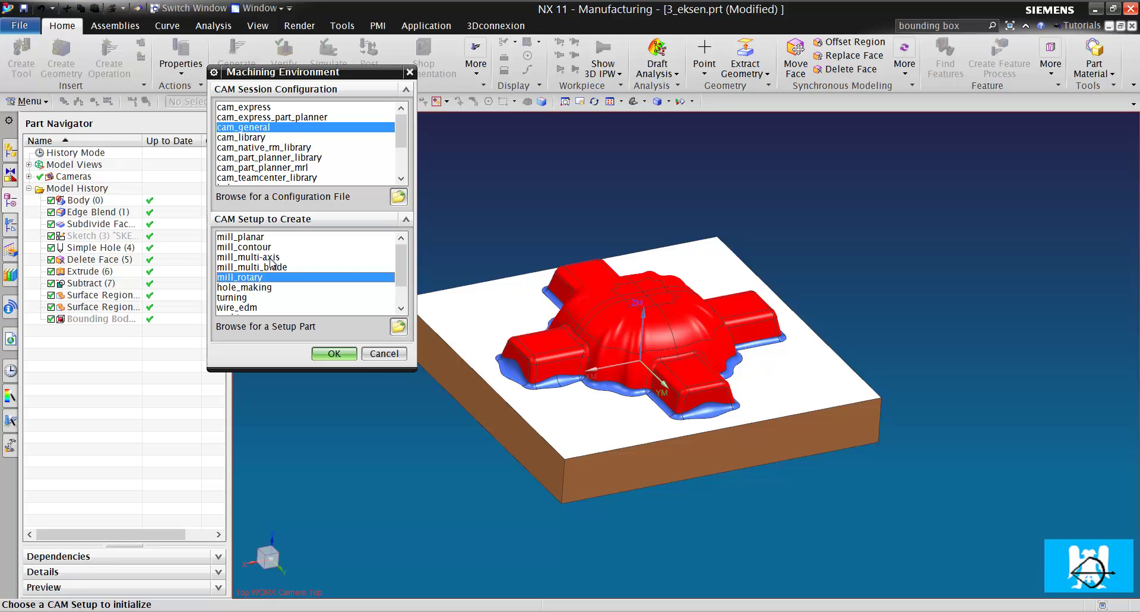
left_click(259, 288)
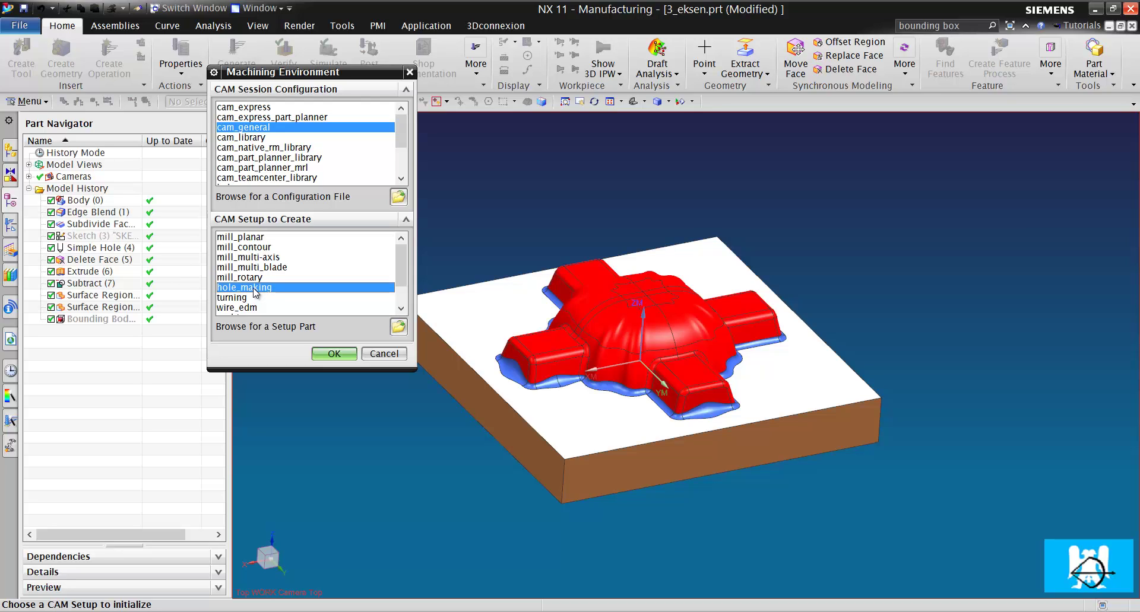
left_click(226, 298)
scroll(243, 281, "down", 1)
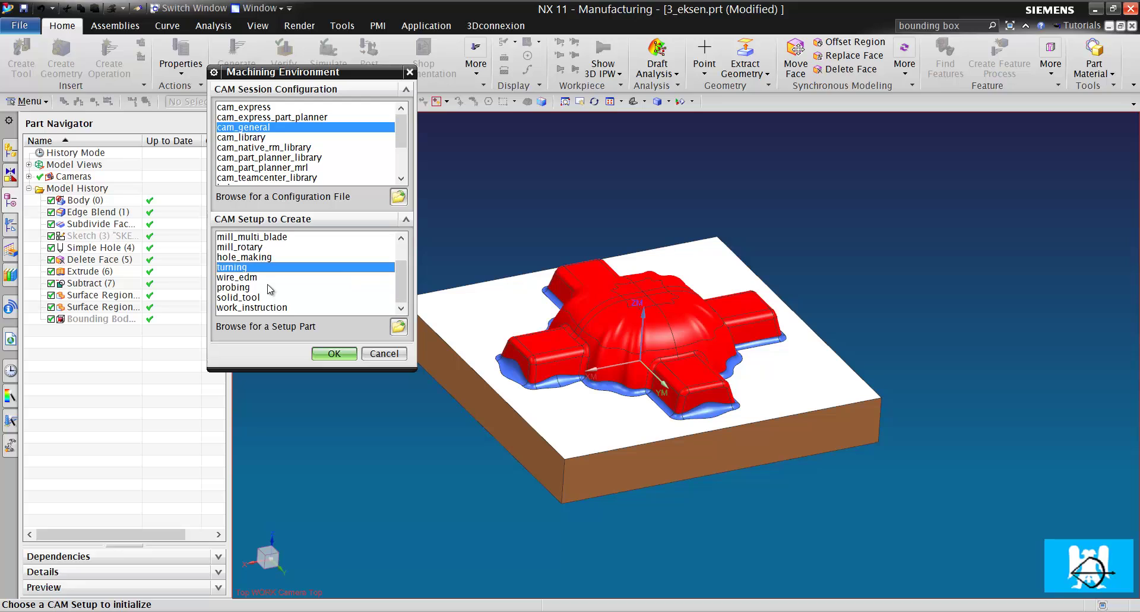
left_click(256, 279)
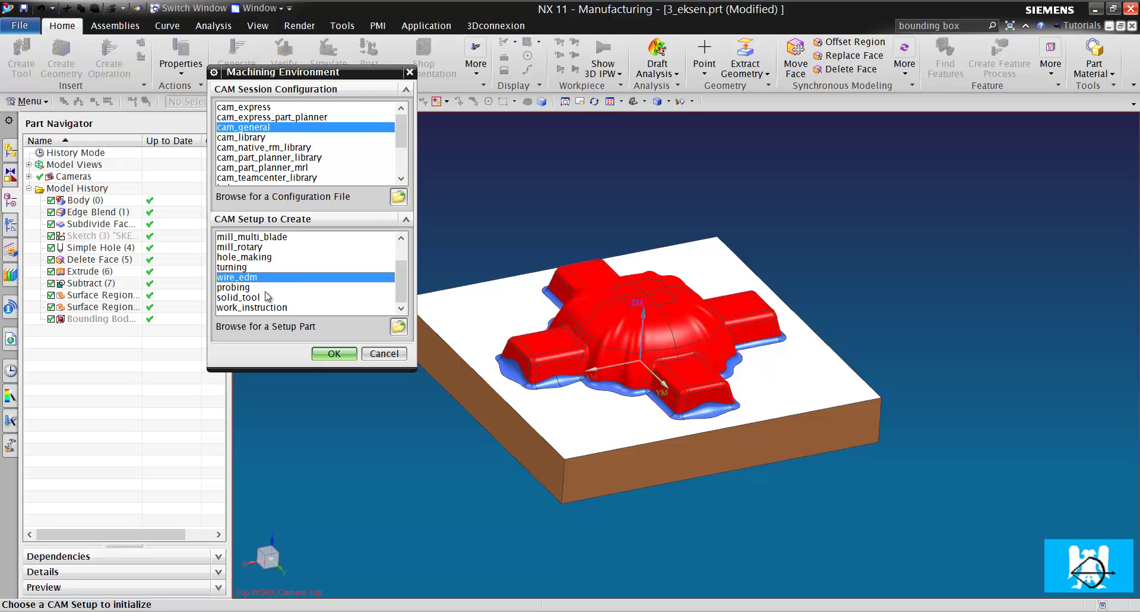
left_click(249, 290)
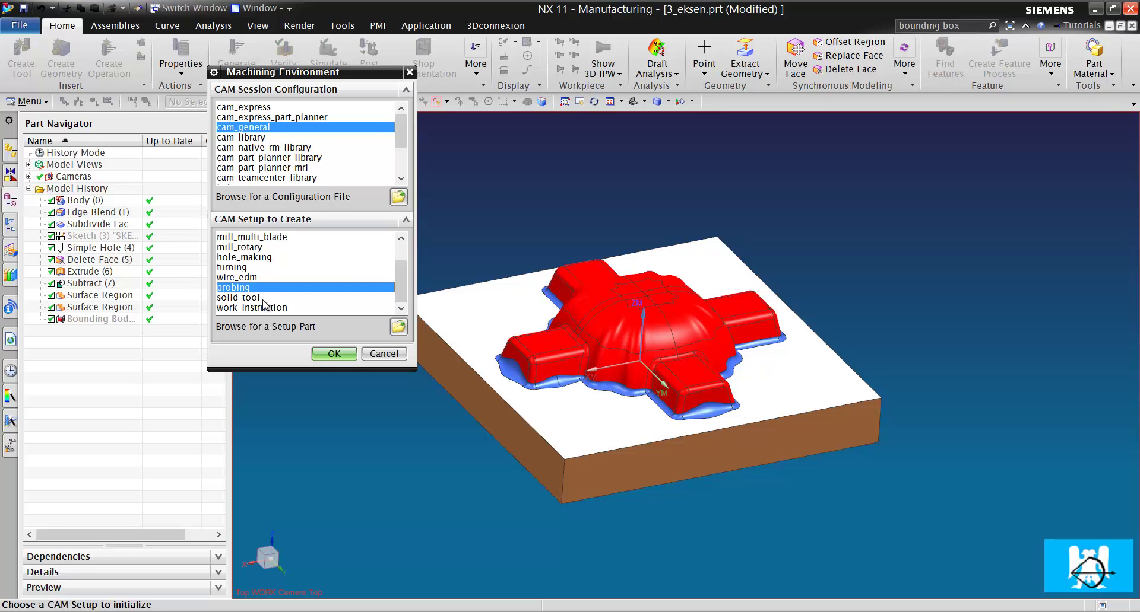
left_click(228, 299)
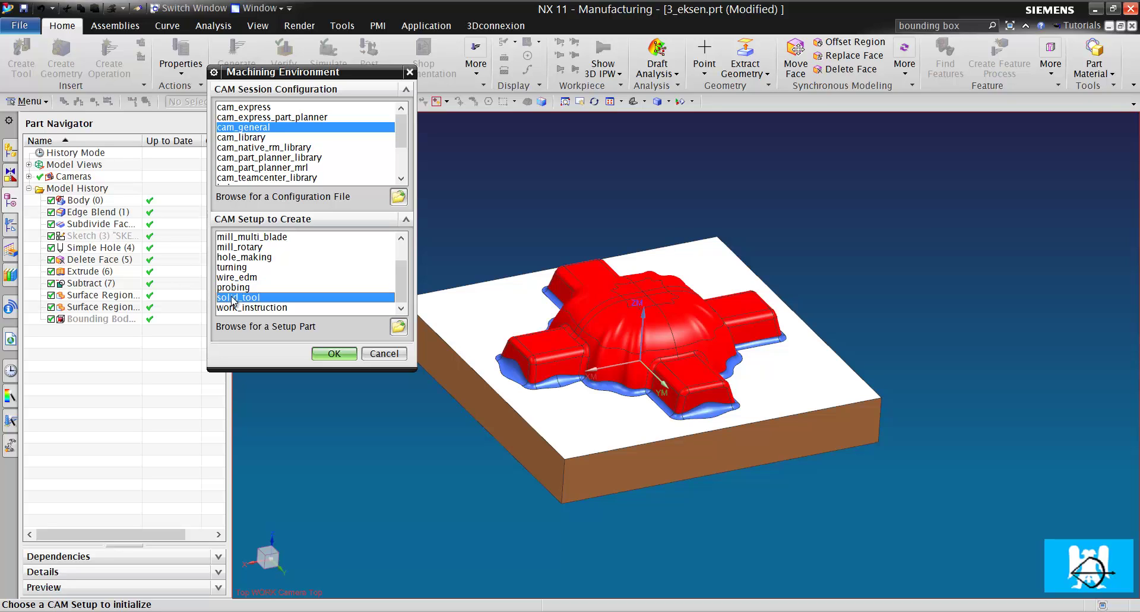
left_click(283, 308)
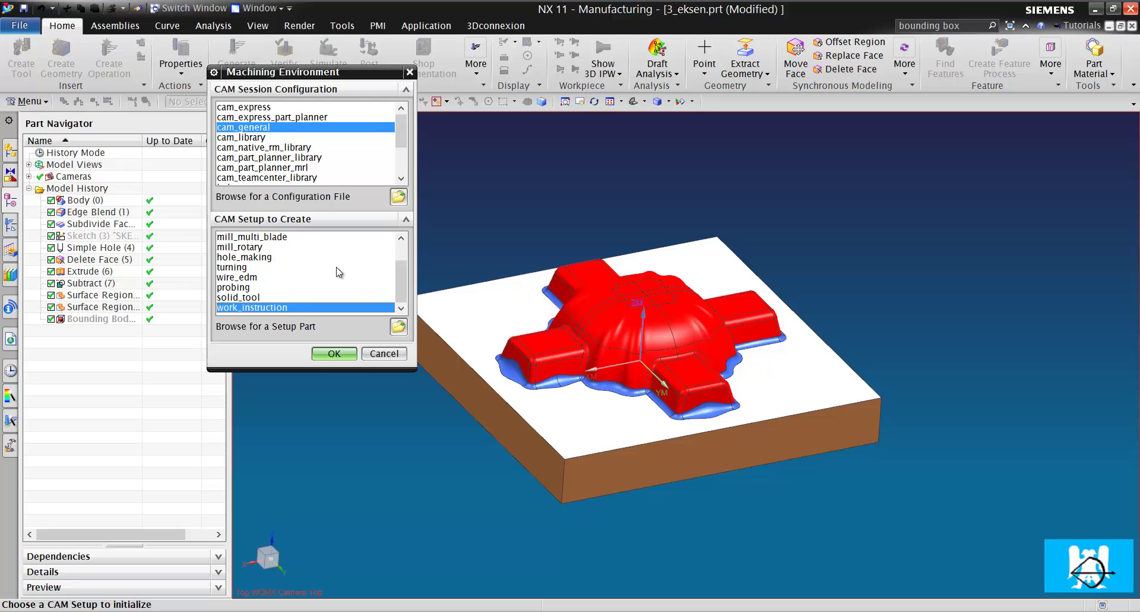
- Choose mill_contour with cam_general and confirm, creating MCS_MILL
scroll(337, 273, "up", 1)
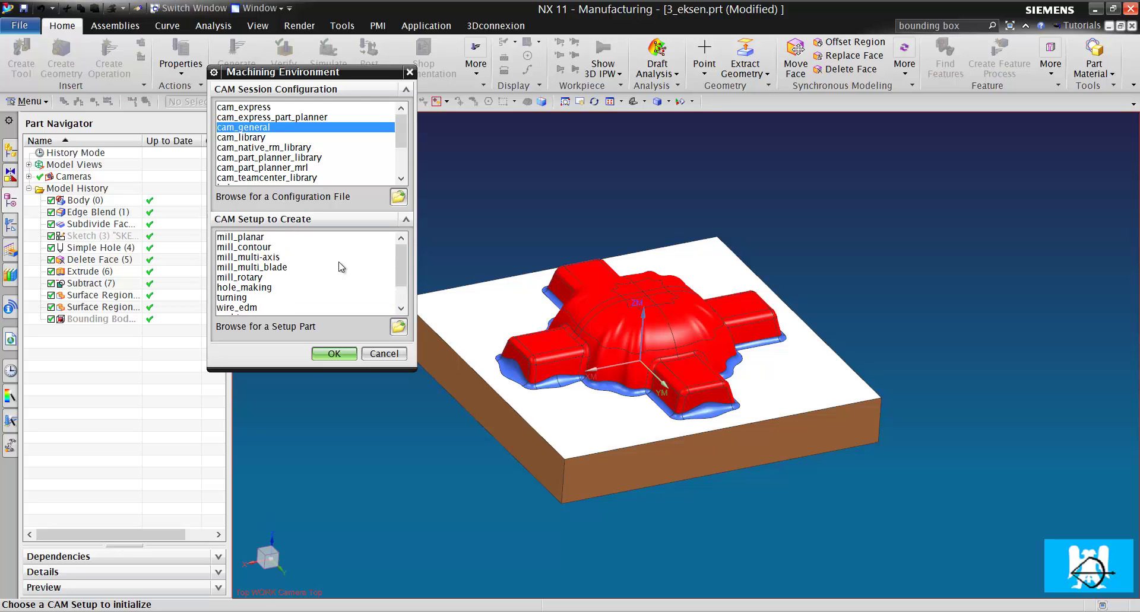
left_click(270, 248)
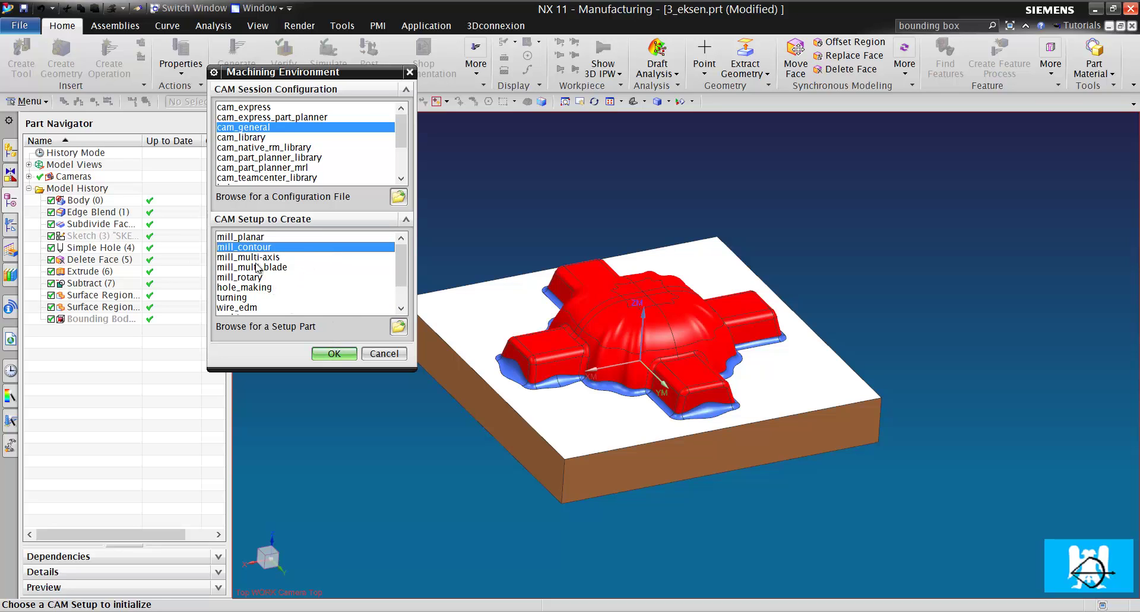
left_click(343, 352)
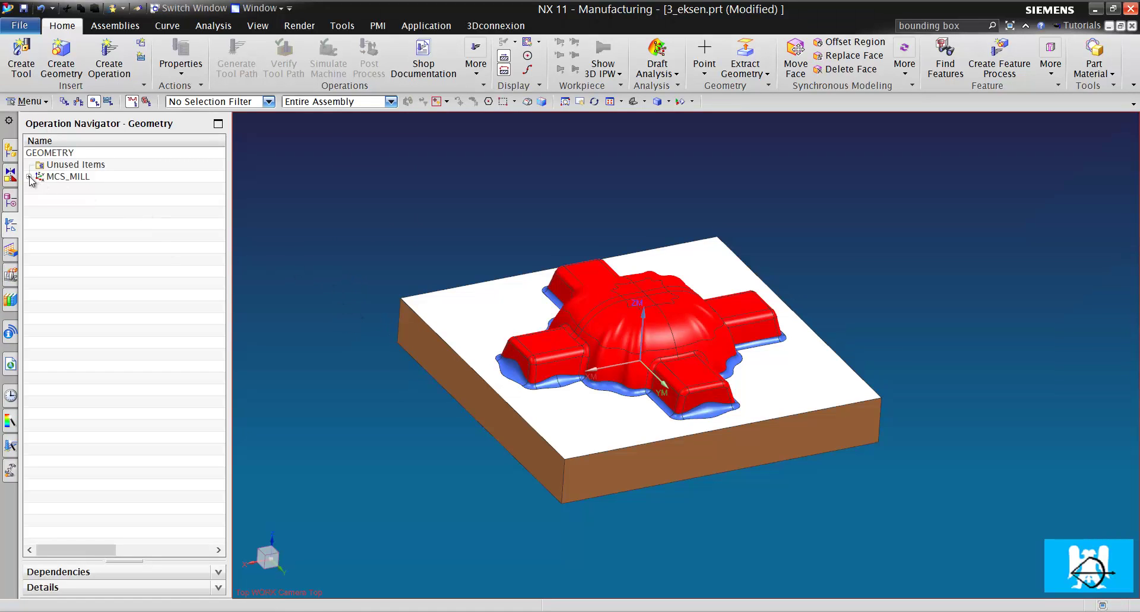
- Expand MCS_MILL in the Operation Navigator to reveal the WORKPIECE group
left_click(28, 177)
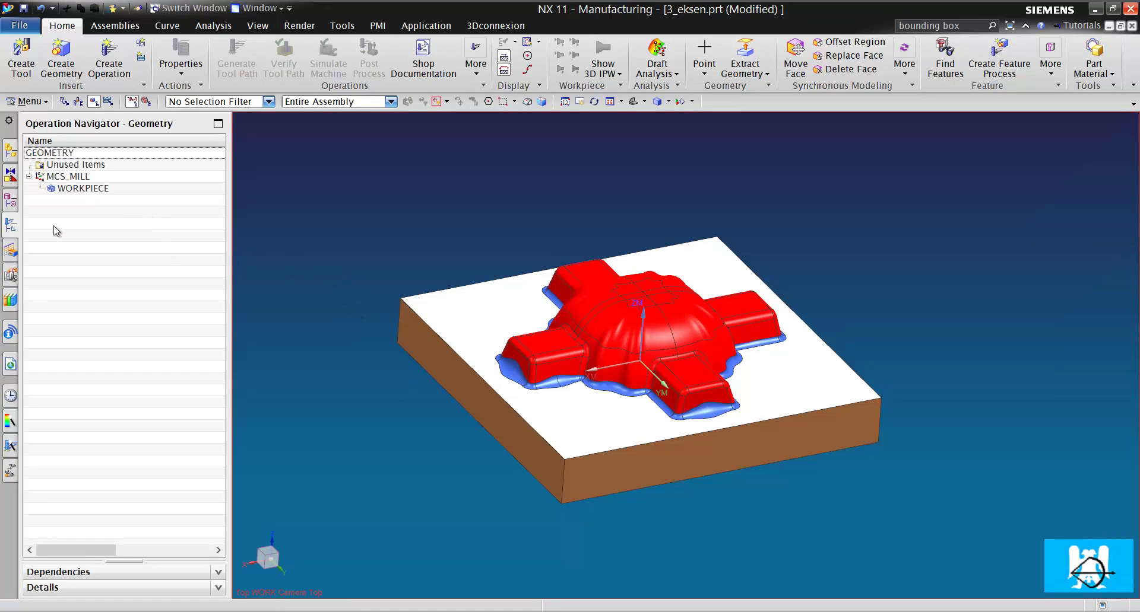
left_click(28, 177)
left_click(28, 177)
left_click(70, 189)
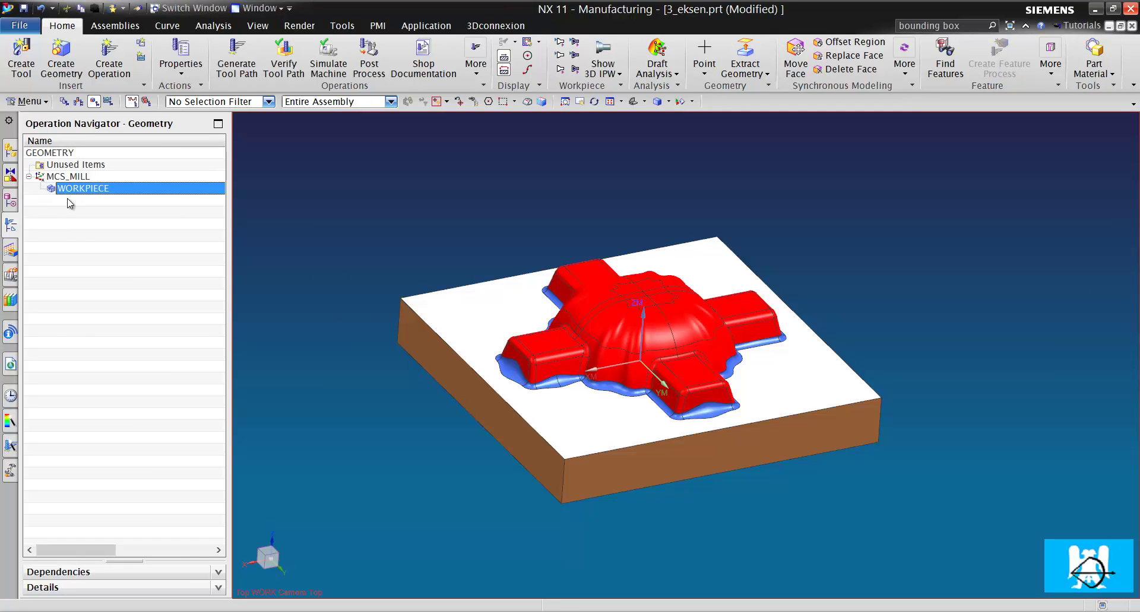
left_click(83, 248)
scroll(485, 241, "down", 5)
scroll(498, 238, "up", 4)
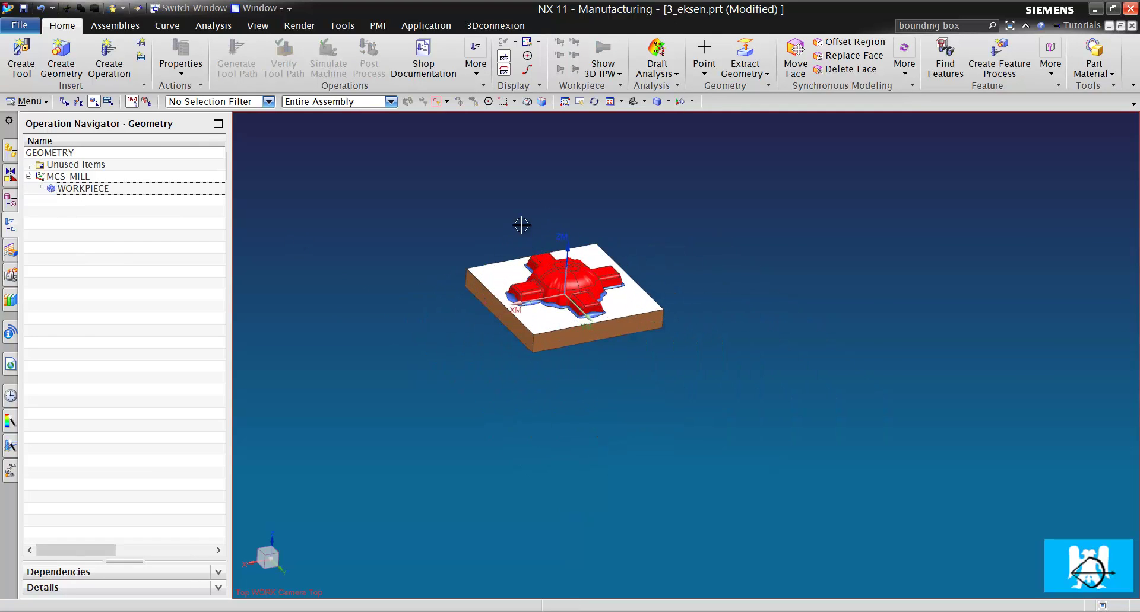
- Switch the Operation Navigator to Program Order view and select the PROGRAM group
right_click(115, 248)
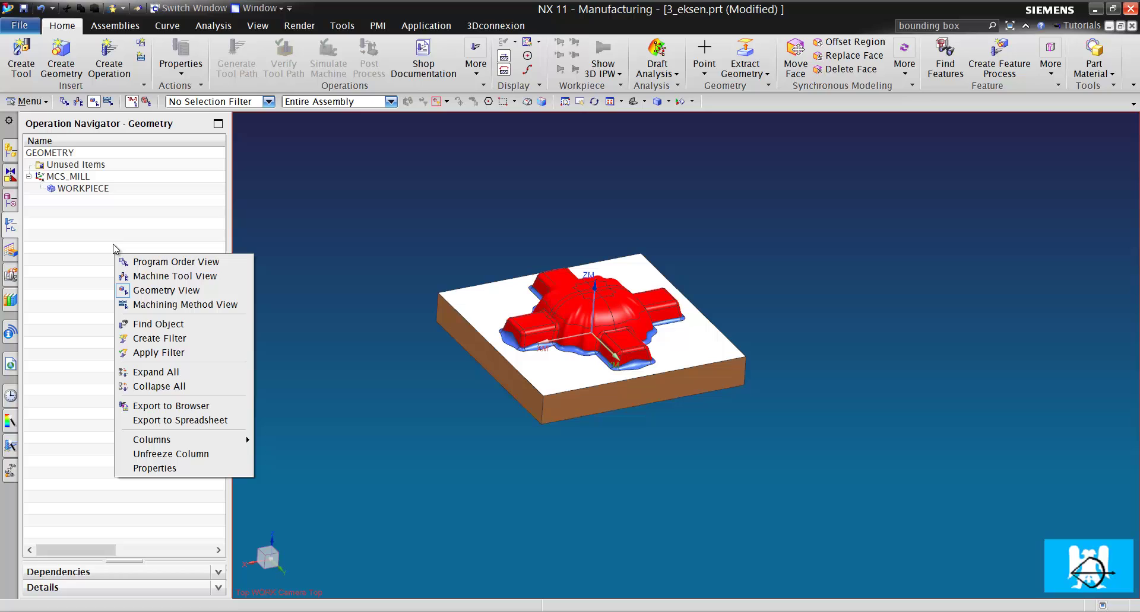
left_click(176, 291)
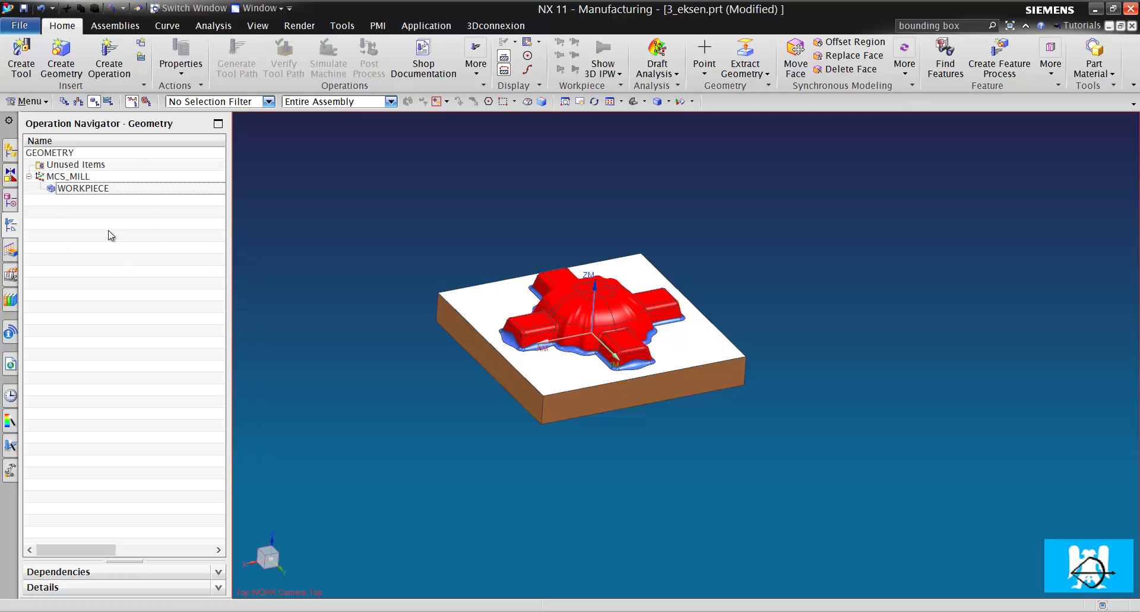
right_click(92, 242)
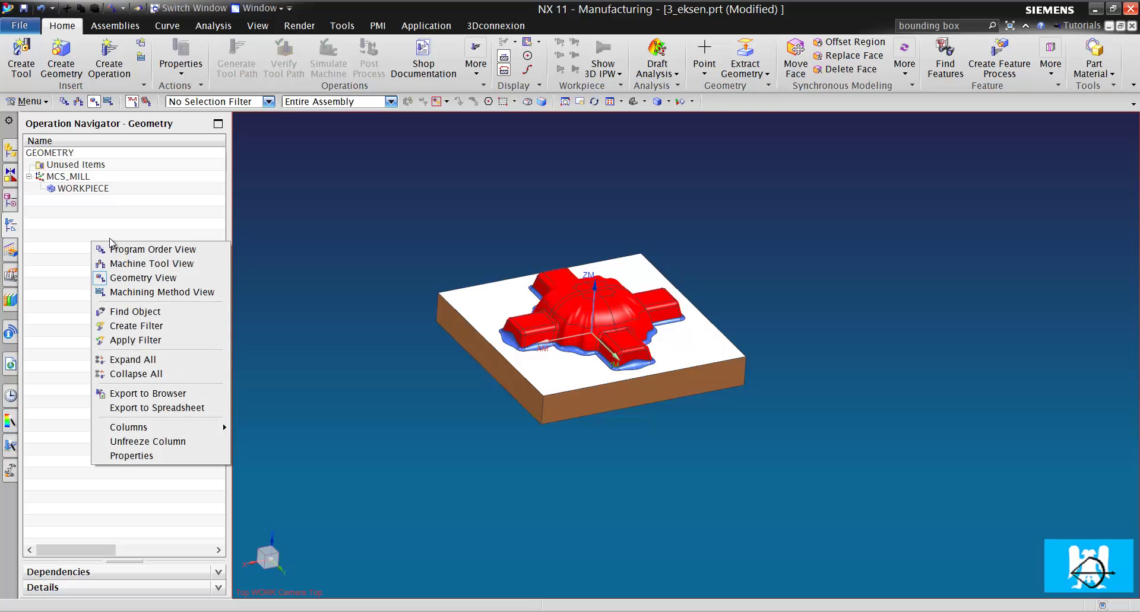
left_click(139, 252)
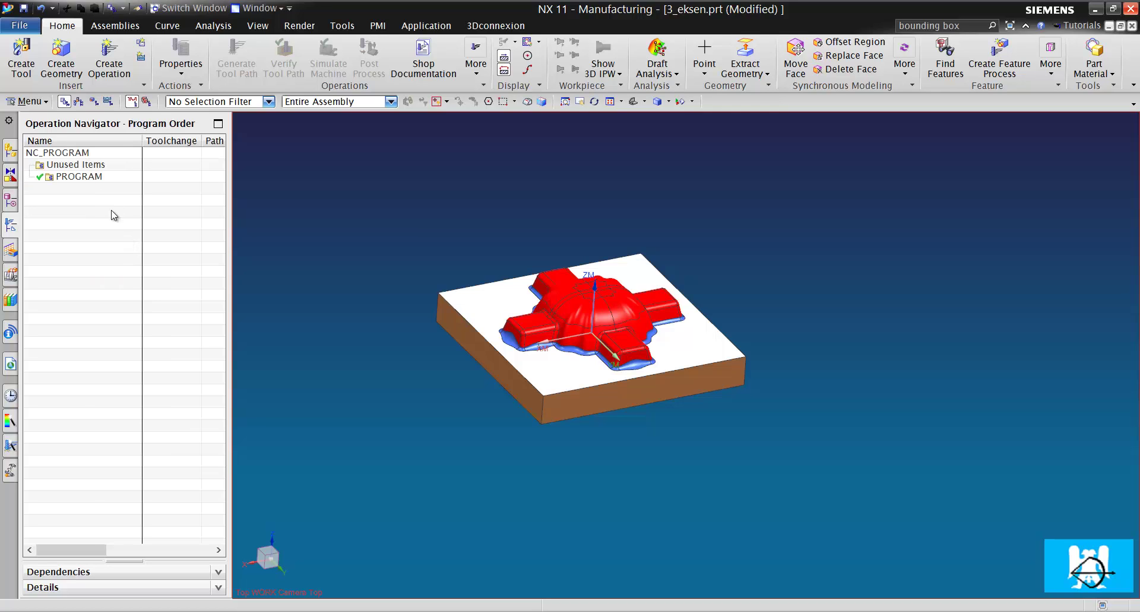
left_click(81, 178)
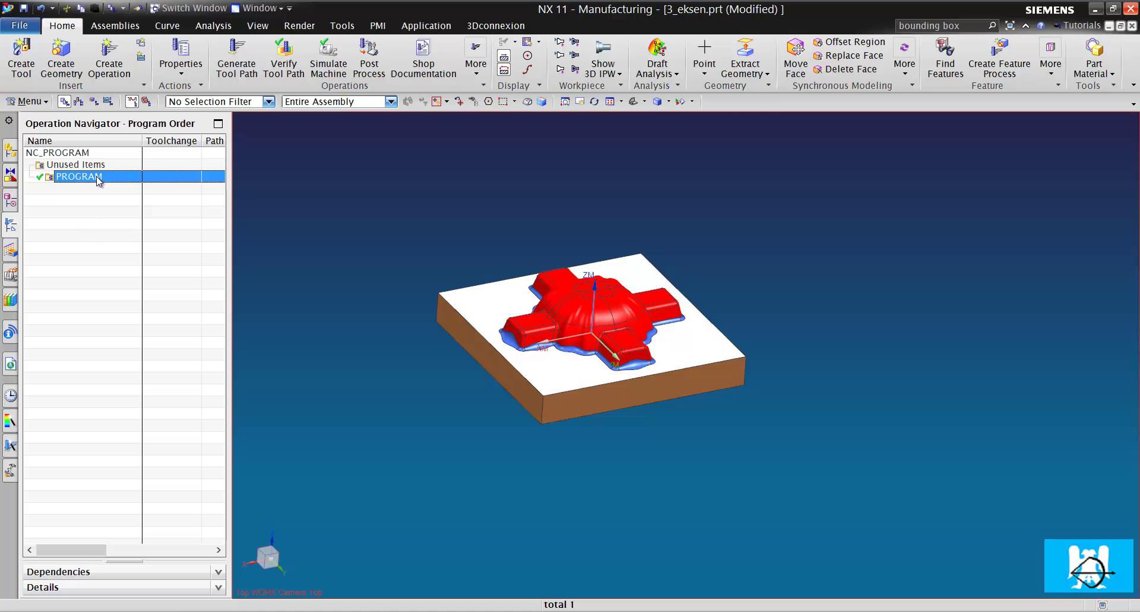
- Show the Machine Tool view, then the Machining Method view with MILL_ROUGH through DRILL_METHOD
right_click(80, 231)
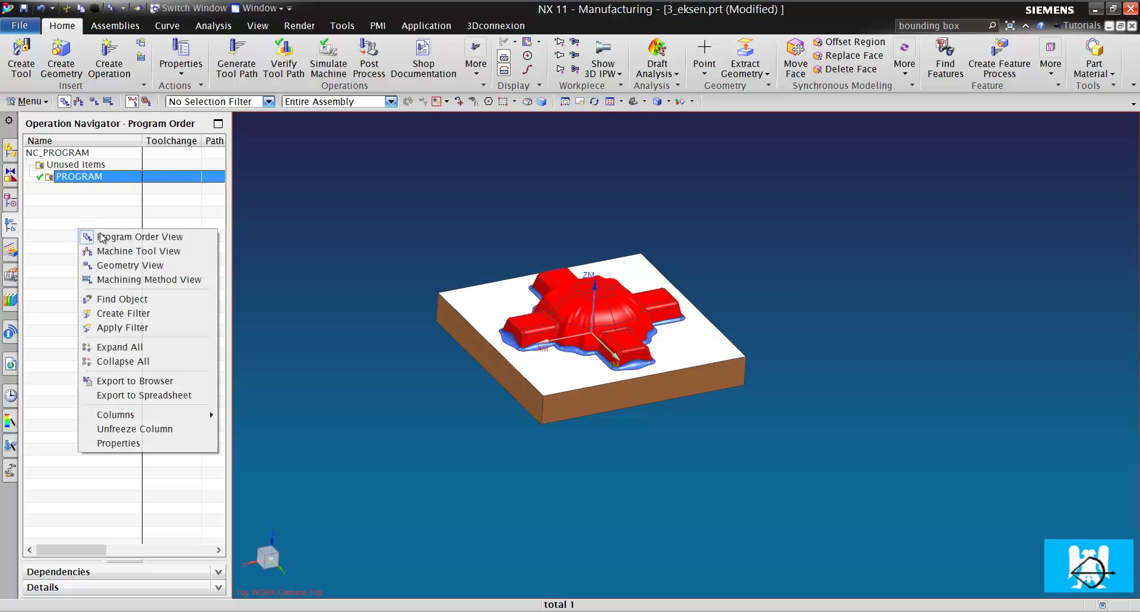
left_click(137, 251)
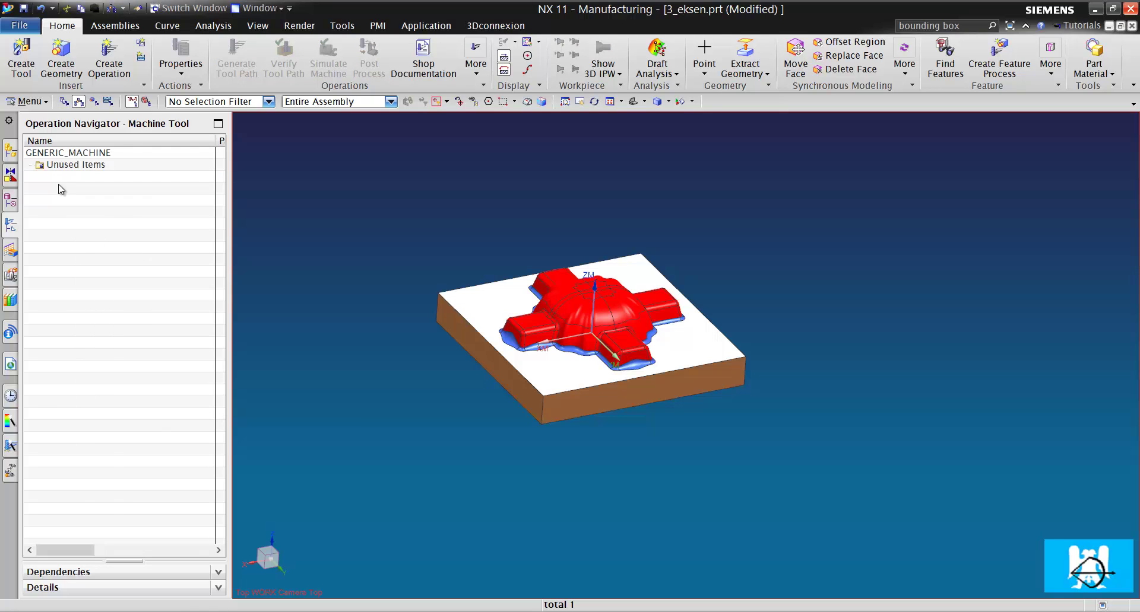
right_click(83, 235)
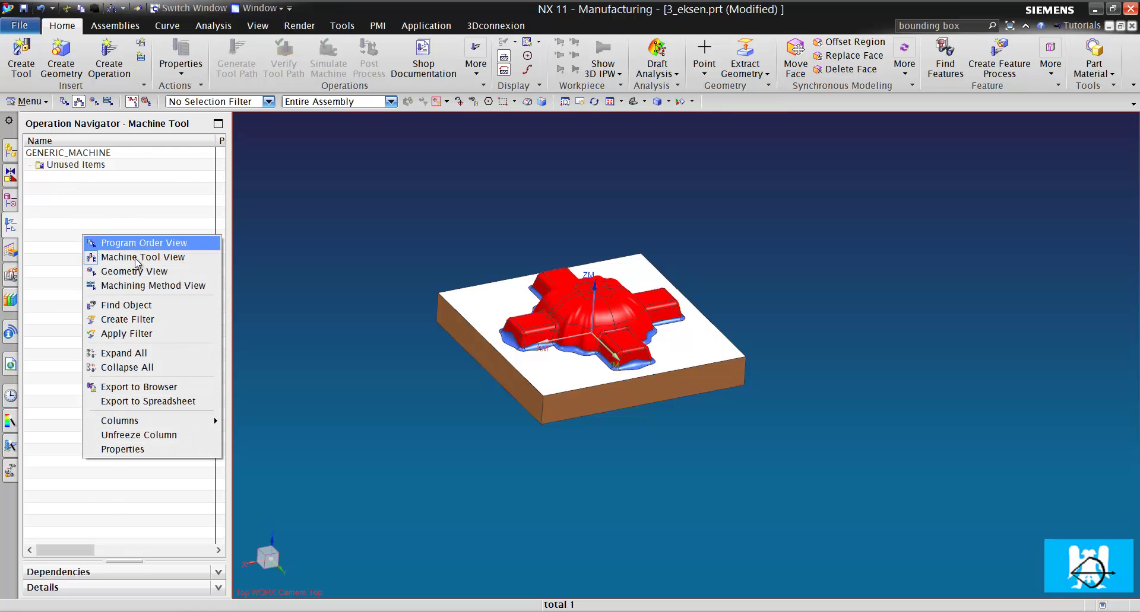
left_click(161, 287)
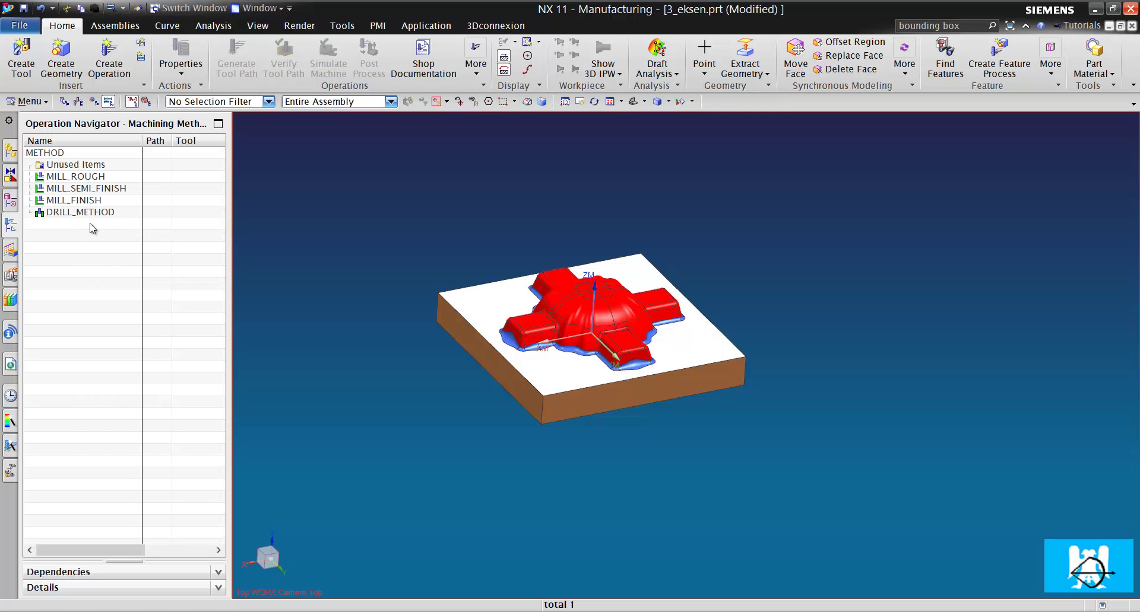
double_click(86, 176)
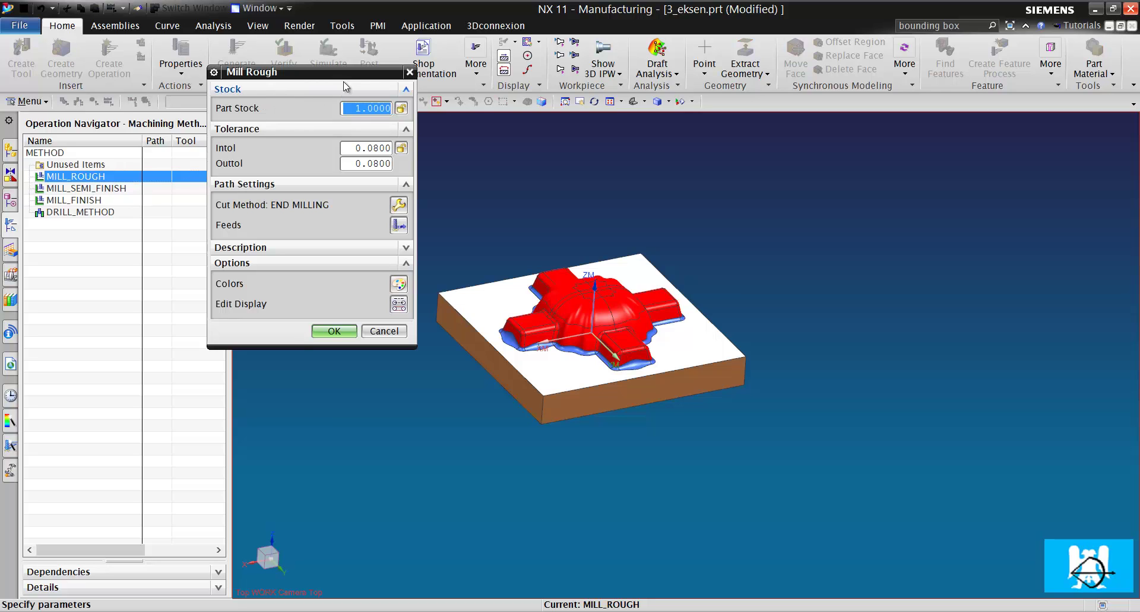
left_click_drag(346, 87, 395, 152)
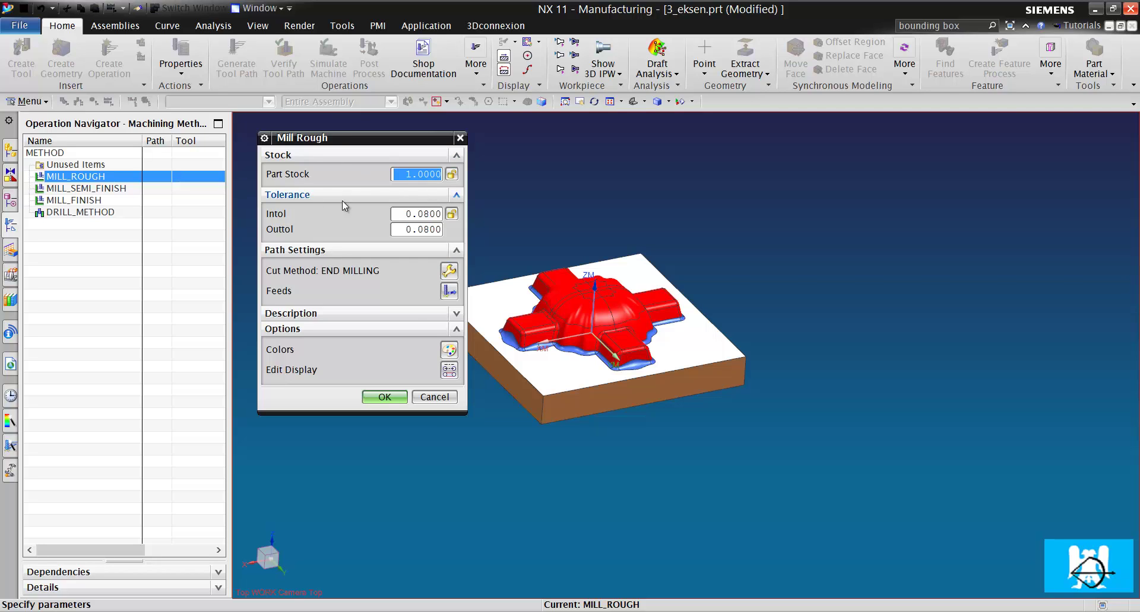
left_click(412, 178)
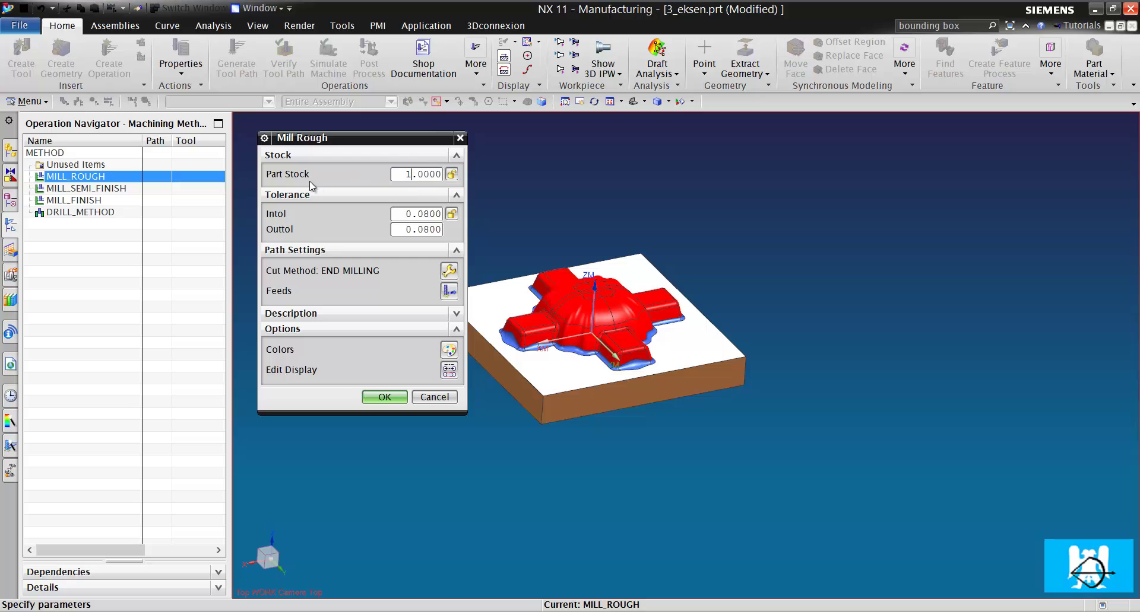
left_click(461, 139)
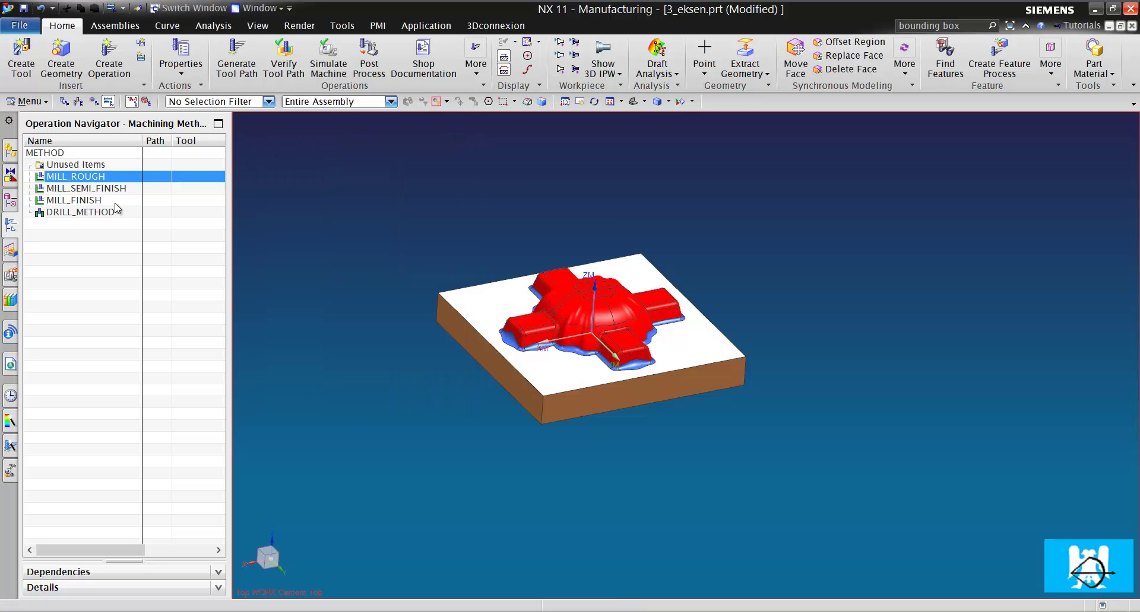
double_click(95, 177)
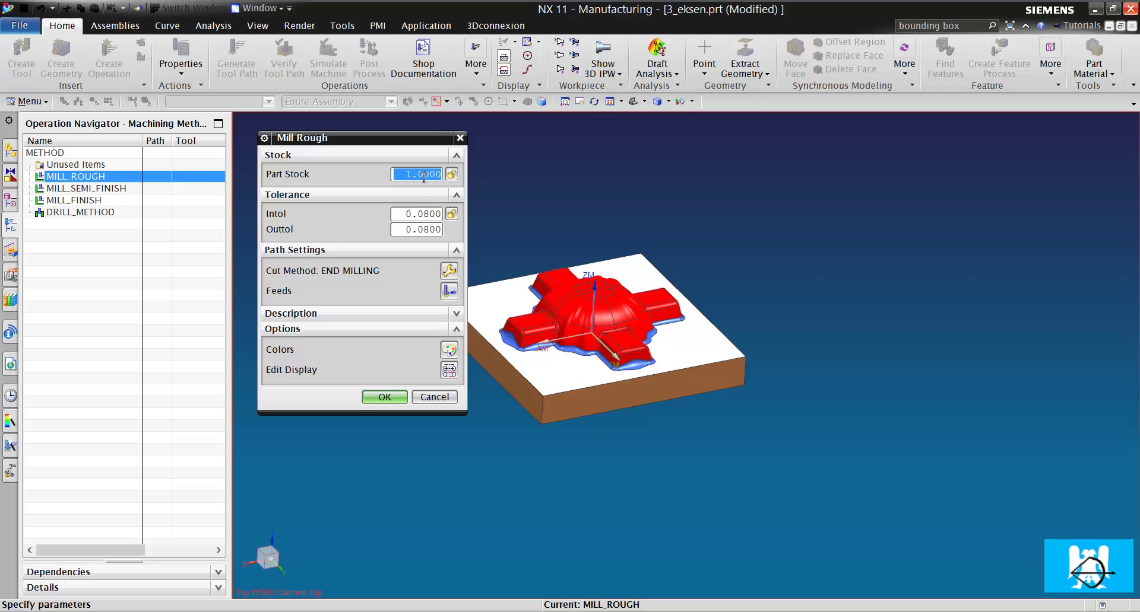
left_click(429, 215)
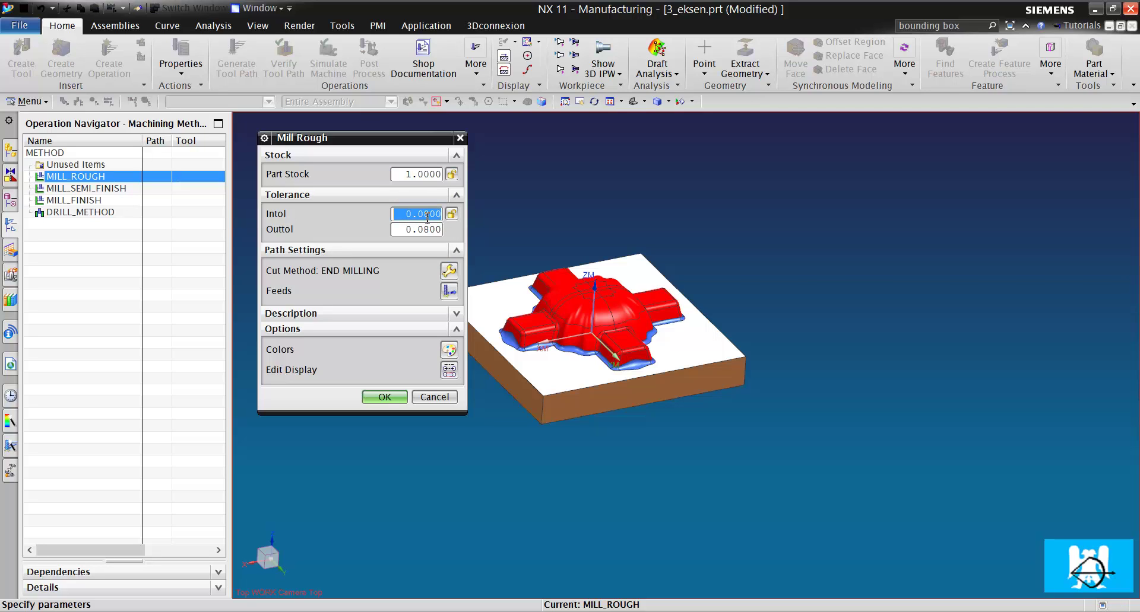
left_click(416, 229)
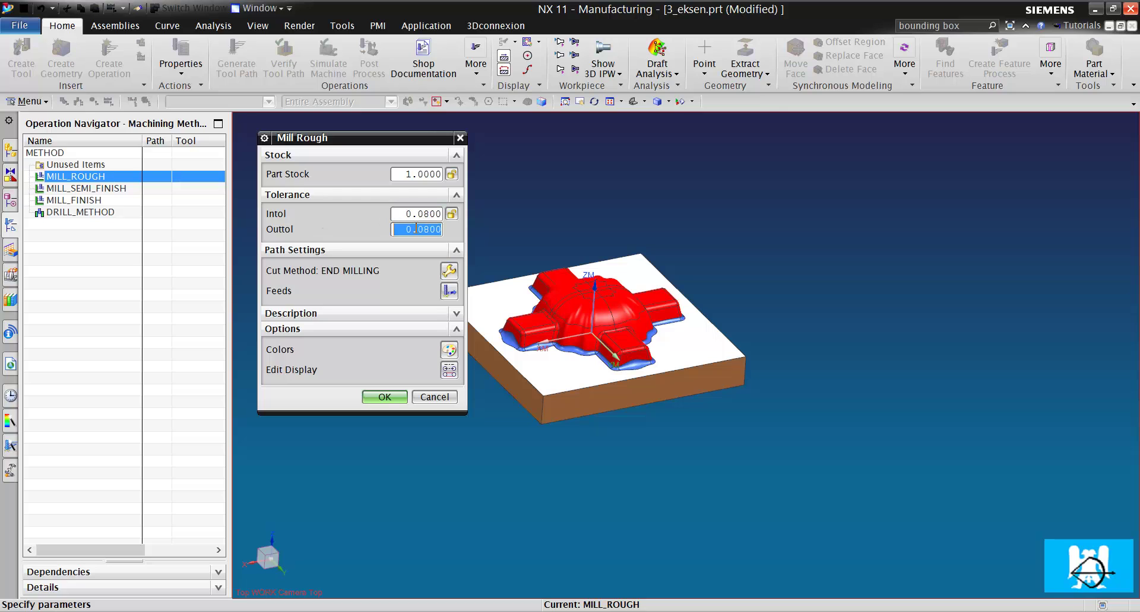
left_click(447, 397)
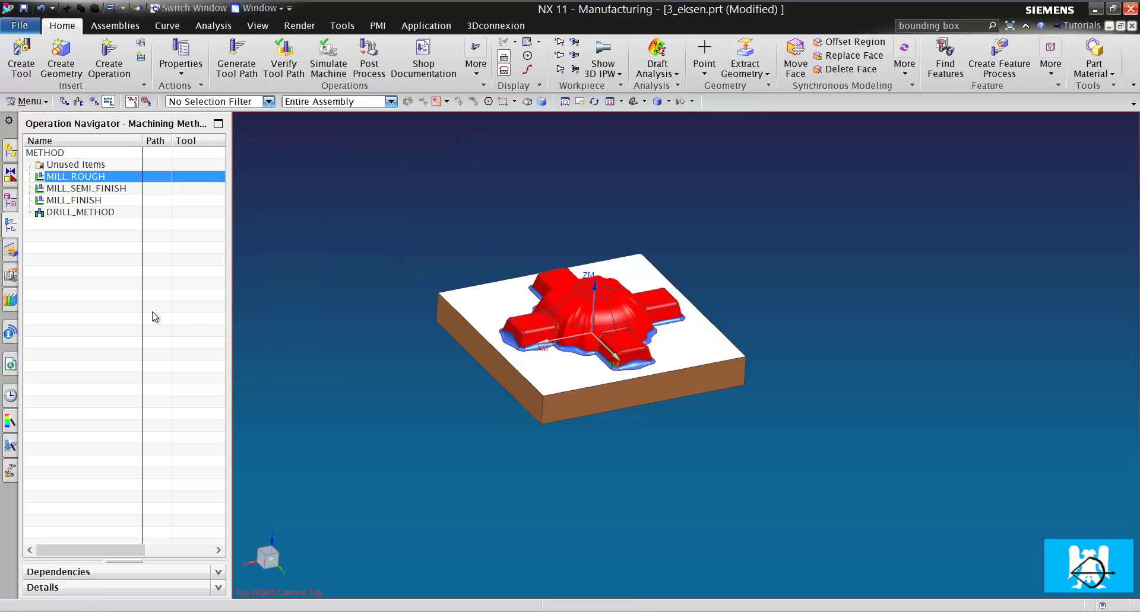
- Switch to Geometry View and edit WORKPIECE, placing its Workpiece dialog aside
right_click(86, 296)
left_click(144, 330)
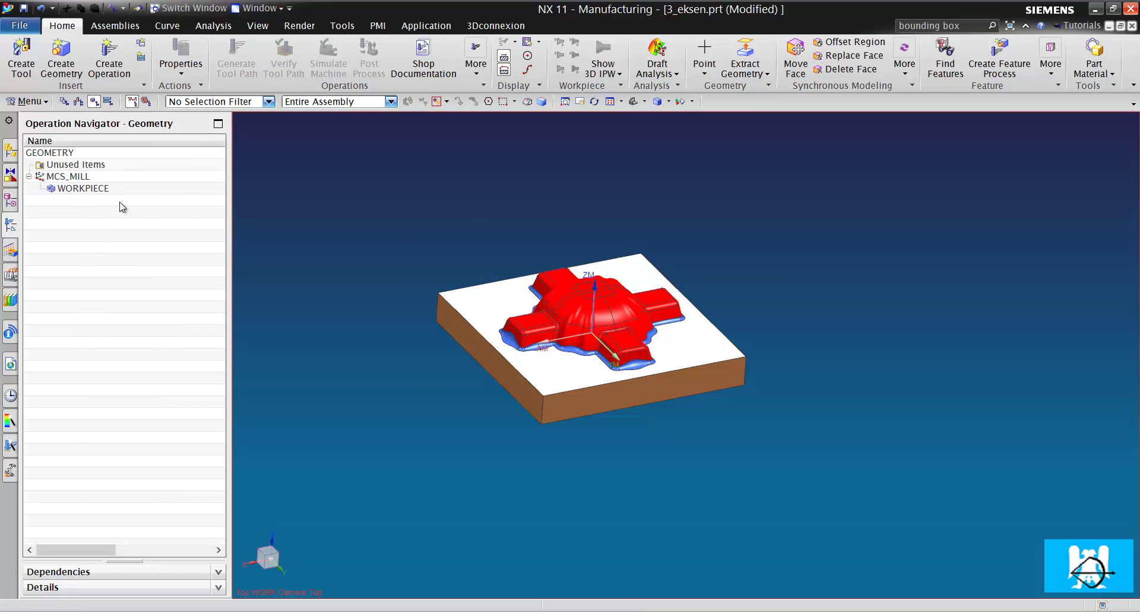
left_click(101, 189)
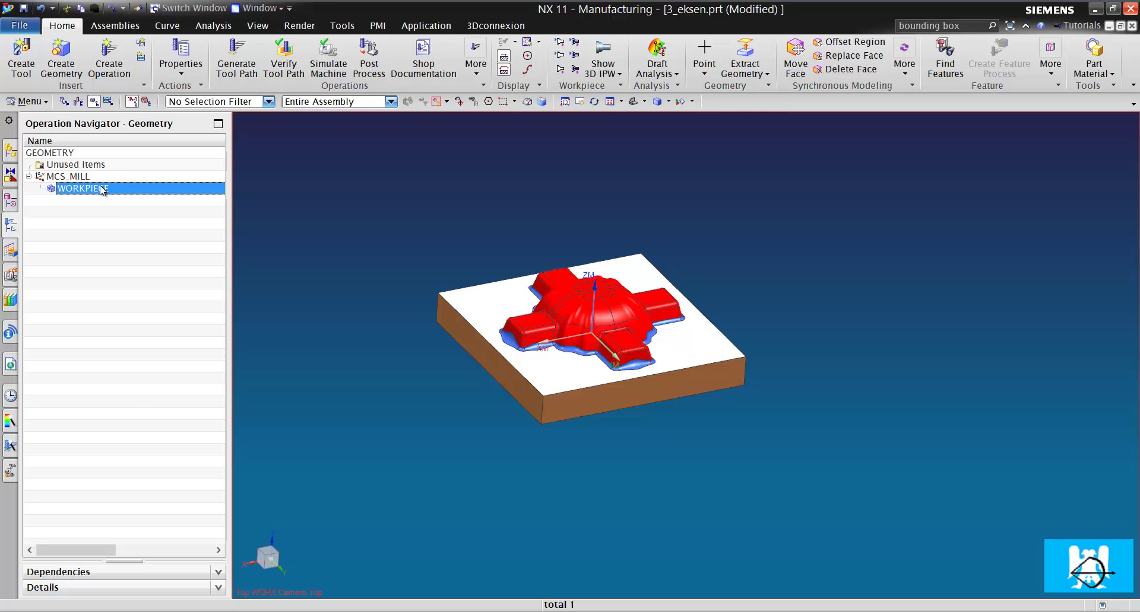
right_click(102, 189)
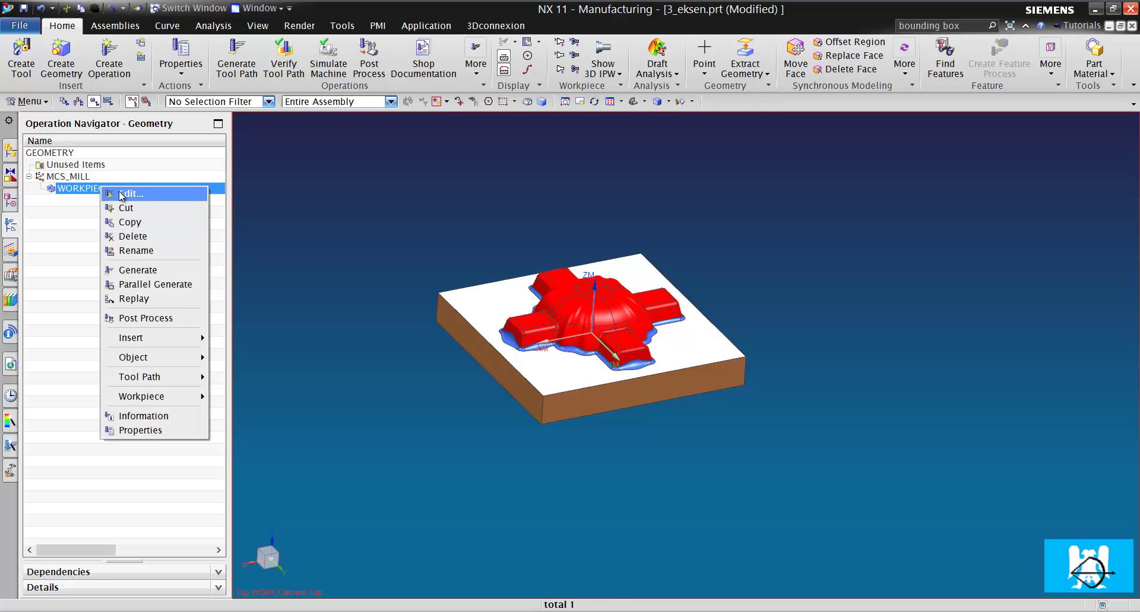
left_click(125, 194)
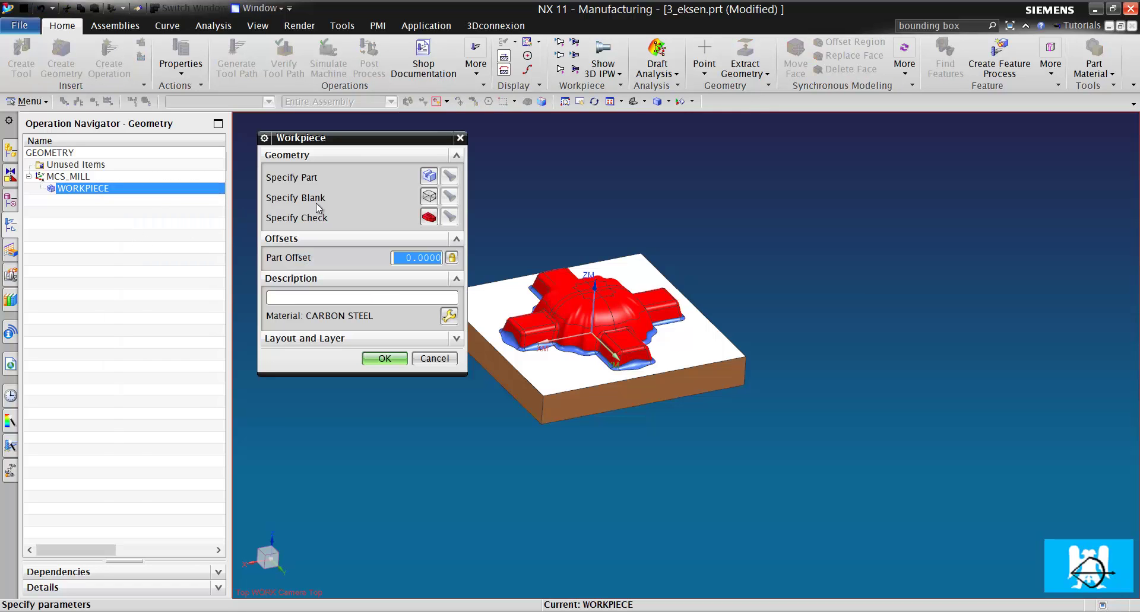
left_click_drag(356, 139, 200, 135)
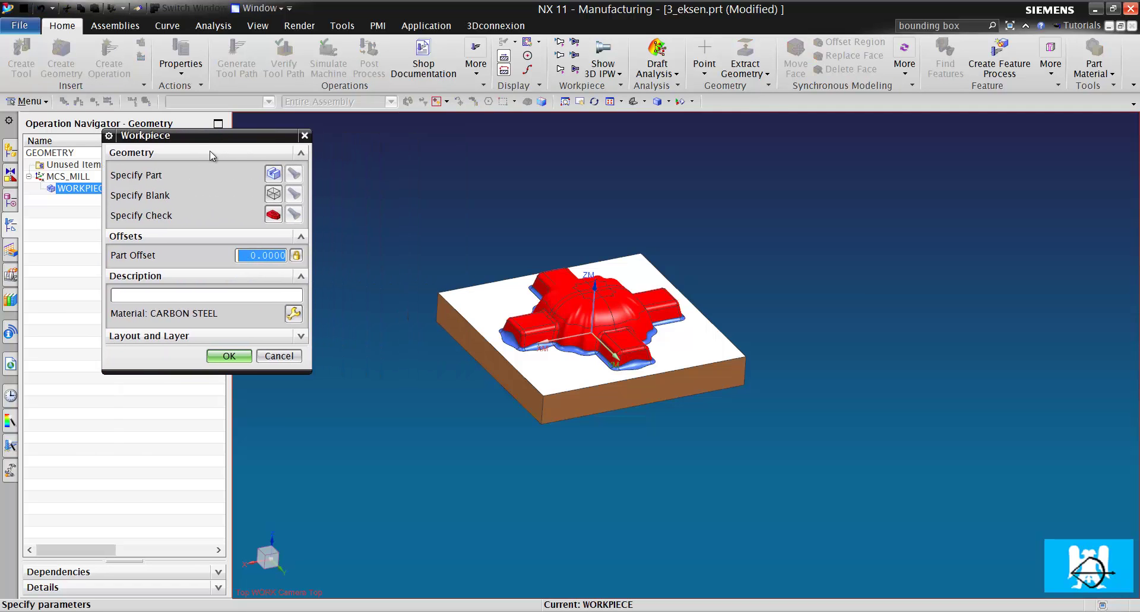
- Start Specify Part and set the selection type filter to Solid Body
left_click(273, 173)
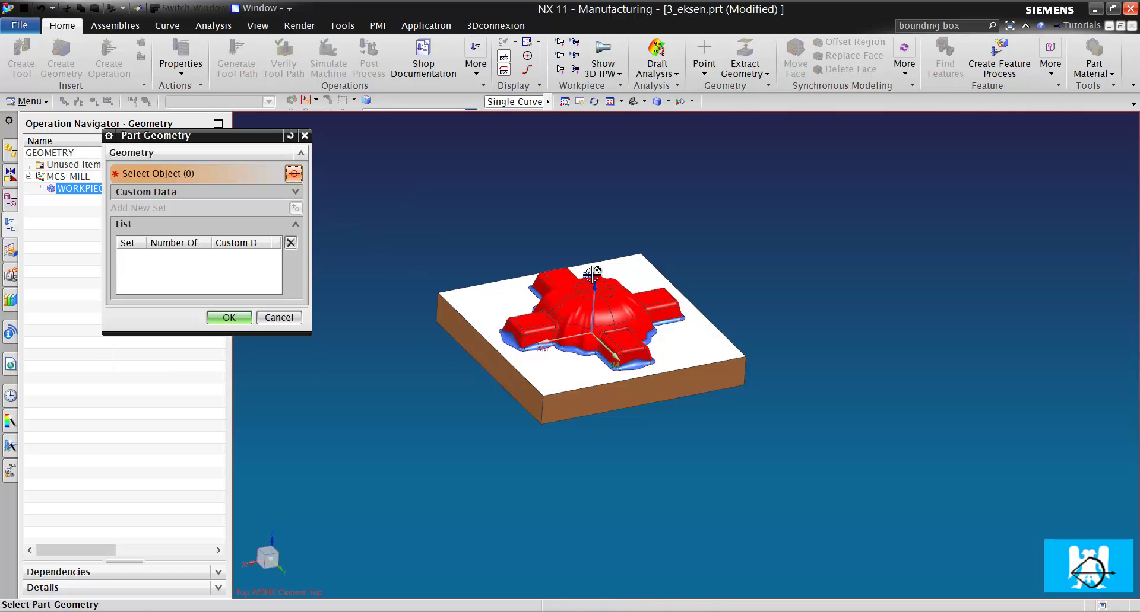
scroll(787, 333, "up", 3)
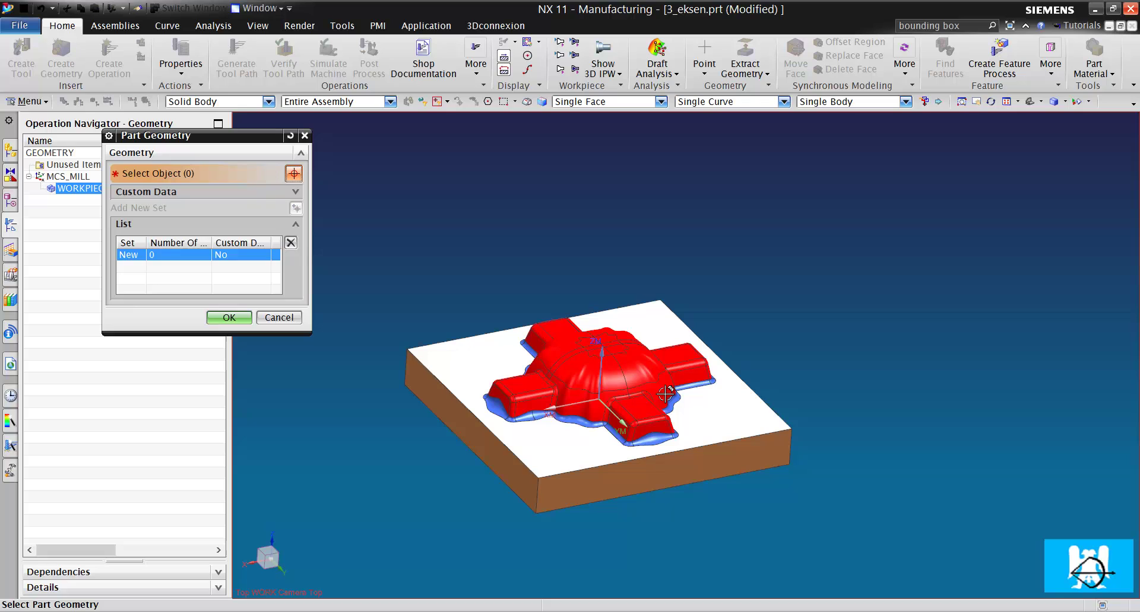
left_click(203, 105)
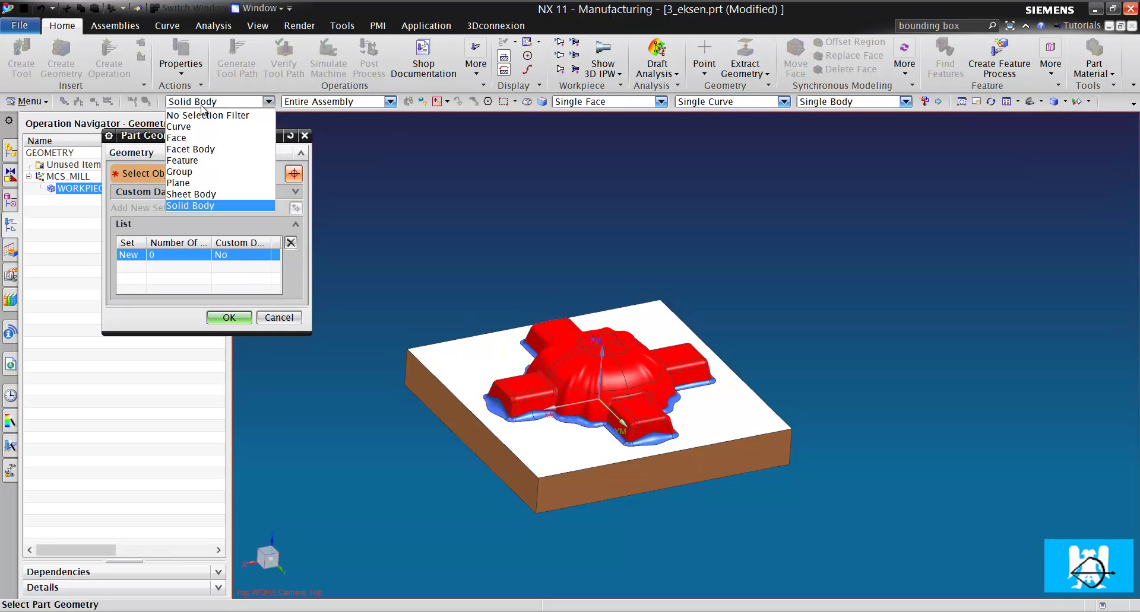
left_click(227, 105)
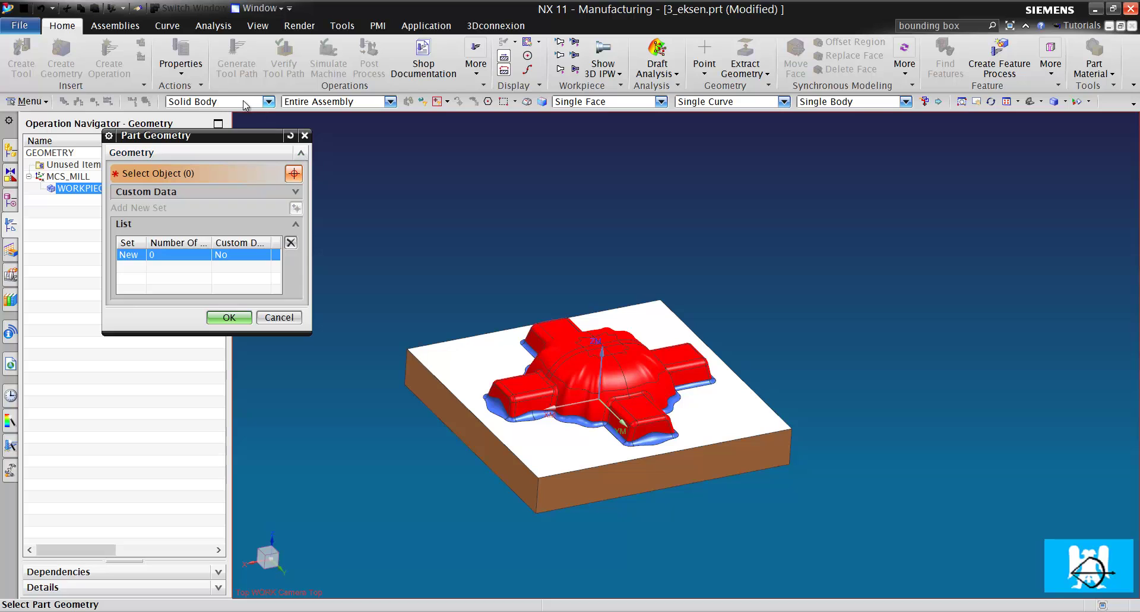
scroll(553, 292, "up", 3)
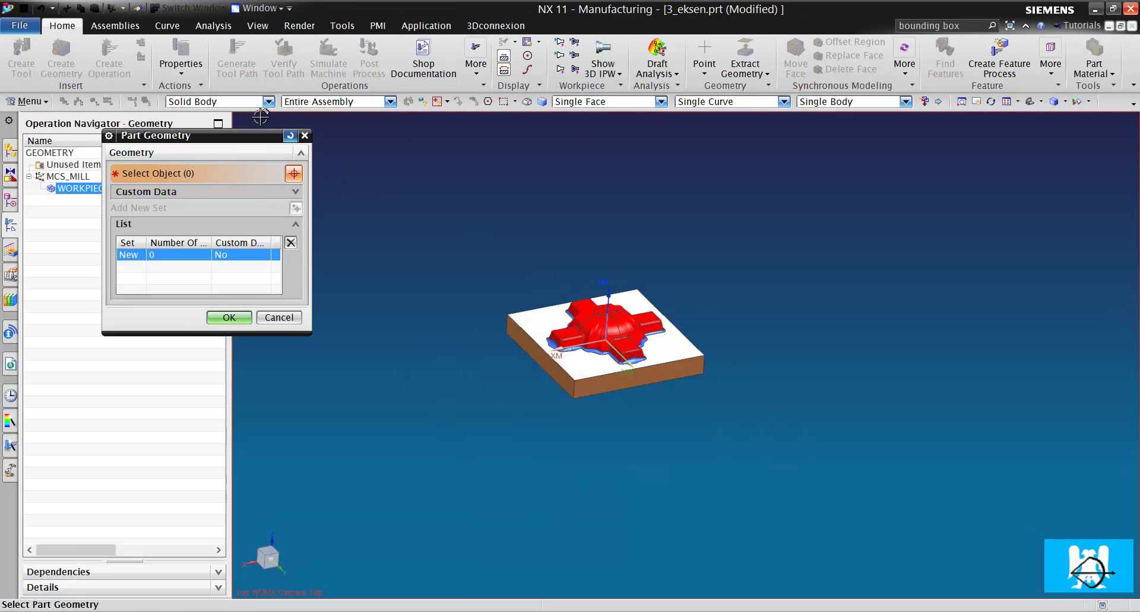
left_click(236, 104)
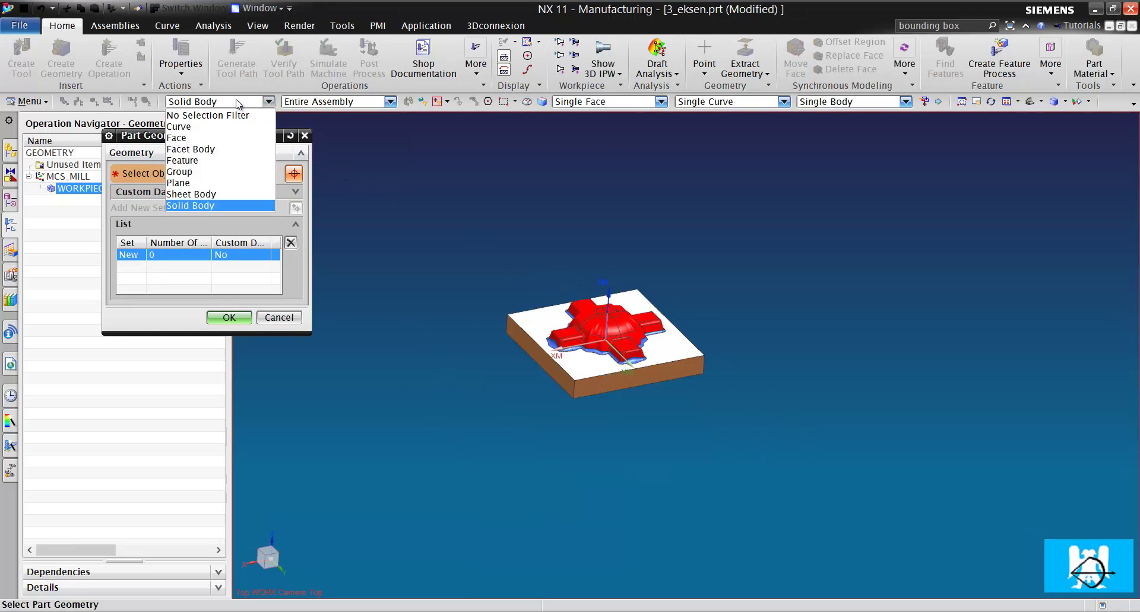
left_click(206, 137)
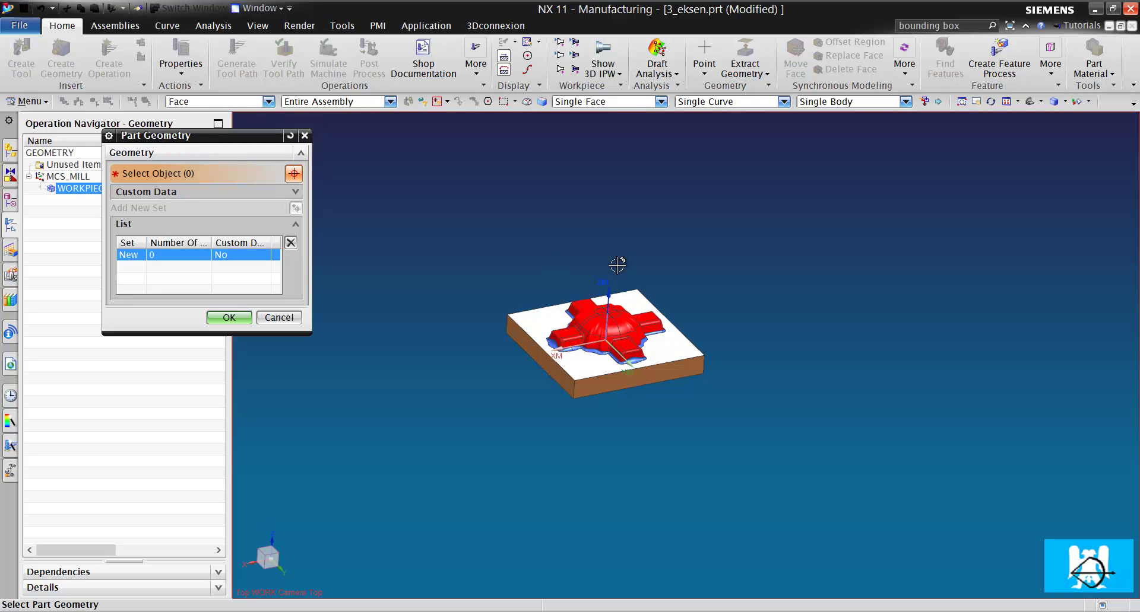
left_click(199, 104)
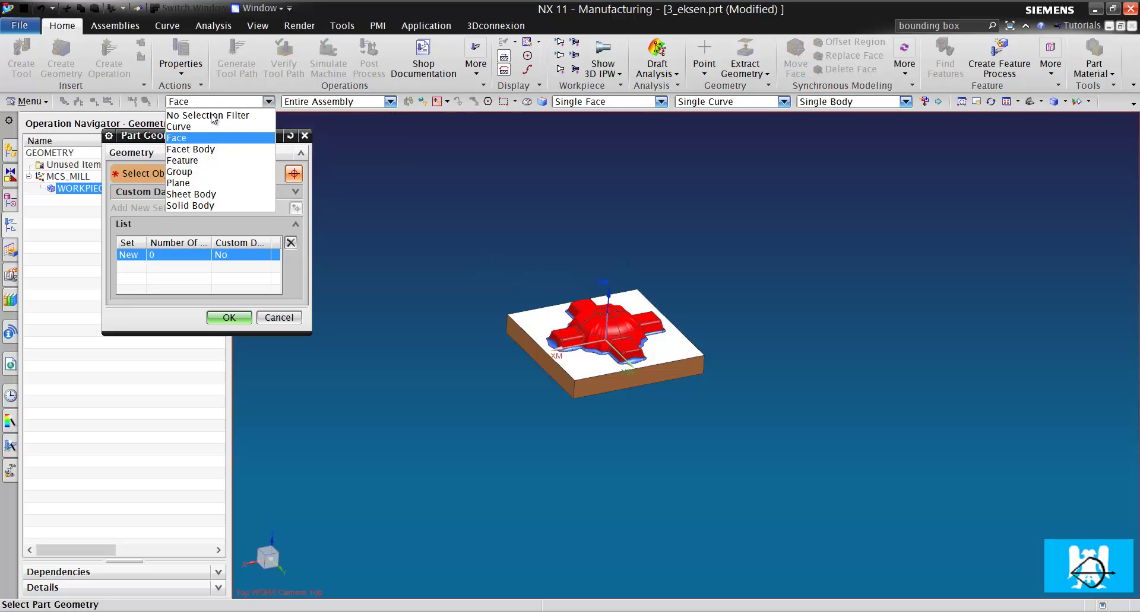
left_click(210, 205)
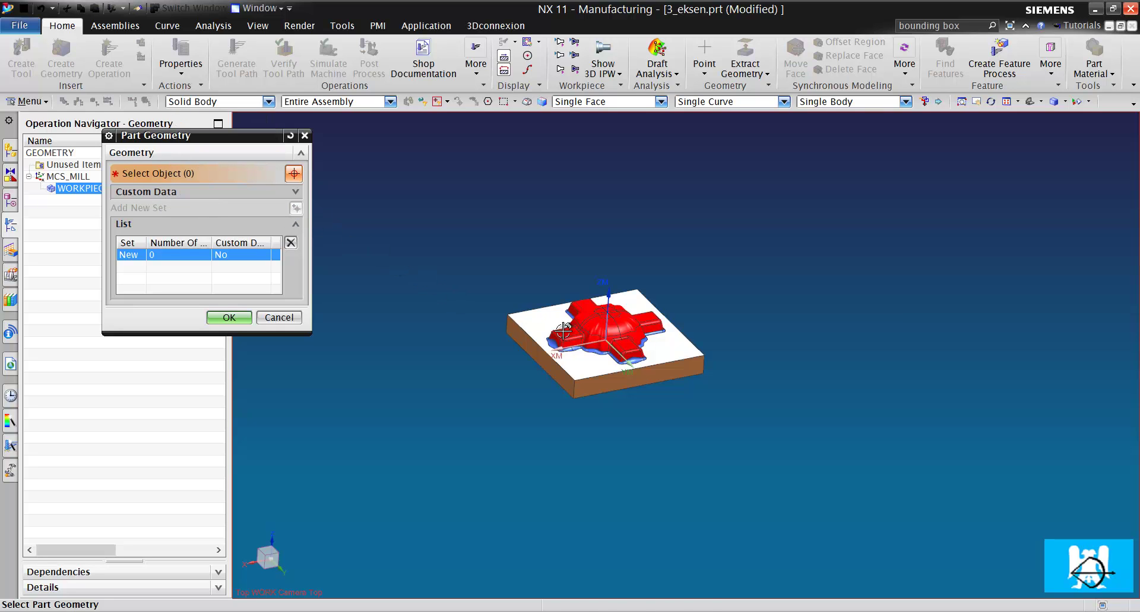
- Select the red cross-shaped solid body as the part geometry and confirm
scroll(637, 326, "up", 2)
scroll(637, 325, "up", 2)
left_click(641, 287)
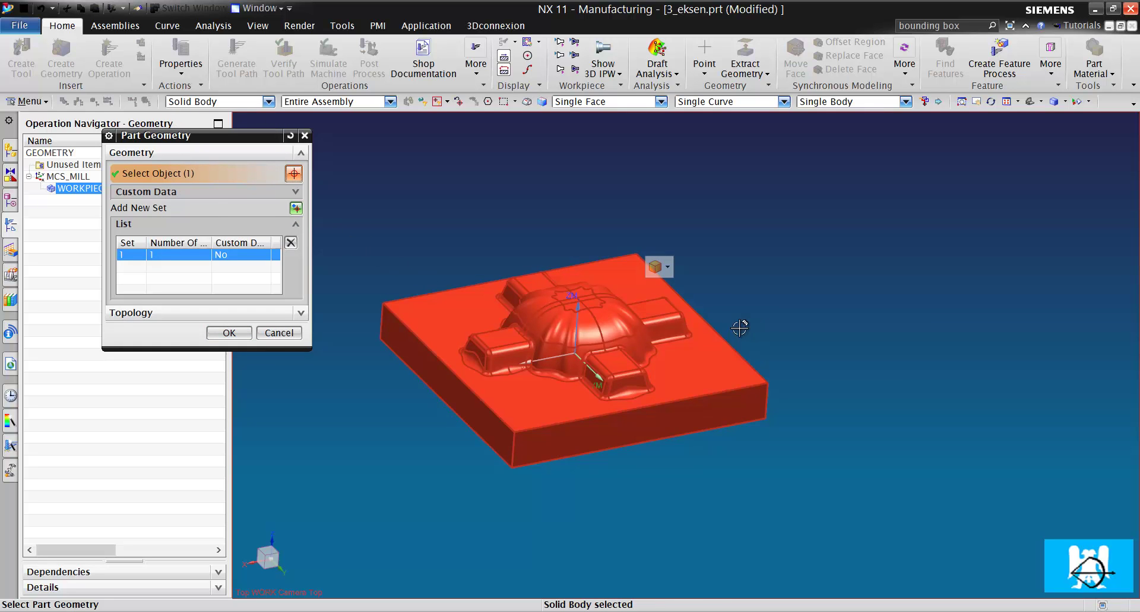
mouse_move(788, 342)
middle_mouse_down()
mouse_move(743, 303)
mouse_move(743, 331)
mouse_move(778, 333)
mouse_move(784, 361)
mouse_move(769, 342)
middle_mouse_up()
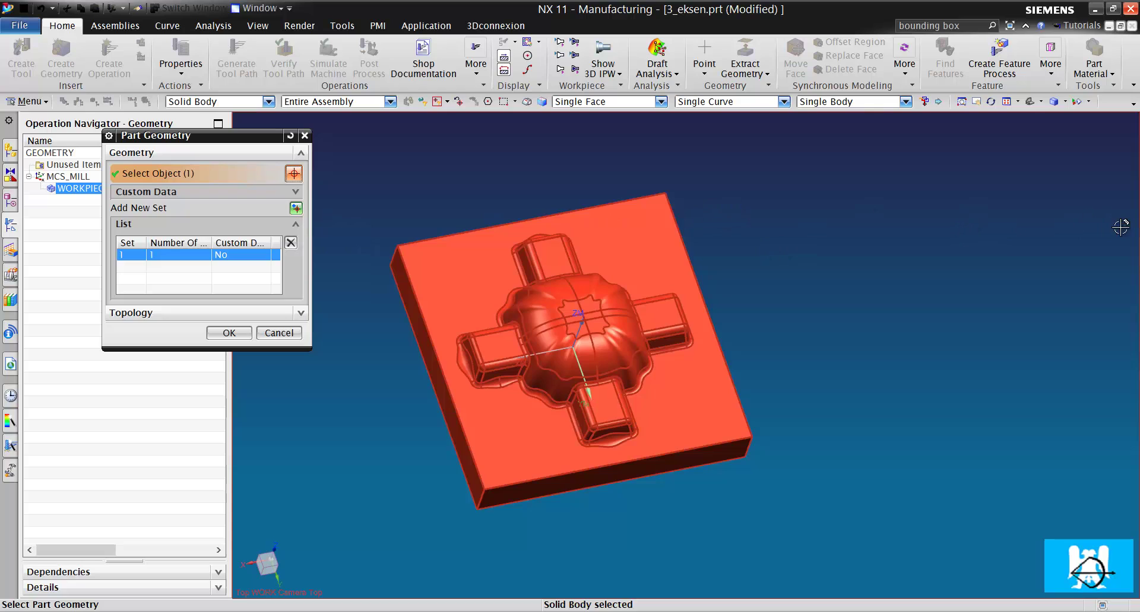
scroll(902, 287, "down", 3)
scroll(960, 252, "up", 2)
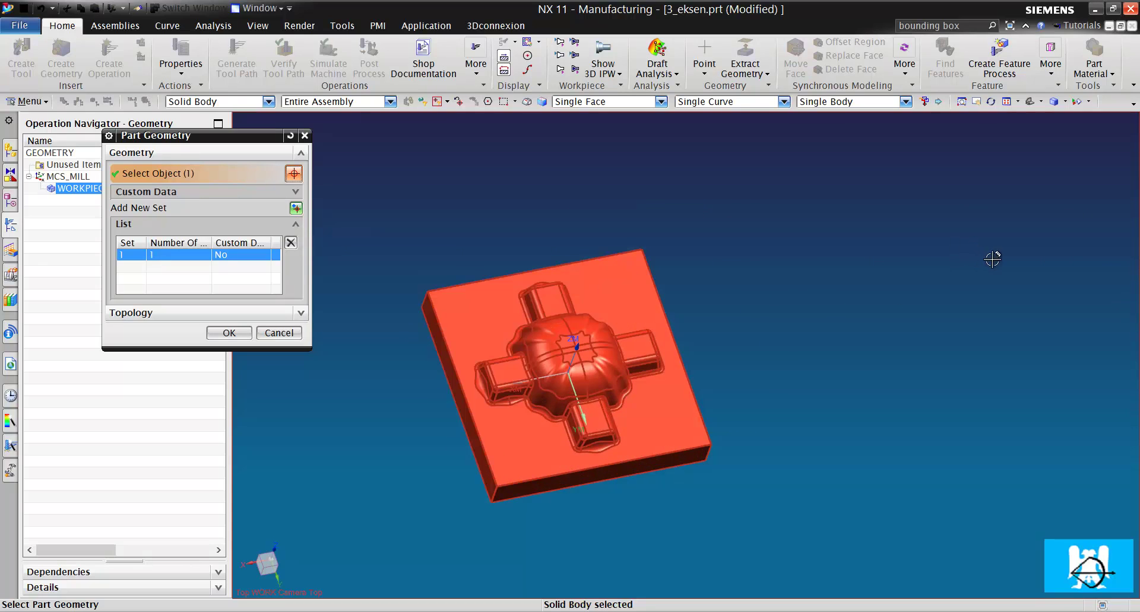
left_click(229, 333)
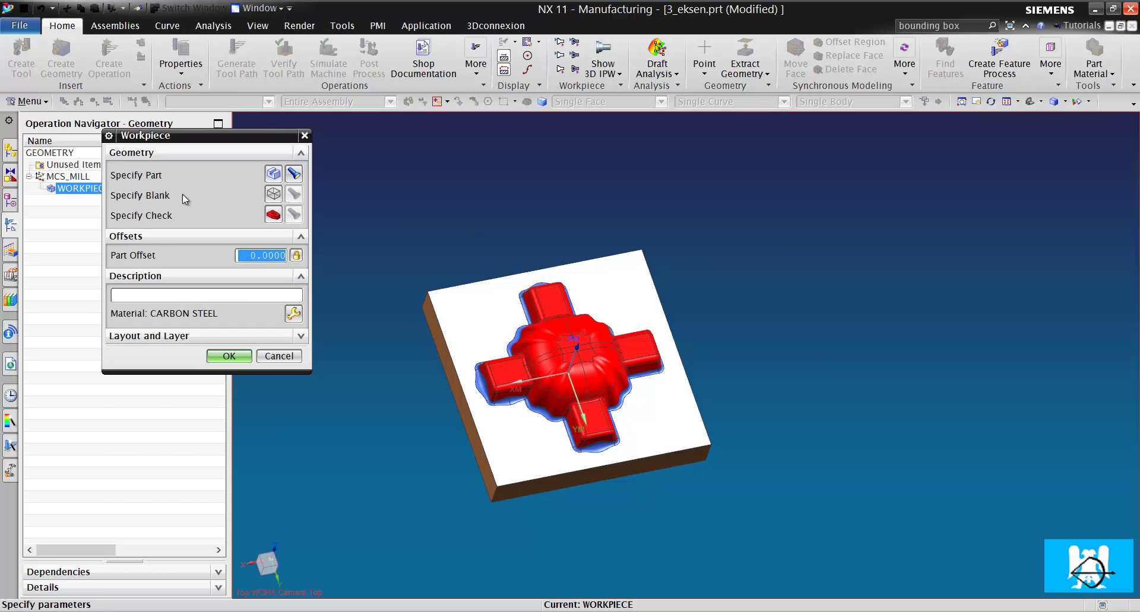
- Start Specify Blank and review the blank Type options, keeping Geometry for now
left_click(273, 195)
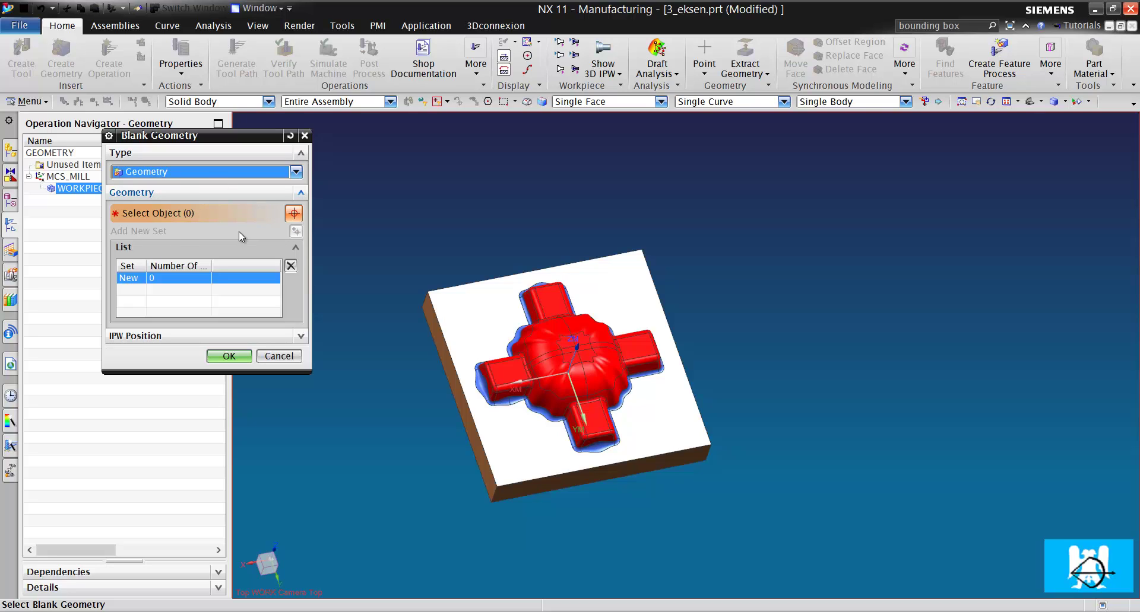
left_click(201, 173)
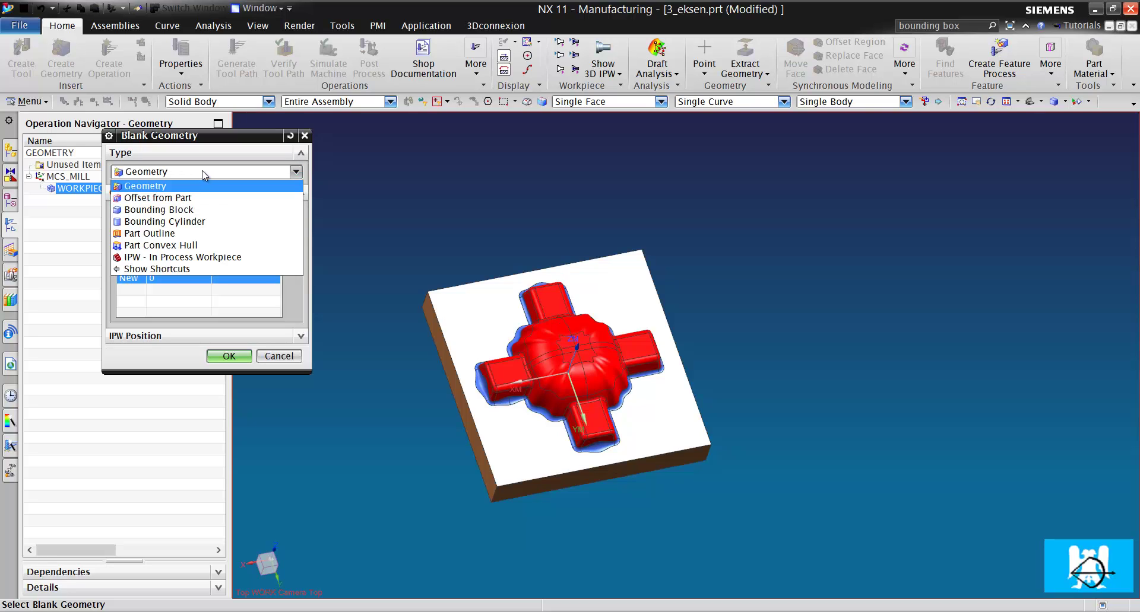
left_click(176, 189)
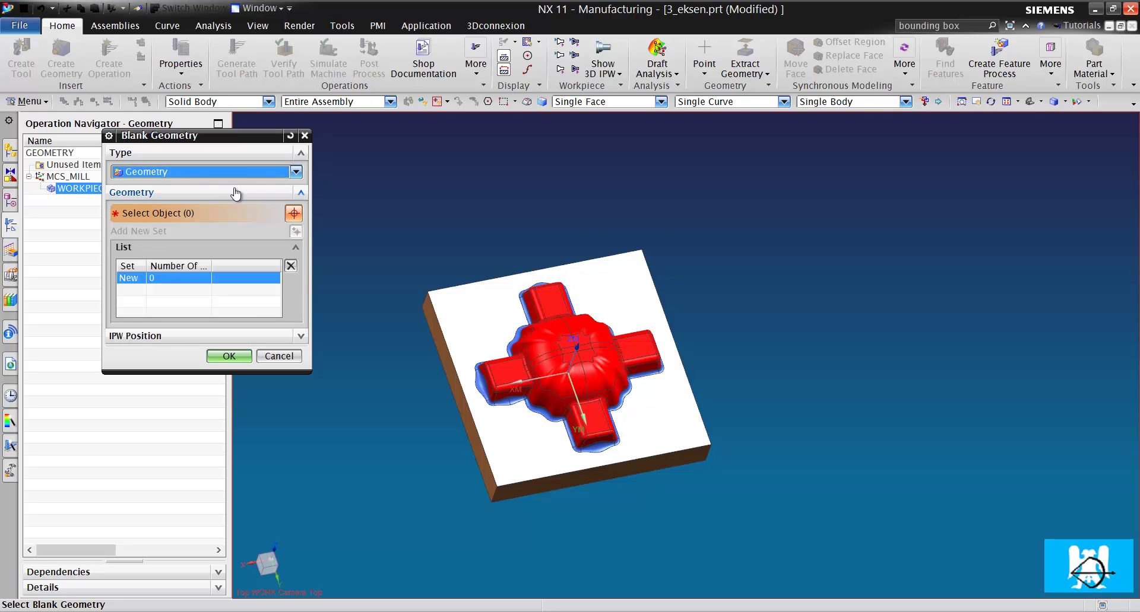
scroll(699, 247, "down", 3)
scroll(692, 284, "up", 3)
mouse_move(710, 287)
middle_mouse_down()
mouse_move(694, 257)
mouse_move(715, 261)
mouse_move(700, 252)
mouse_move(709, 270)
middle_mouse_up()
left_click(144, 173)
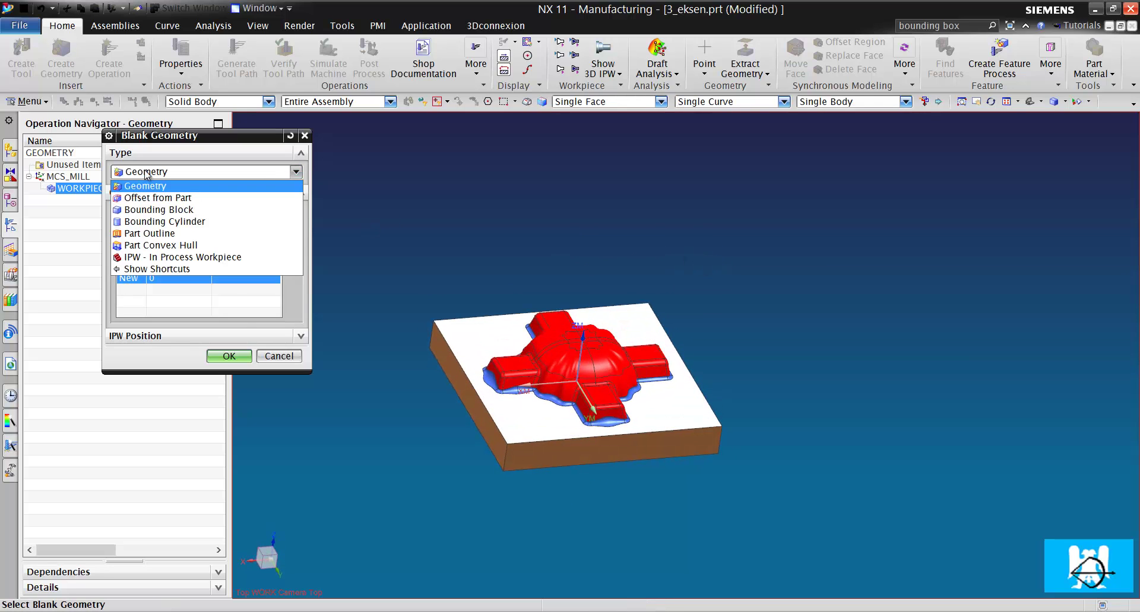
- Set the blank type to Offset from Part with an offset of 3
left_click(191, 197)
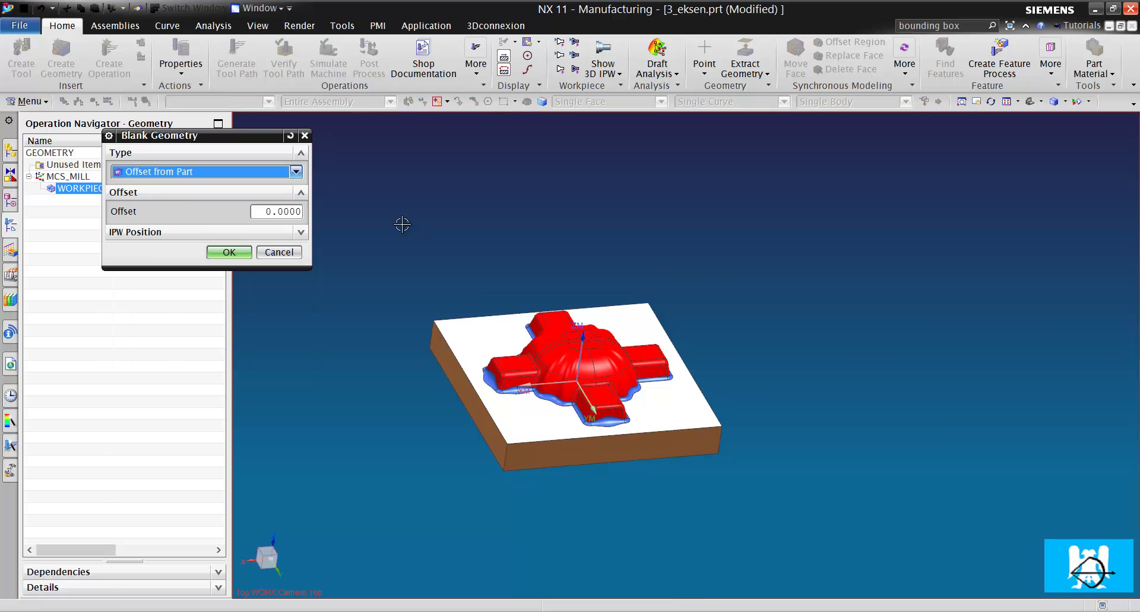
scroll(549, 273, "down", 2)
scroll(549, 273, "up", 2)
left_click(281, 212)
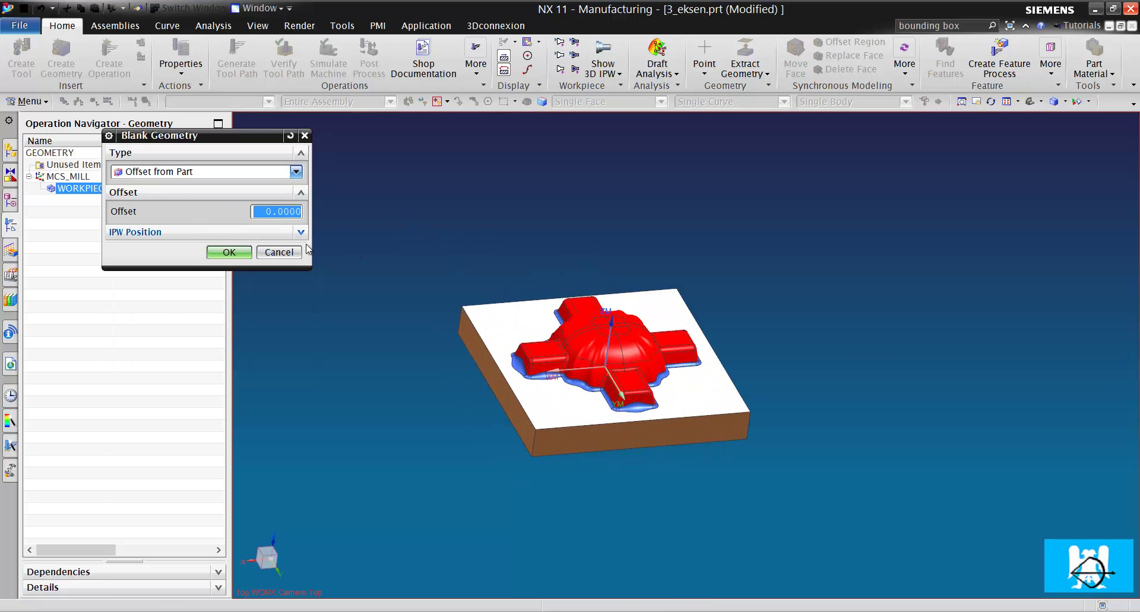
type("3")
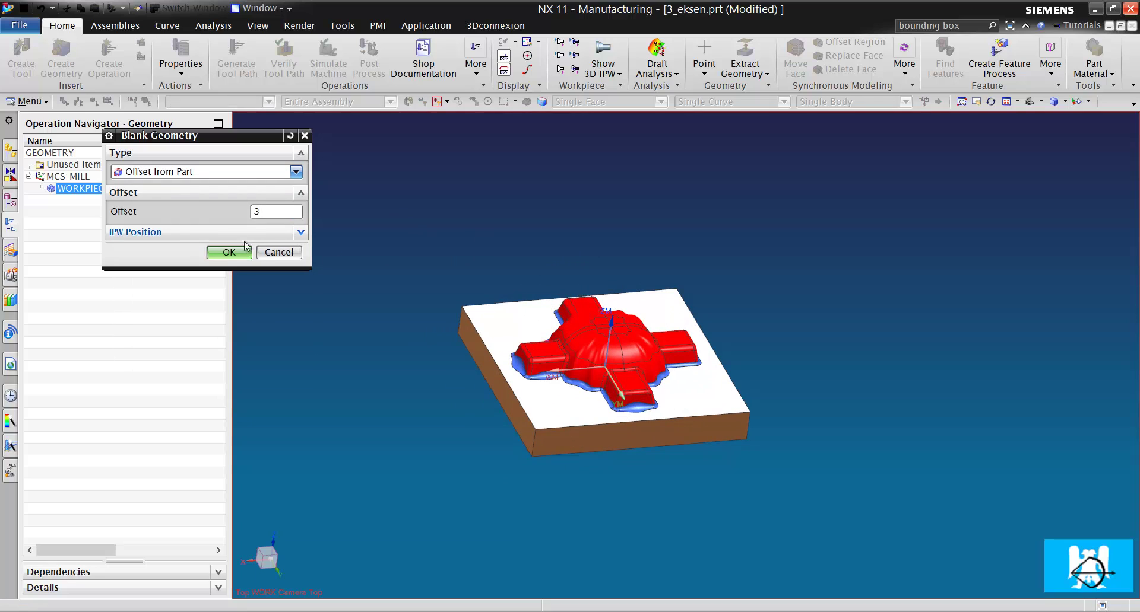
- Change the blank type to Bounding Block around the red part
scroll(564, 330, "up", 4)
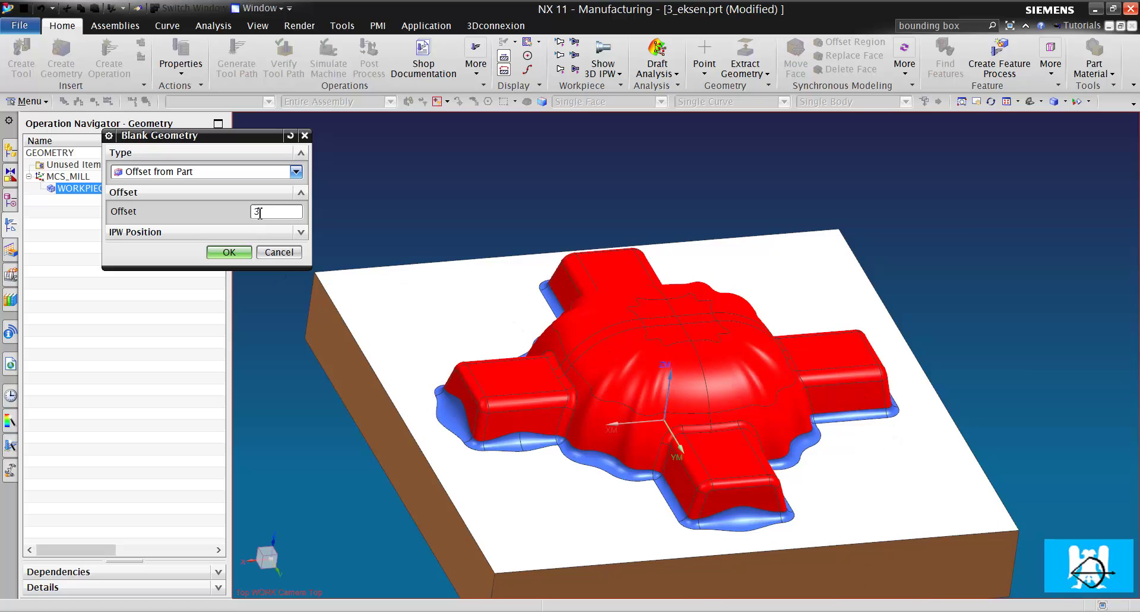
left_click(228, 176)
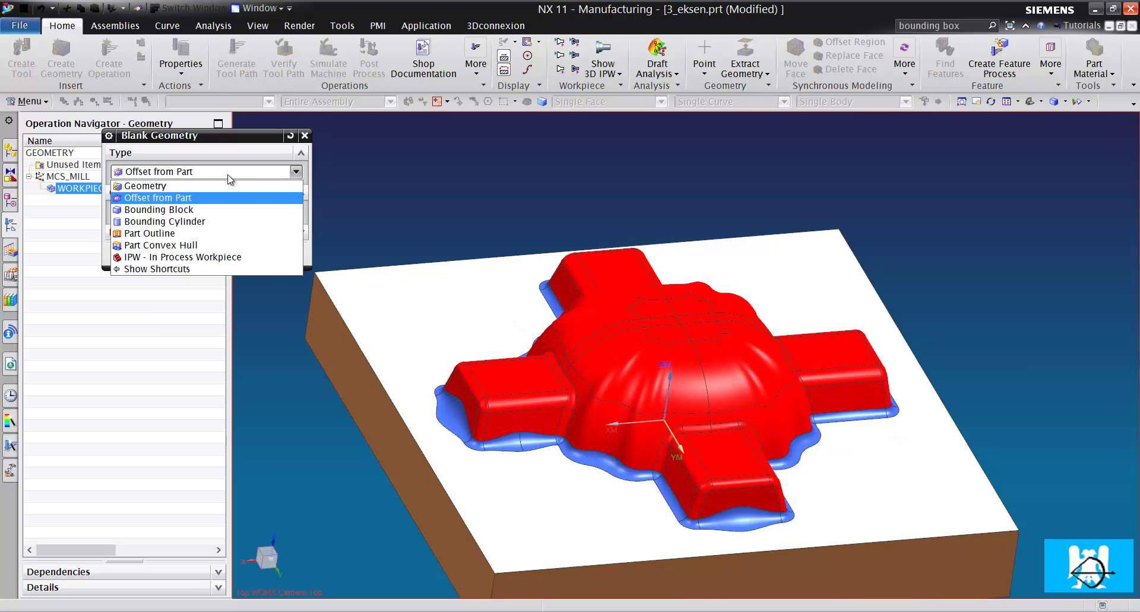
left_click(224, 210)
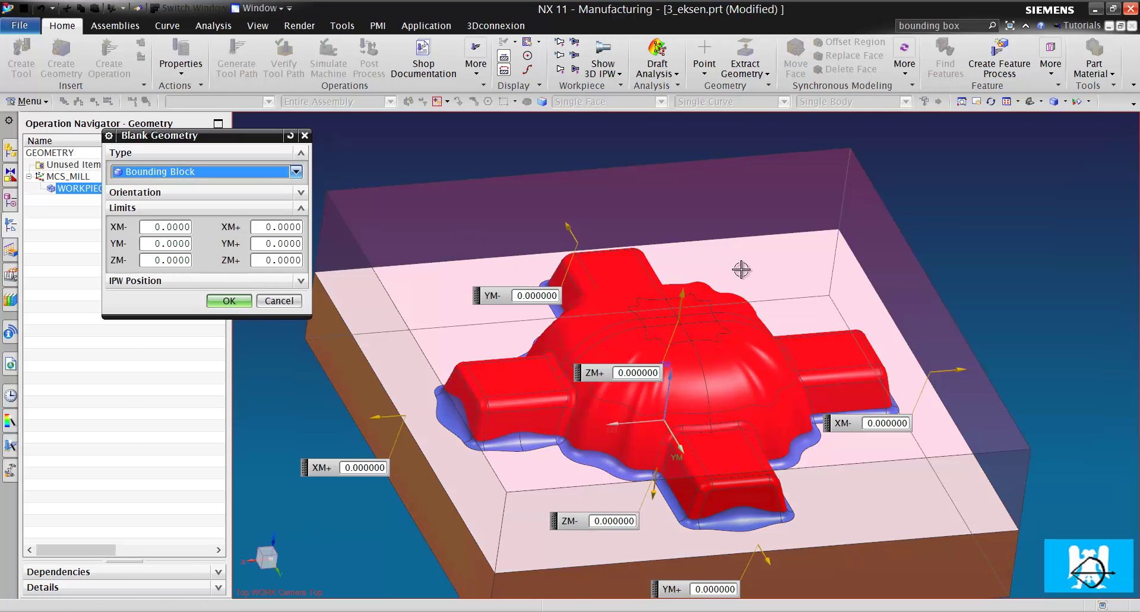
middle_click_drag(794, 261, 760, 246)
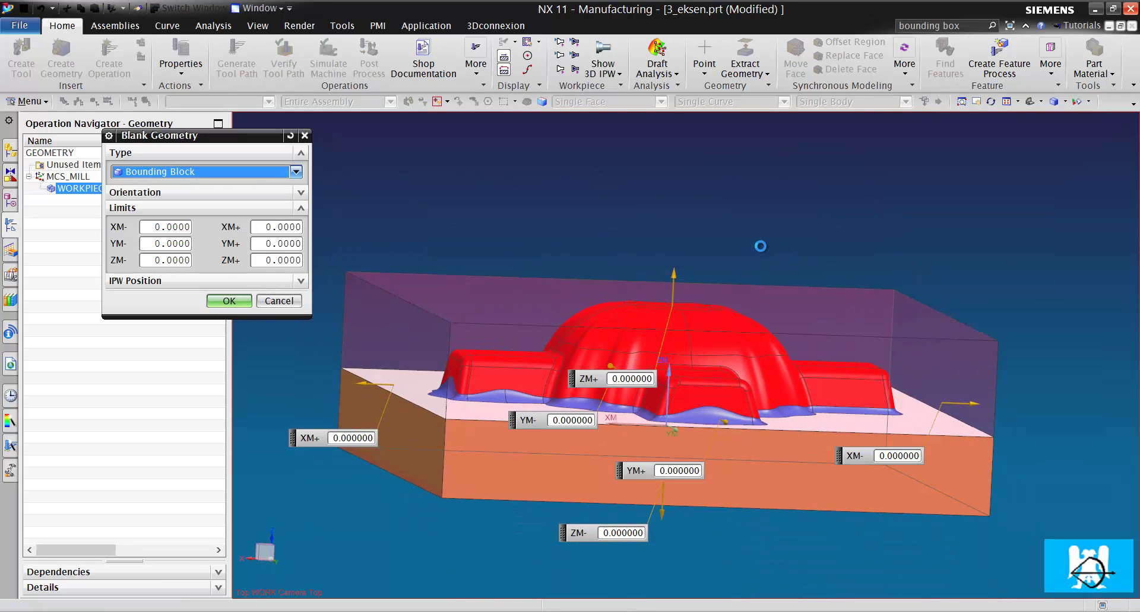
key("ctrl+alt+f")
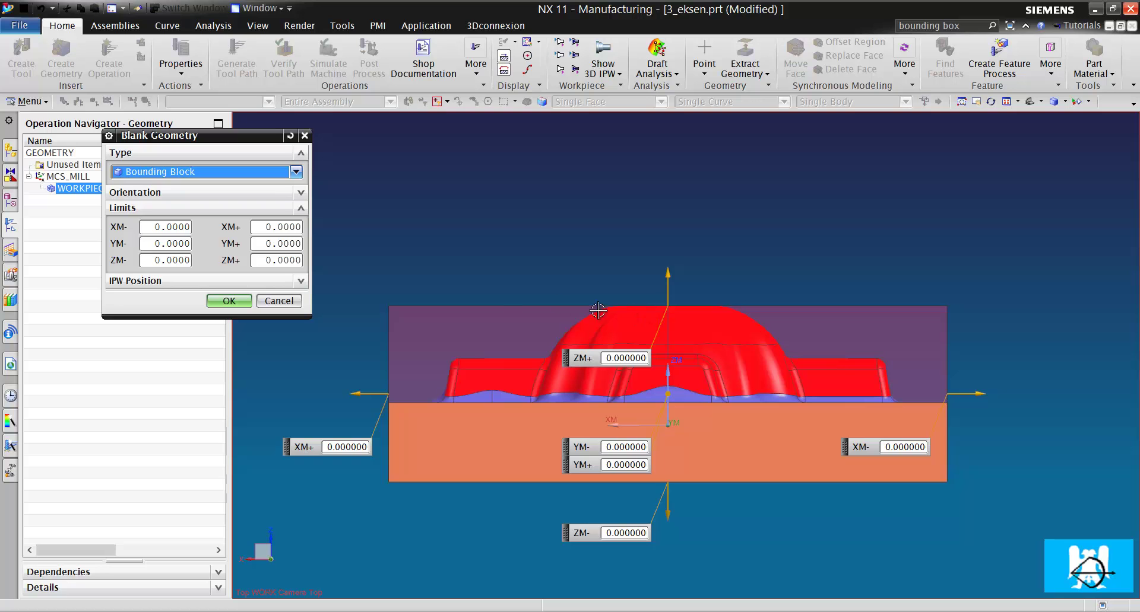
scroll(629, 330, "up", 4)
scroll(621, 218, "down", 2)
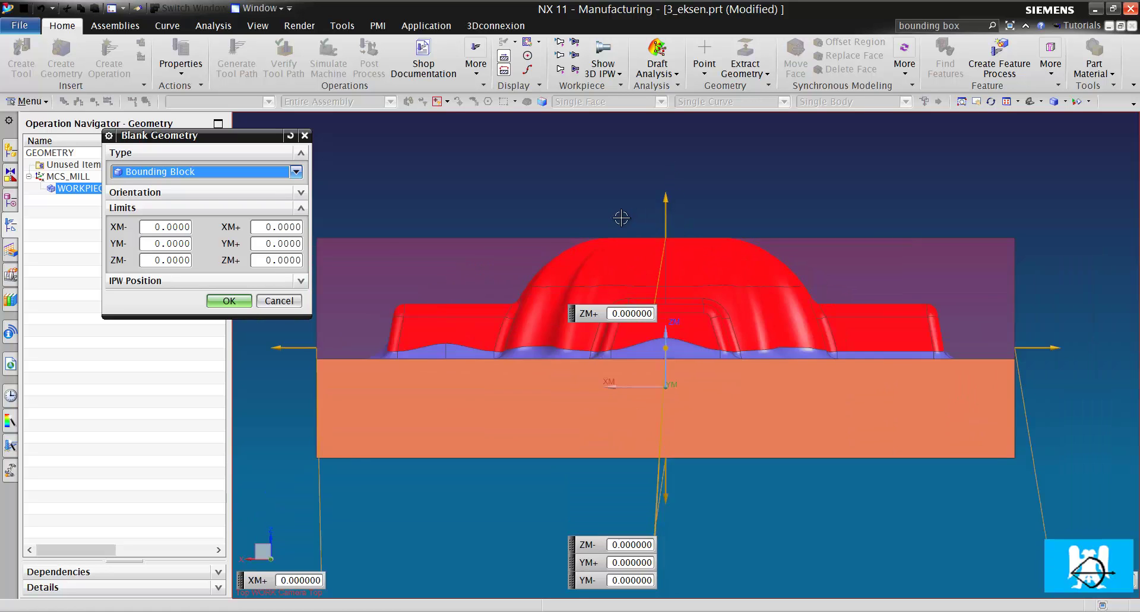
scroll(621, 218, "down", 1)
mouse_move(606, 233)
middle_mouse_down()
mouse_move(610, 252)
mouse_move(606, 237)
middle_mouse_up()
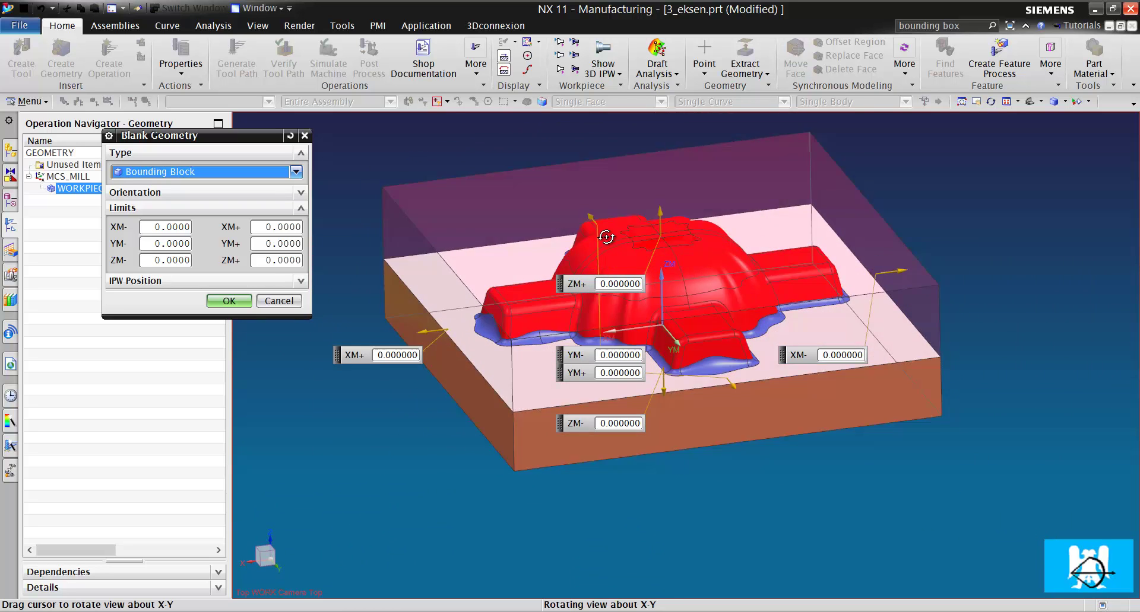
key("ctrl+alt+f")
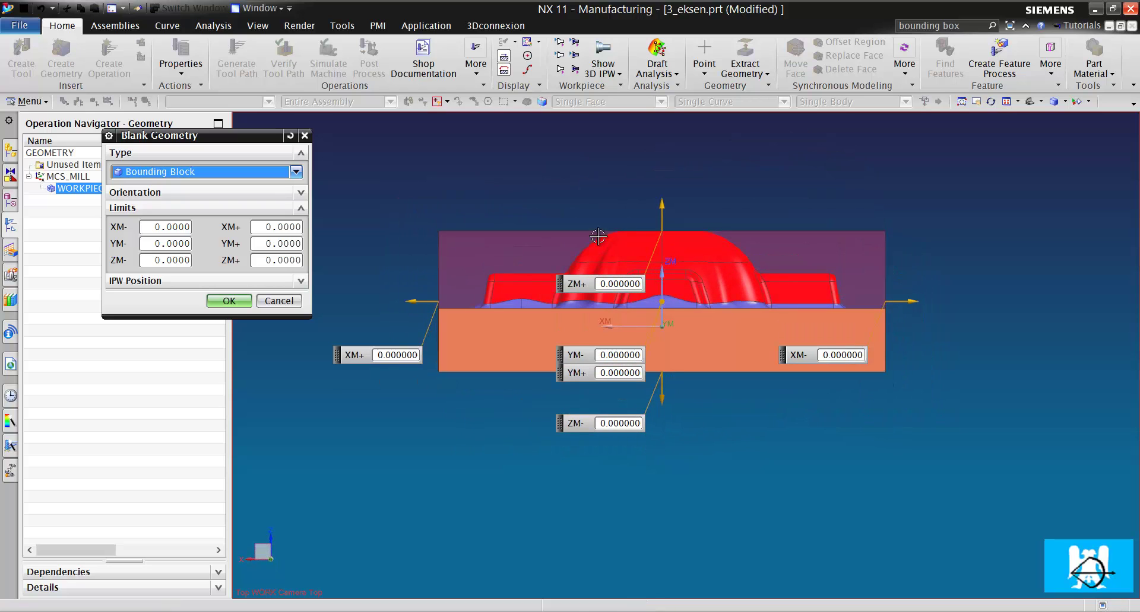
mouse_move(662, 205)
left_mouse_down()
mouse_move(661, 183)
mouse_move(659, 198)
left_mouse_up()
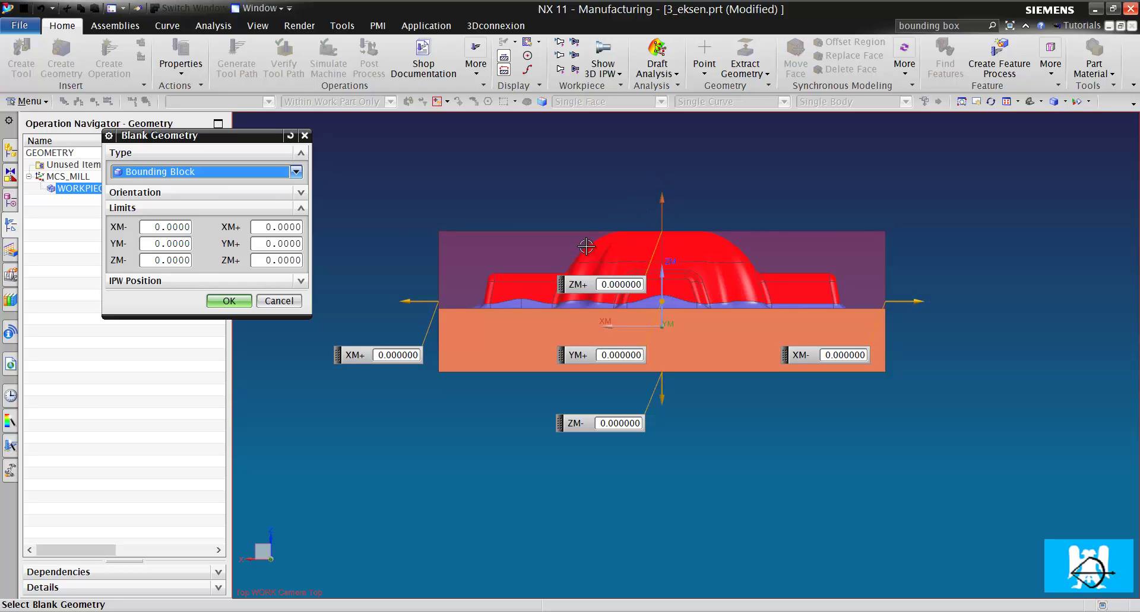
left_click(196, 172)
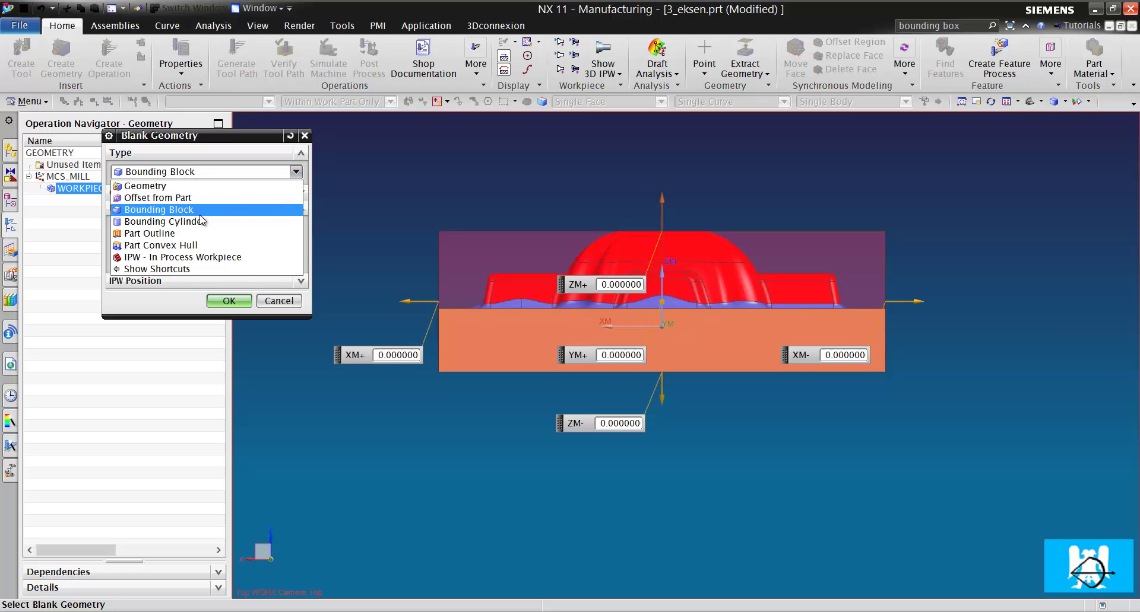
- Change the blank to a Bounding Cylinder with radius offset 3 around the red part
left_click(163, 221)
middle_click_drag(496, 219, 526, 202)
left_click(168, 173)
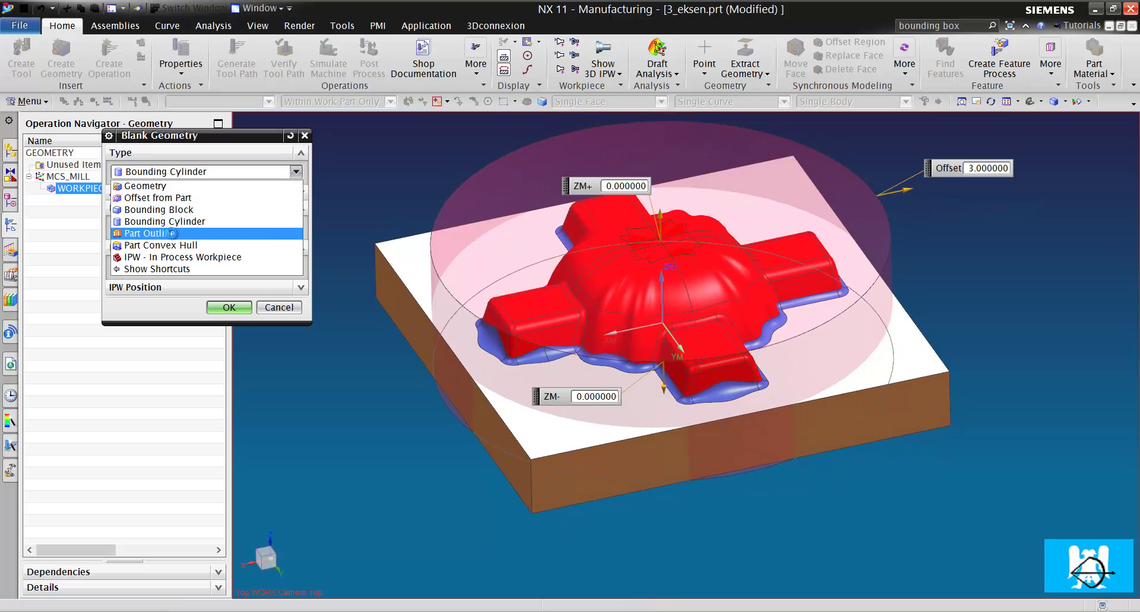
- Set the blank type to Part Outline with an offset of 0
left_click(169, 234)
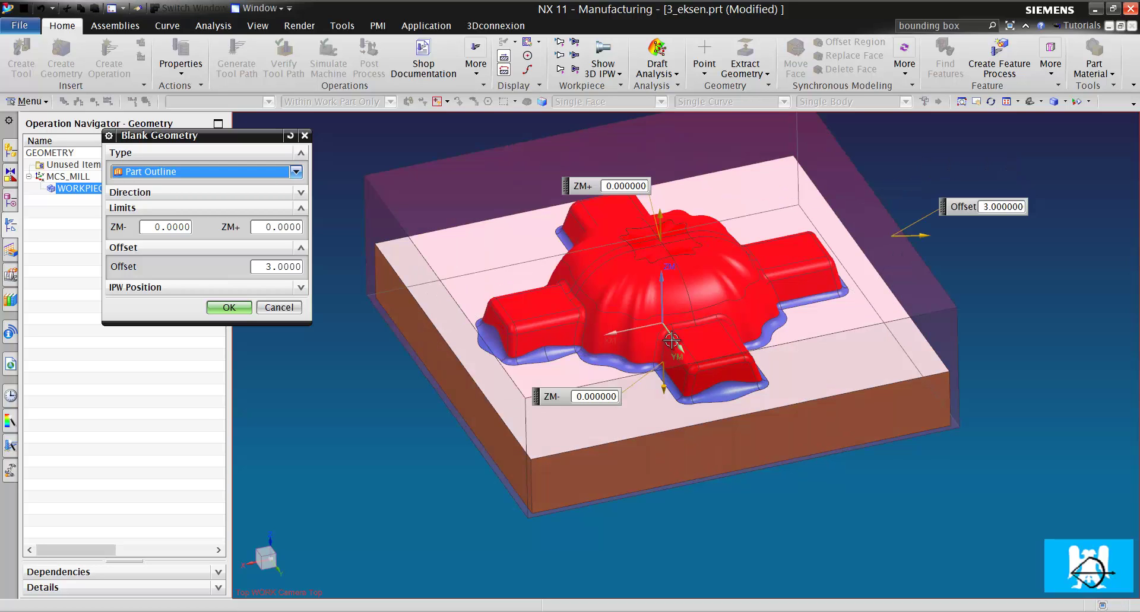
double_click(290, 266)
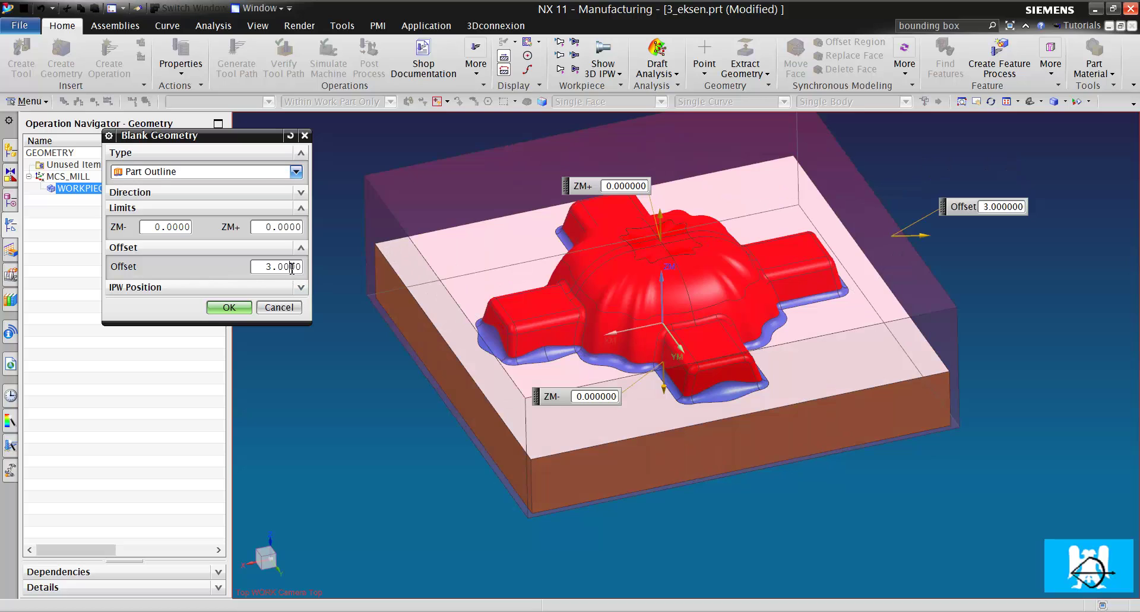
type("0")
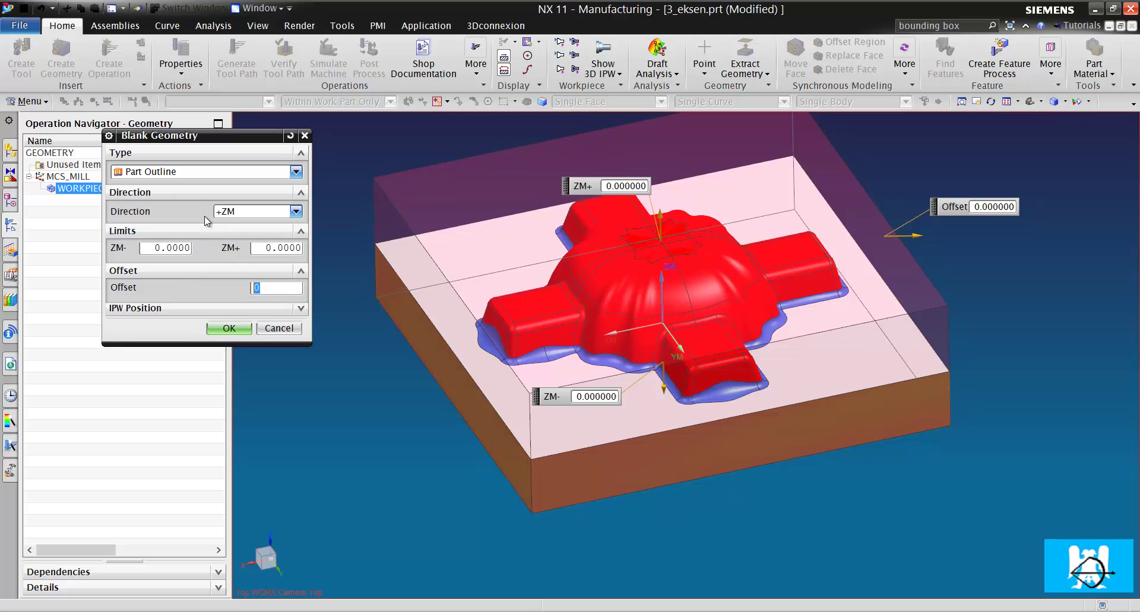
- Set the outline extrusion direction to a specified X-axis vector
left_click(242, 212)
left_click(248, 237)
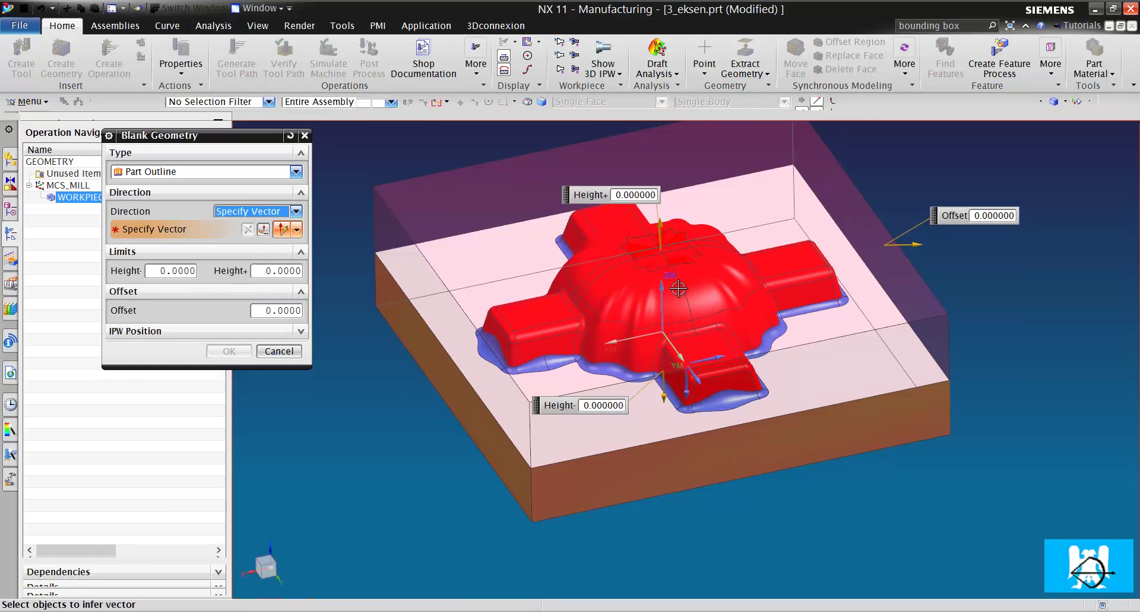
left_click(716, 352)
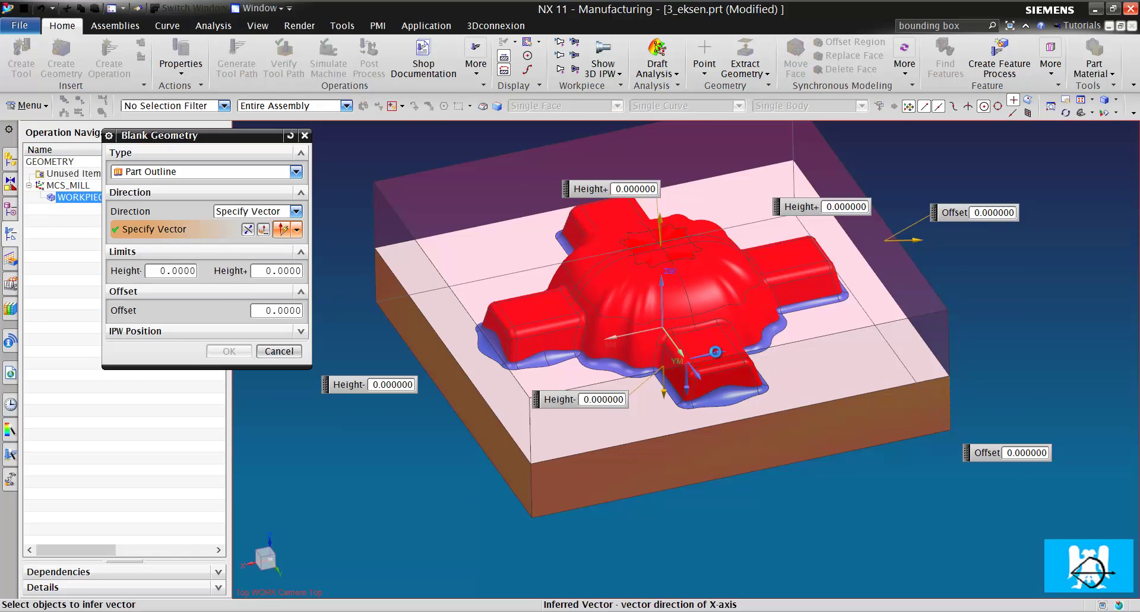
left_click(757, 324)
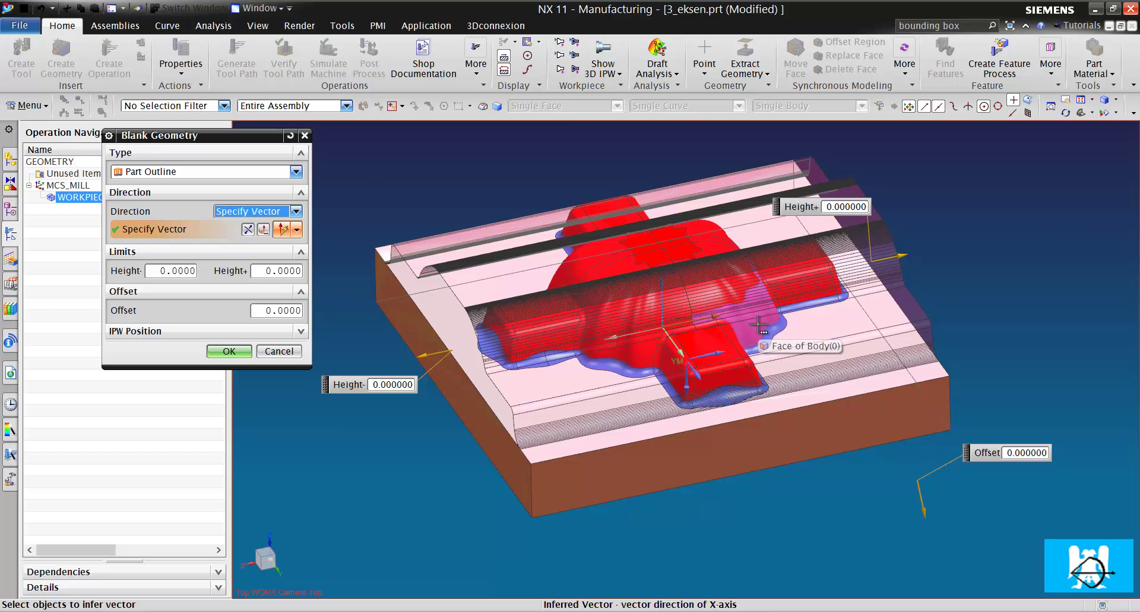
middle_click_drag(736, 315, 689, 300)
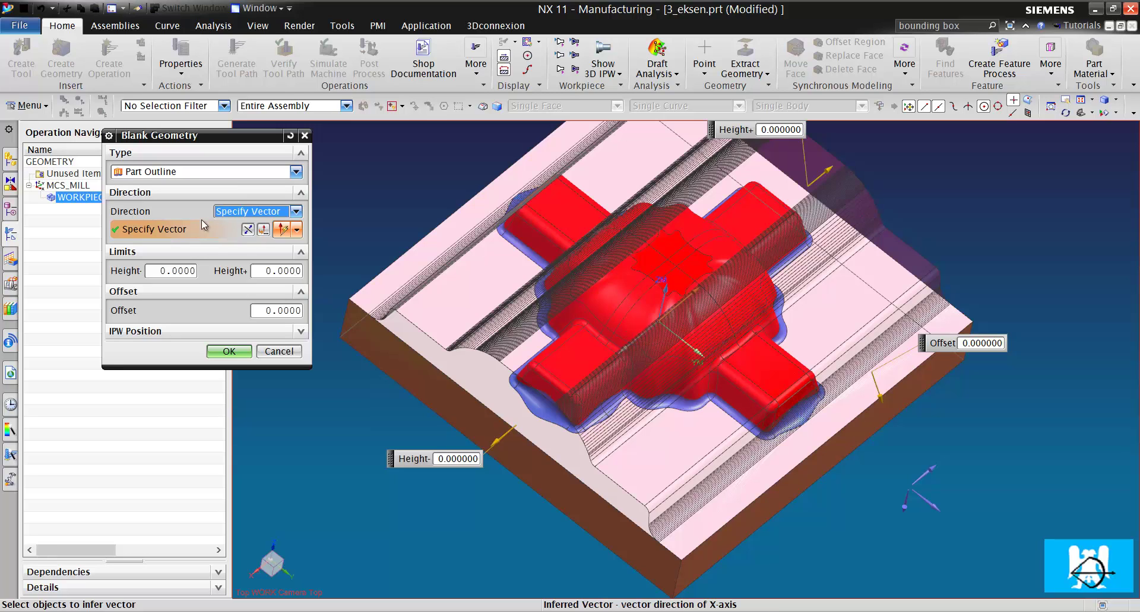
- Change the Blank Geometry type to Part Convex Hull
left_click(205, 172)
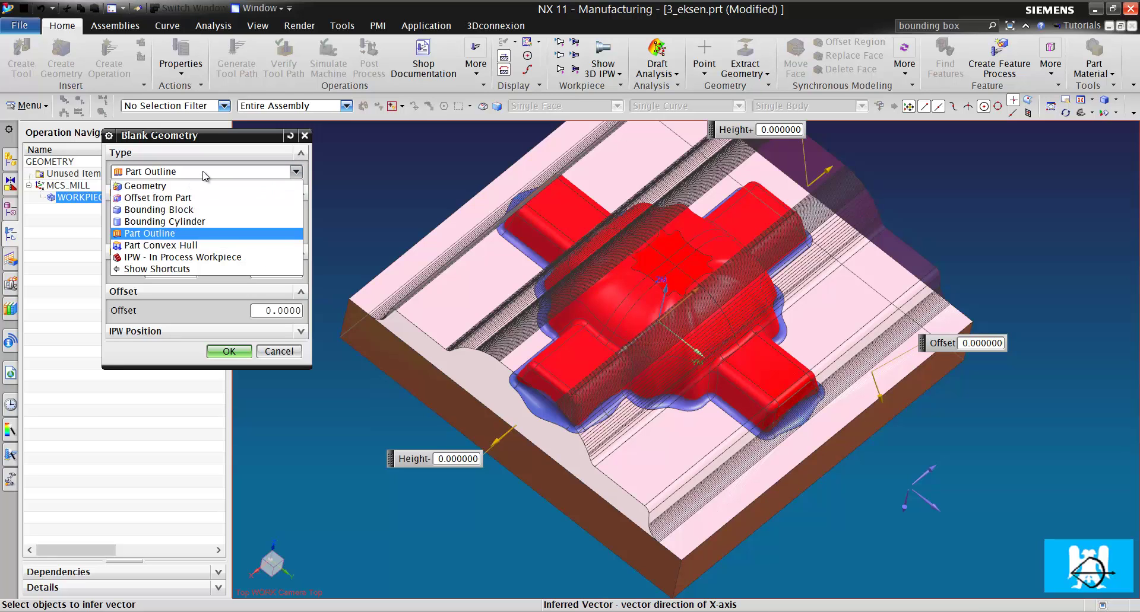
left_click(208, 248)
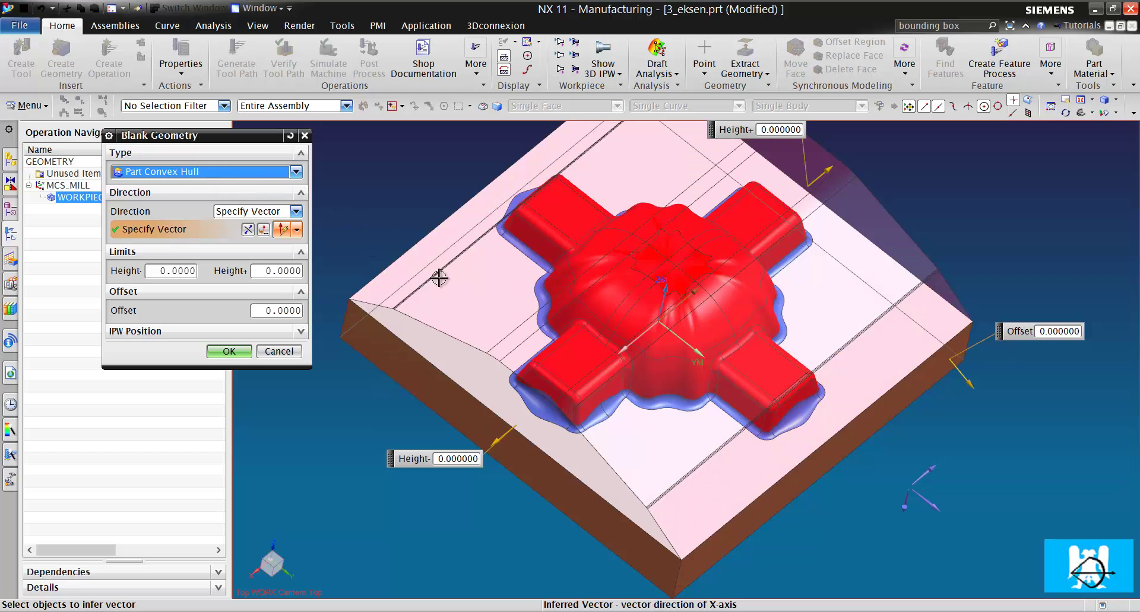
- Set the blank type back to Geometry and confirm it with no object selected
left_click(197, 173)
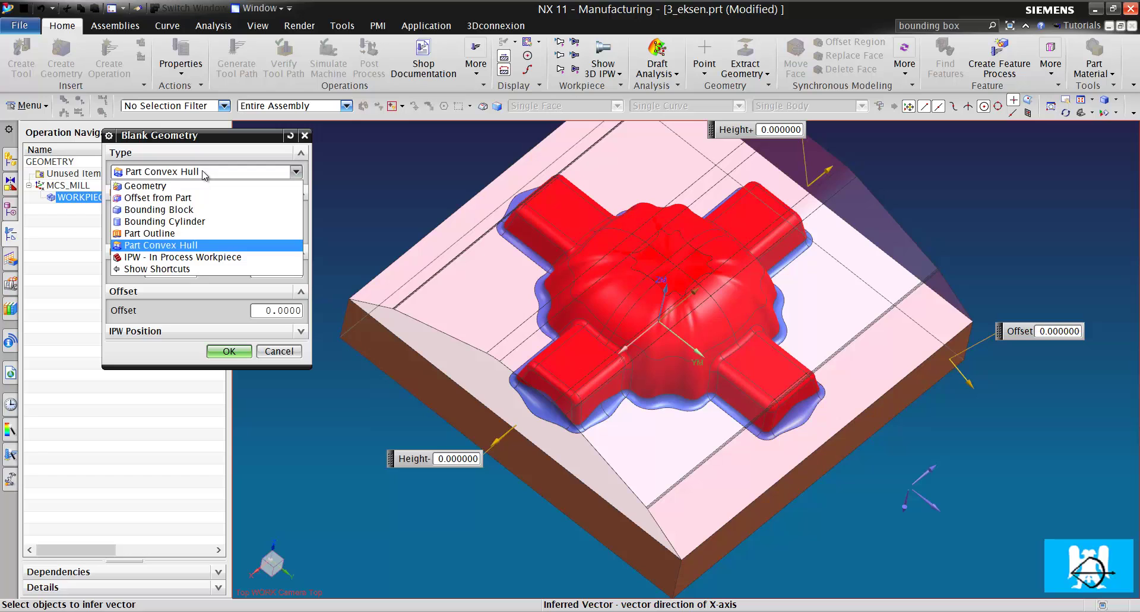
left_click(203, 174)
left_click(206, 173)
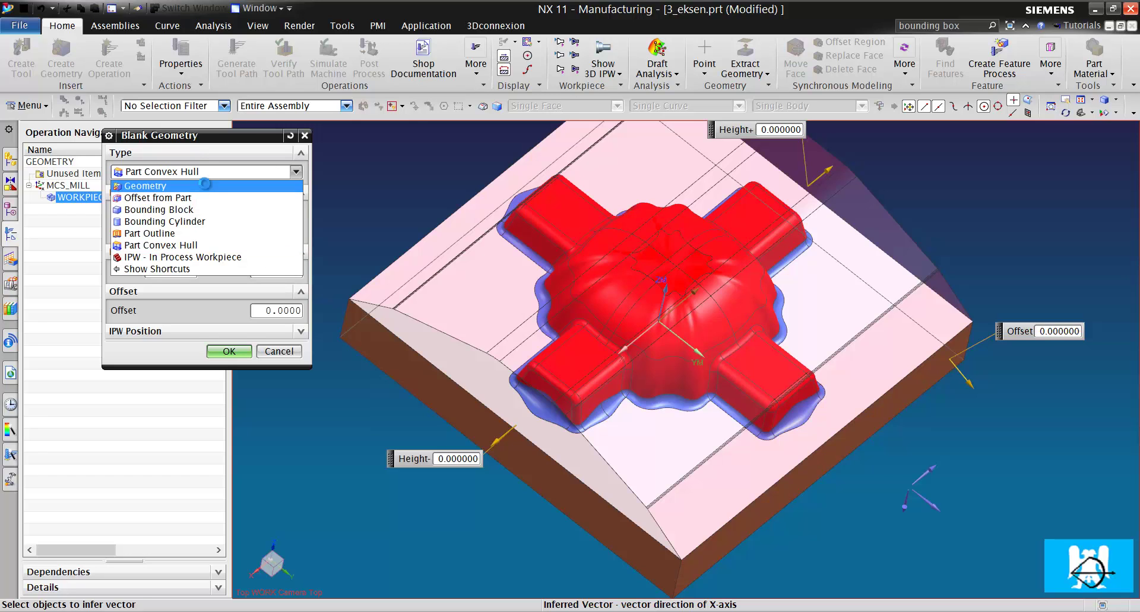
left_click(204, 184)
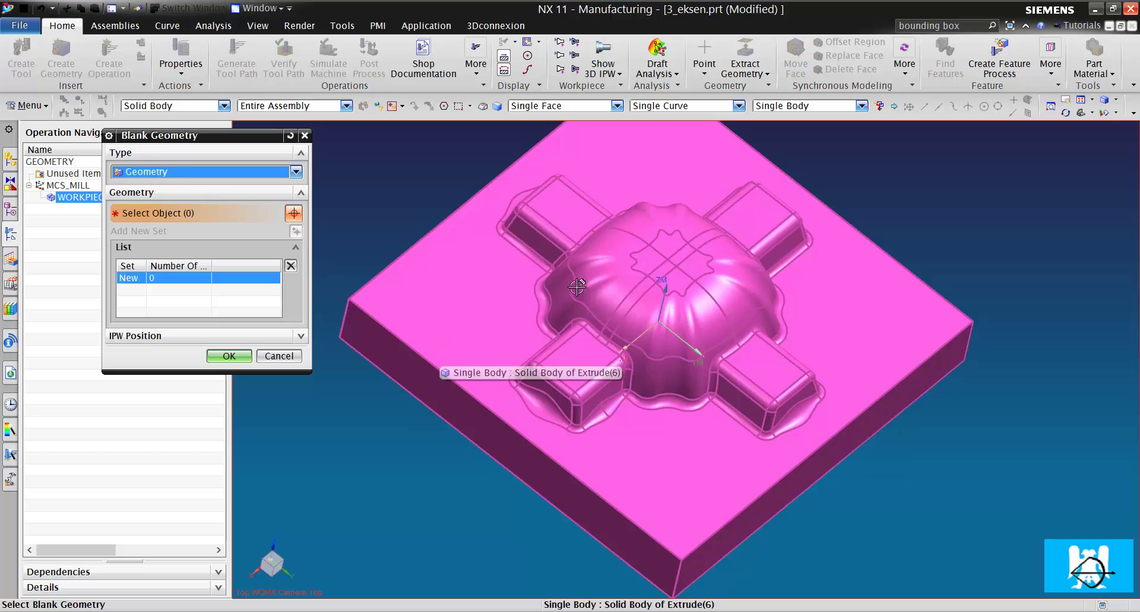
scroll(814, 238, "up", 1)
scroll(804, 224, "down", 3)
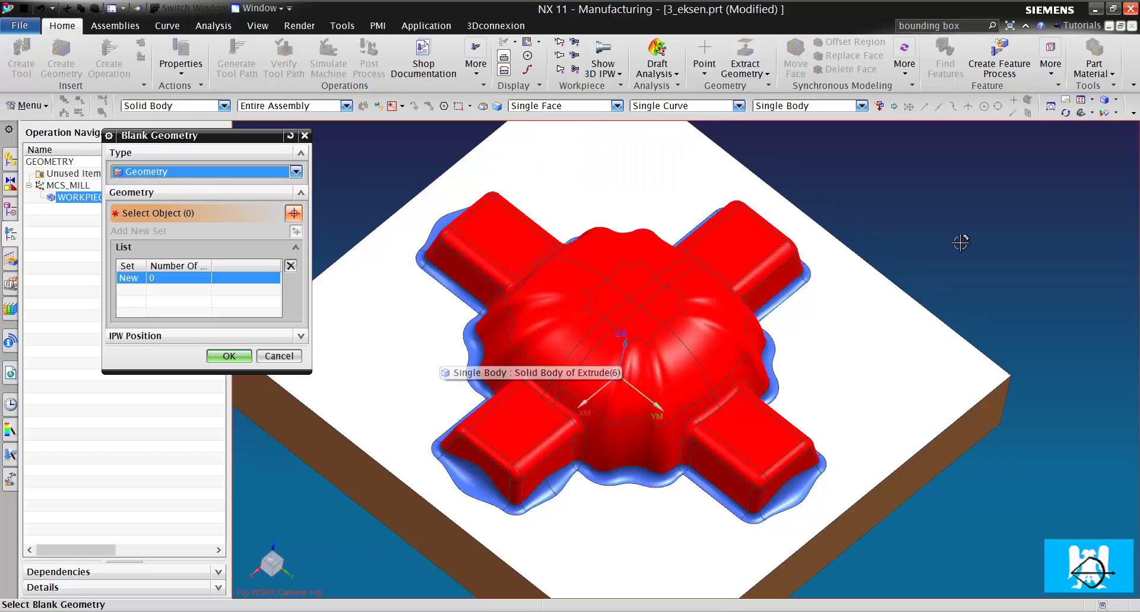
scroll(952, 244, "up", 4)
mouse_move(946, 247)
middle_mouse_down()
mouse_move(927, 224)
mouse_move(938, 236)
middle_mouse_up()
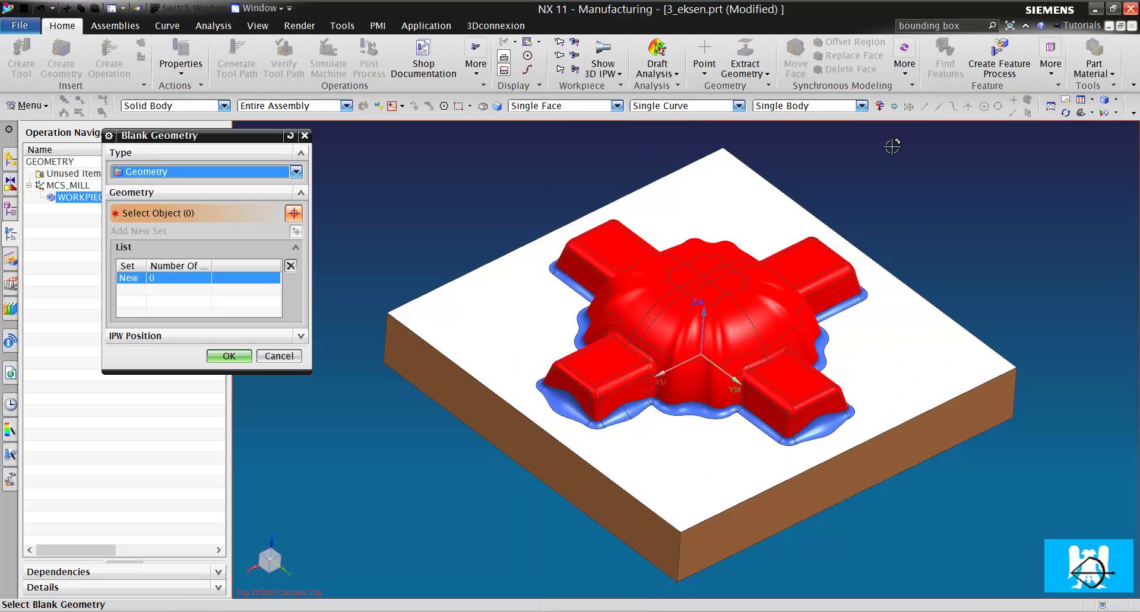
left_click(229, 357)
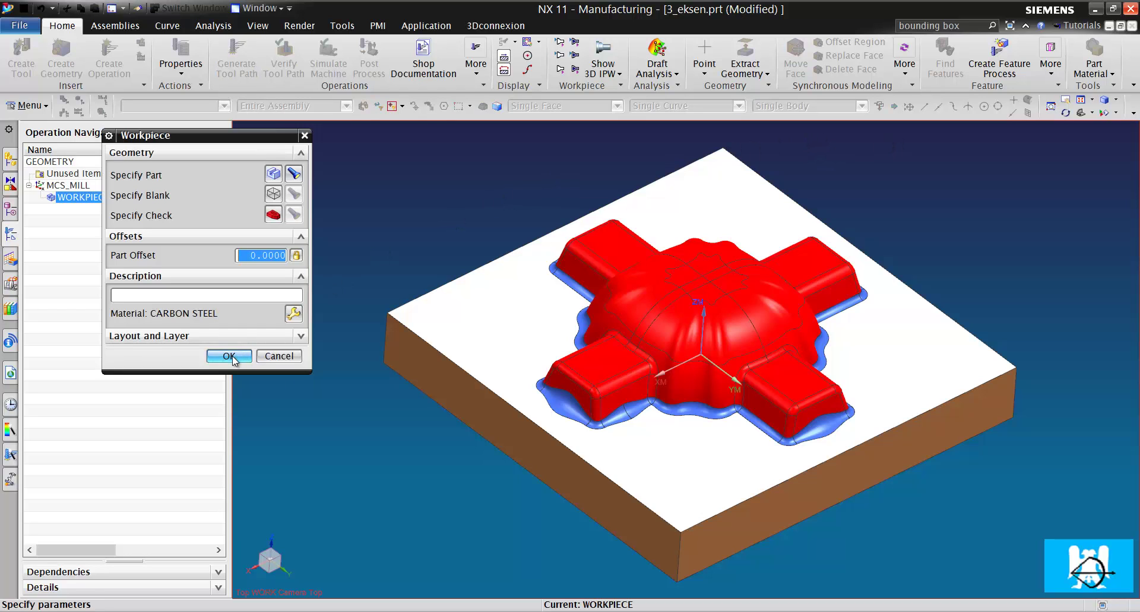
- Confirm the Workpiece settings and inspect the red cross part from a lower angle
left_click(229, 356)
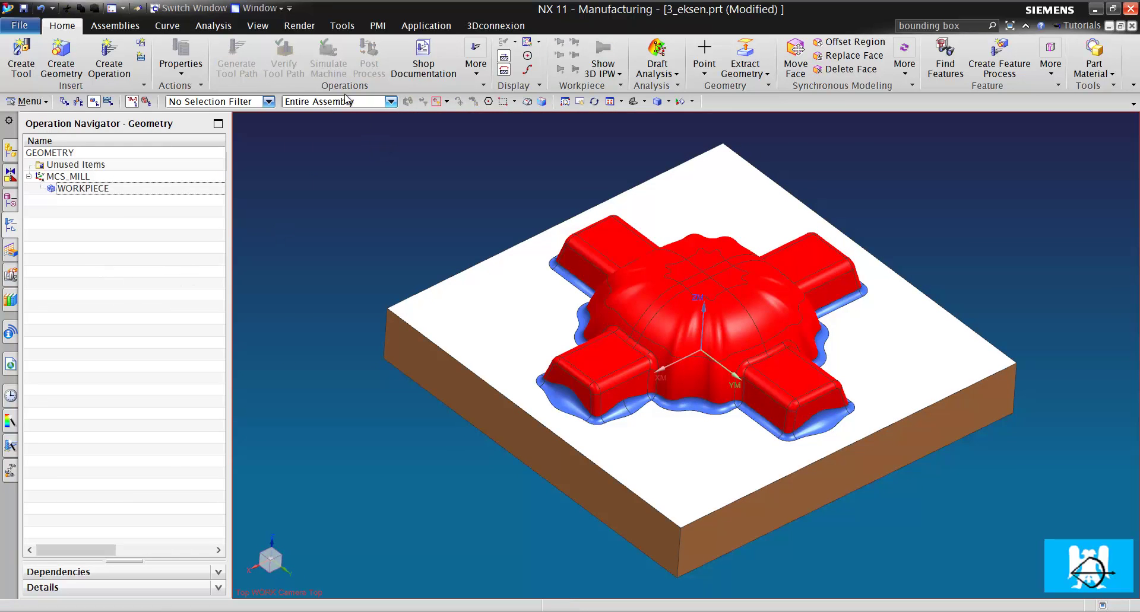
scroll(992, 279, "up", 5)
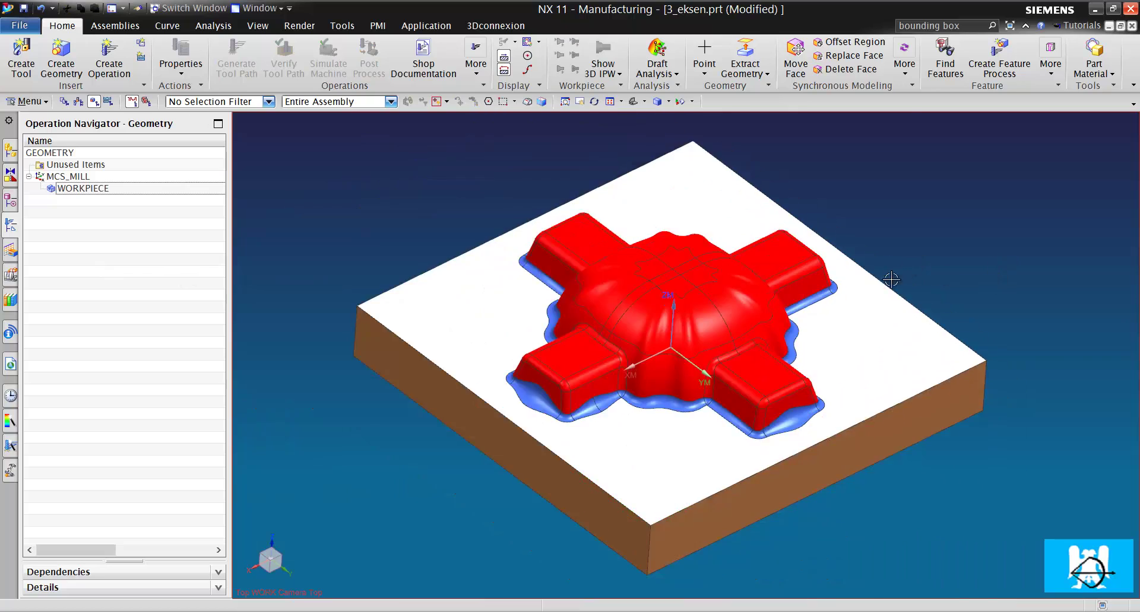
mouse_move(979, 273)
middle_mouse_down()
mouse_move(964, 223)
mouse_move(977, 221)
mouse_move(987, 252)
mouse_move(973, 215)
mouse_move(985, 261)
middle_mouse_up()
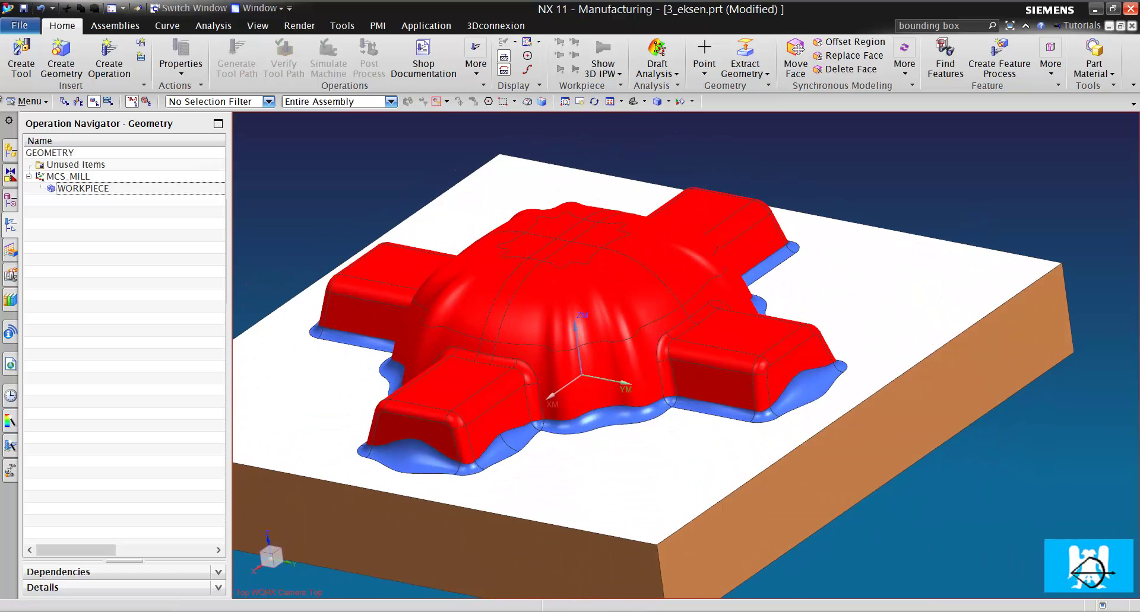
left_click(19, 25)
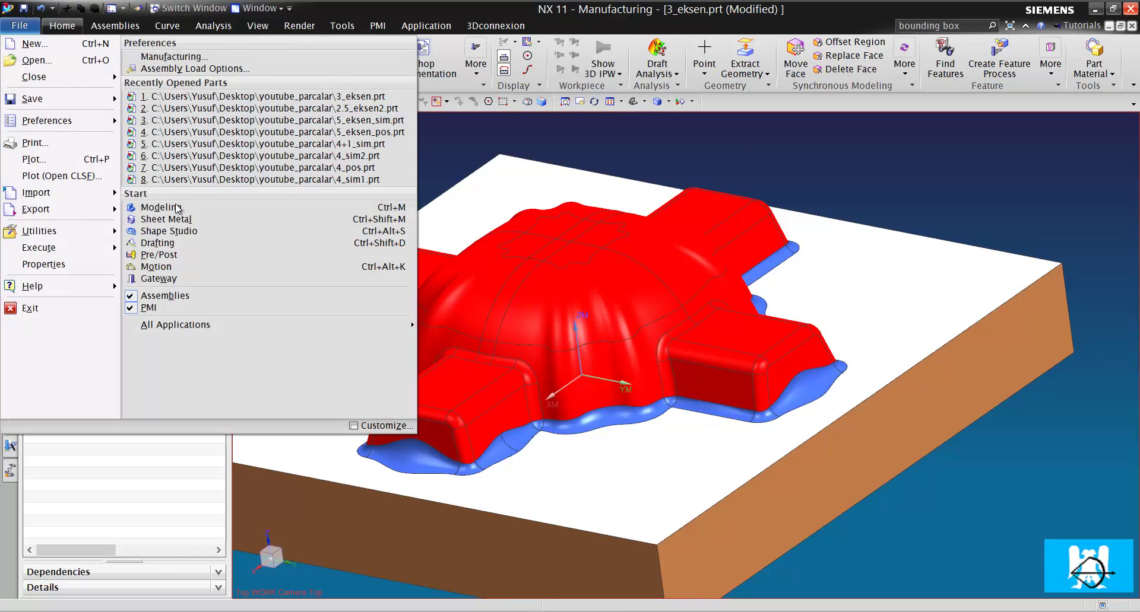
- Switch to Modeling and start an extrusion from the block's bottom face edges
key("Escape")
key("ctrl+m")
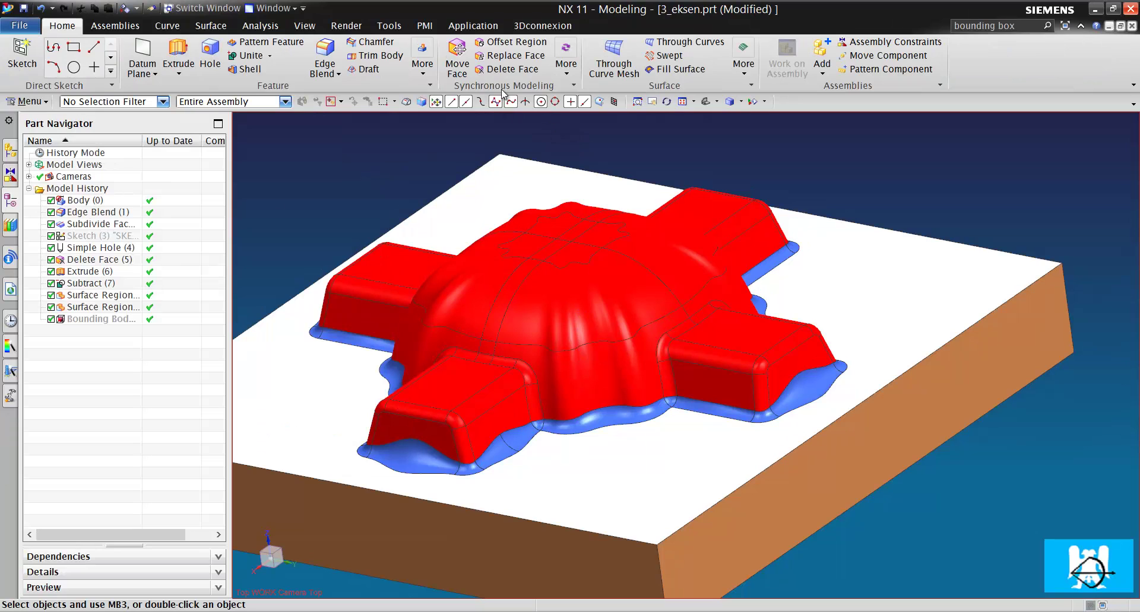
left_click(178, 53)
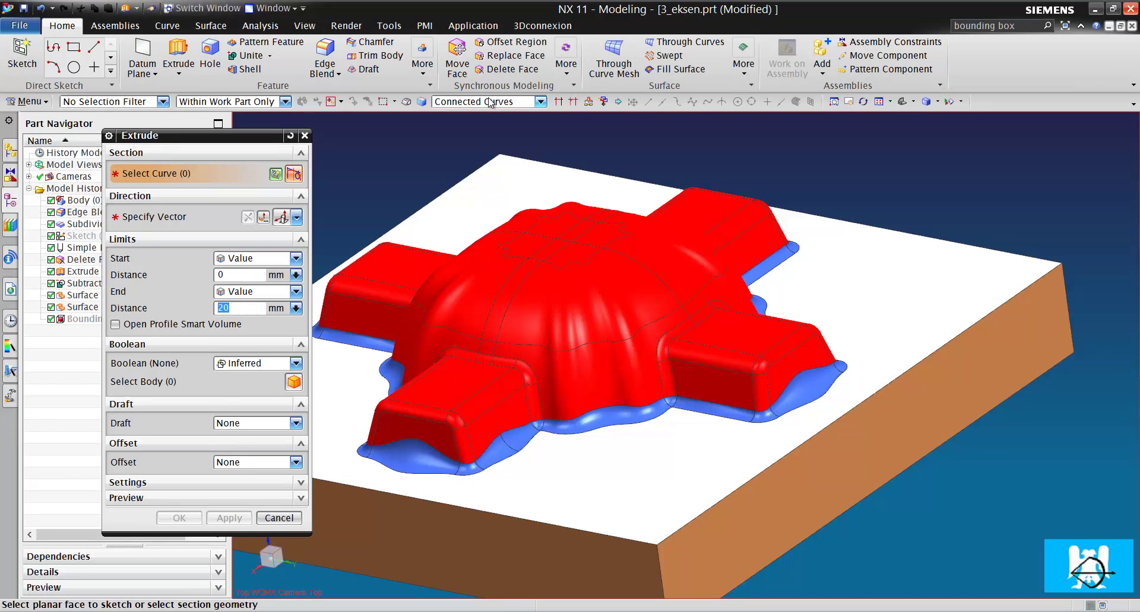
left_click(490, 103)
left_click(475, 159)
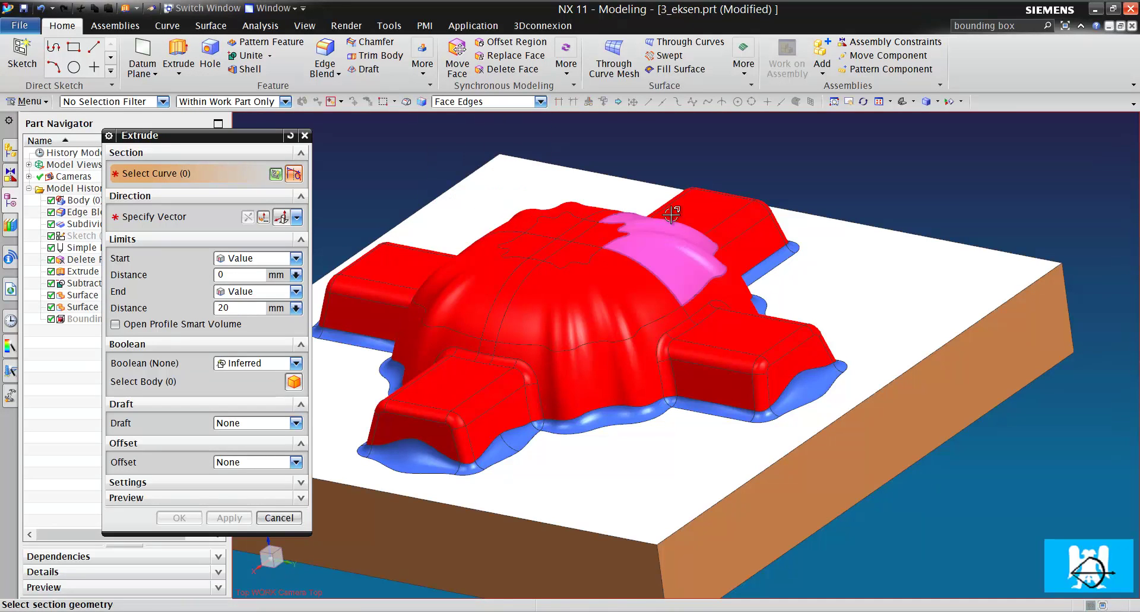
middle_click_drag(671, 215, 682, 339)
left_click(756, 204)
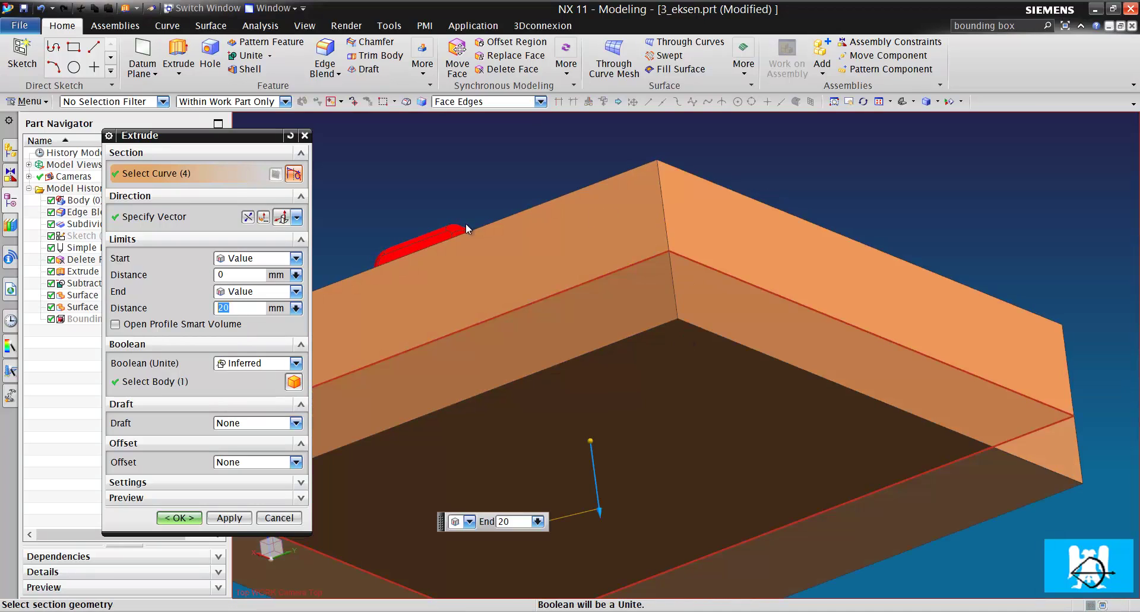
- Reverse the extrusion, set its end distance to 61 mm, then cancel it
left_click(247, 216)
middle_click_drag(605, 216, 565, 263)
key("F8")
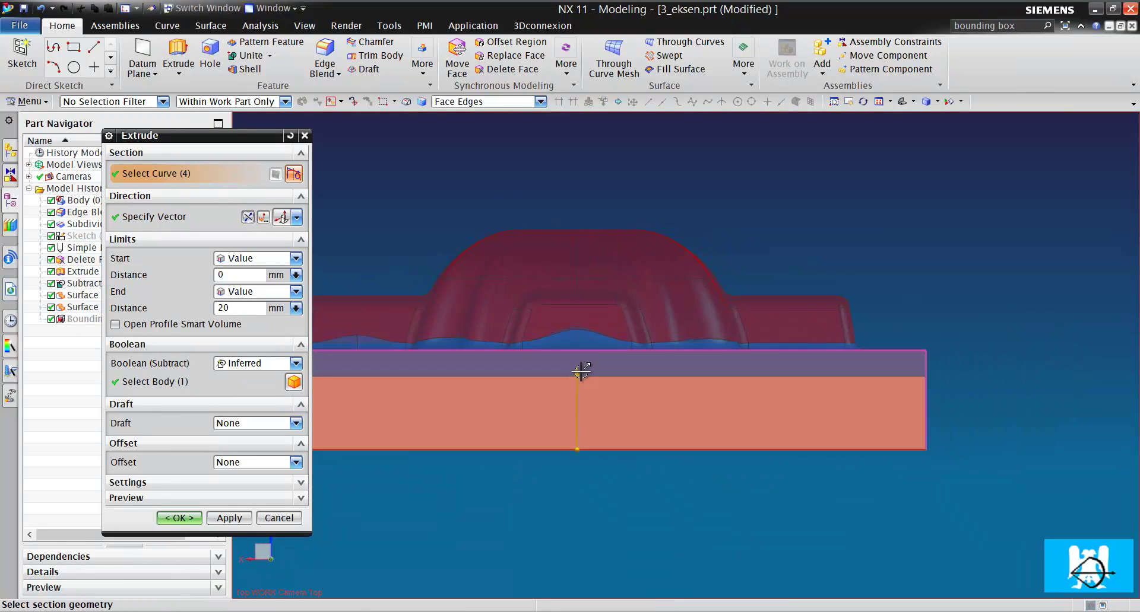
left_click_drag(571, 314, 581, 210)
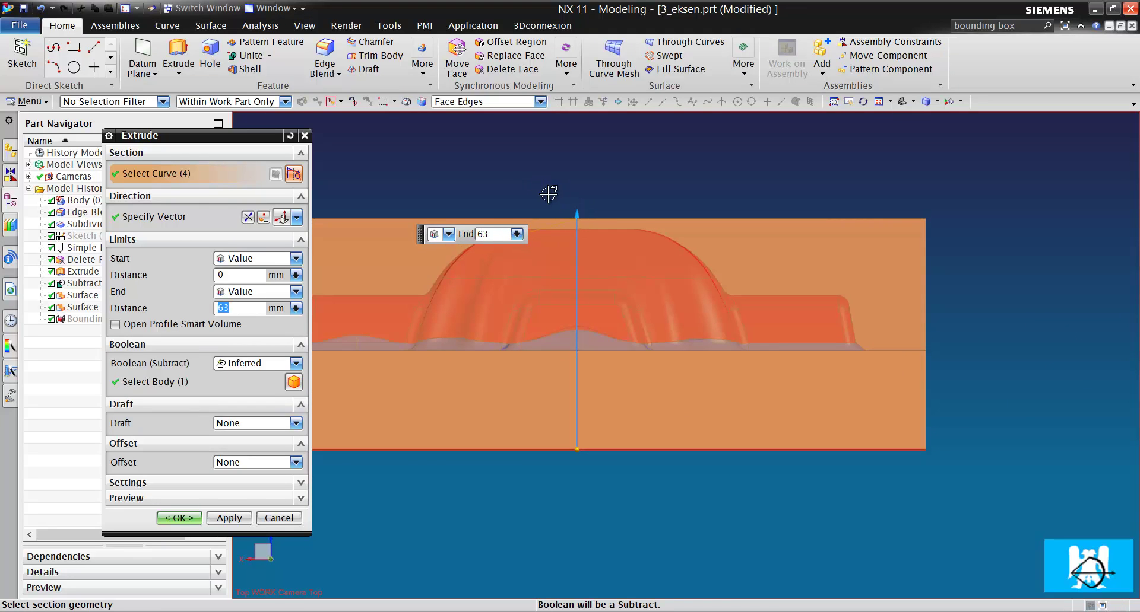
key("BackSpace")
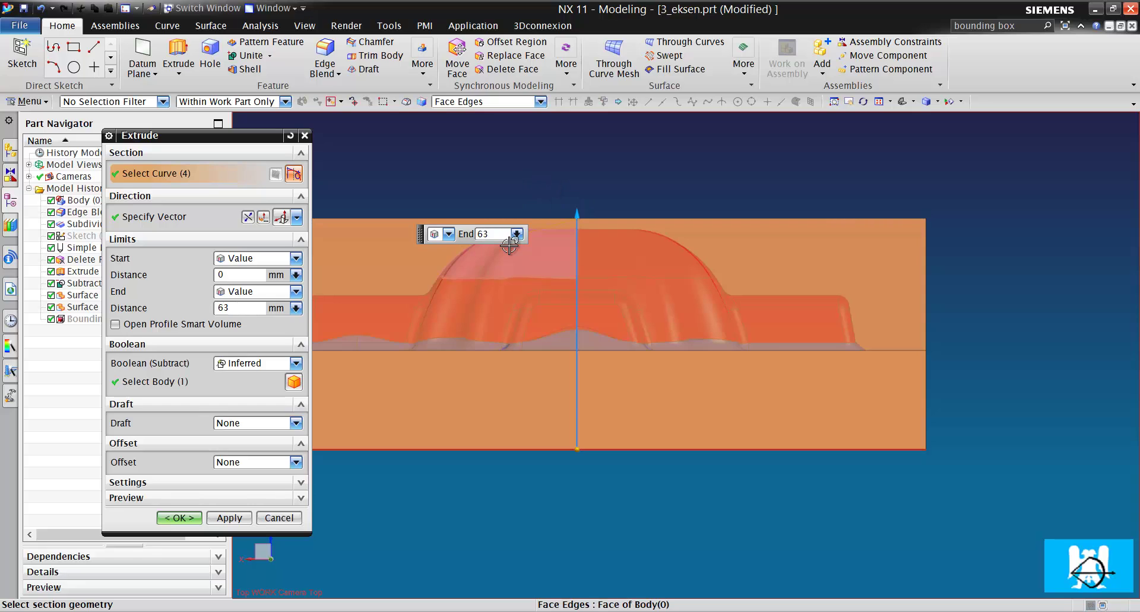
type("1")
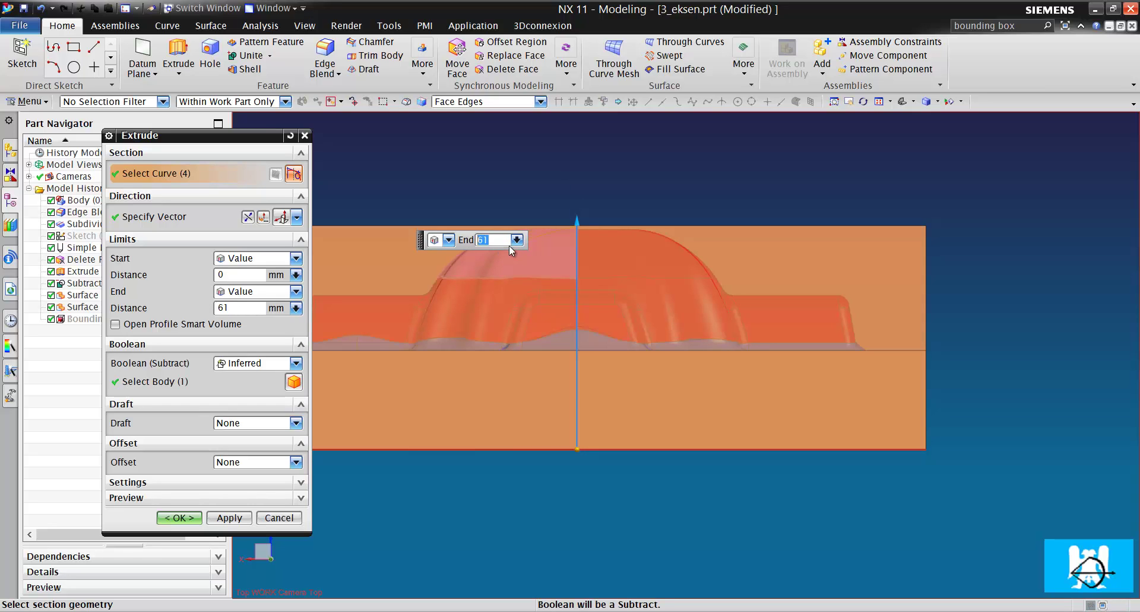
key("Return")
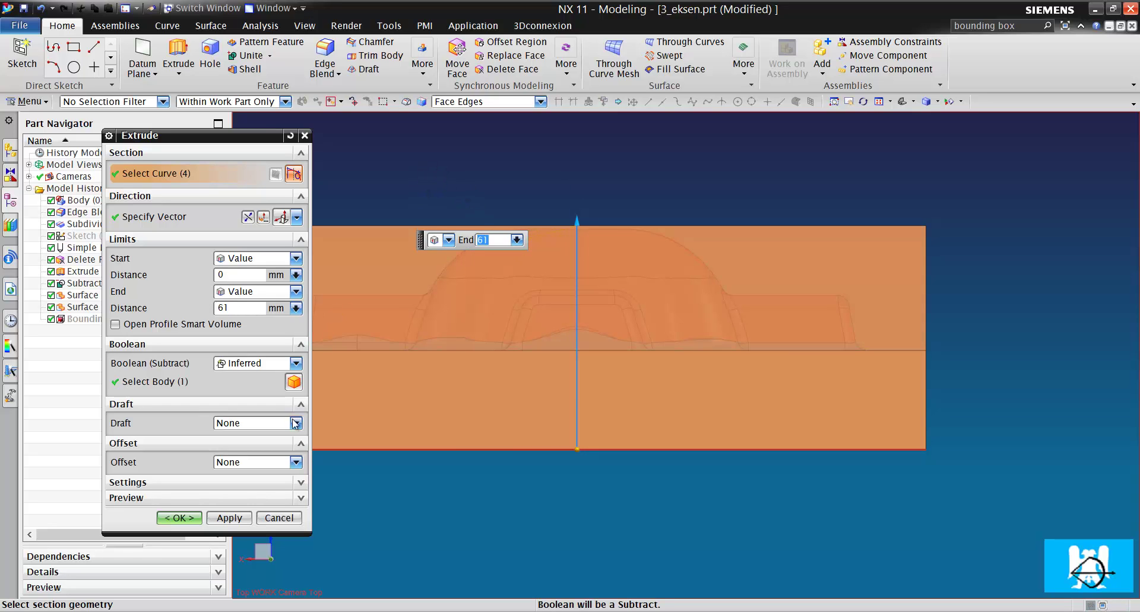
left_click(278, 517)
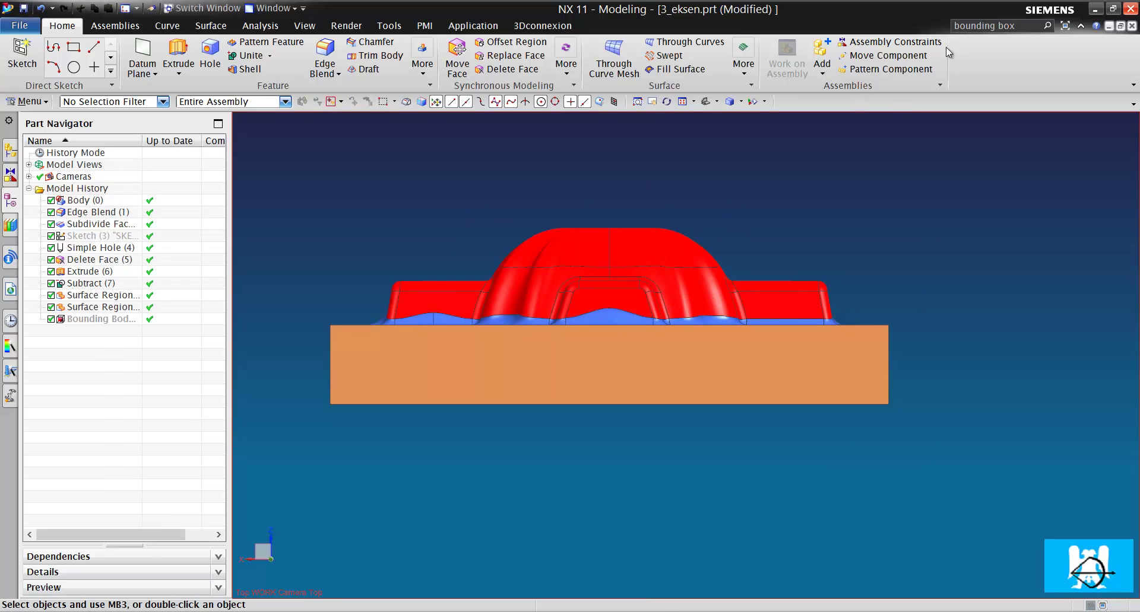
- Clear the Command Finder search and launch Bounding Body from its results
left_click(1026, 27)
key("BackSpace")
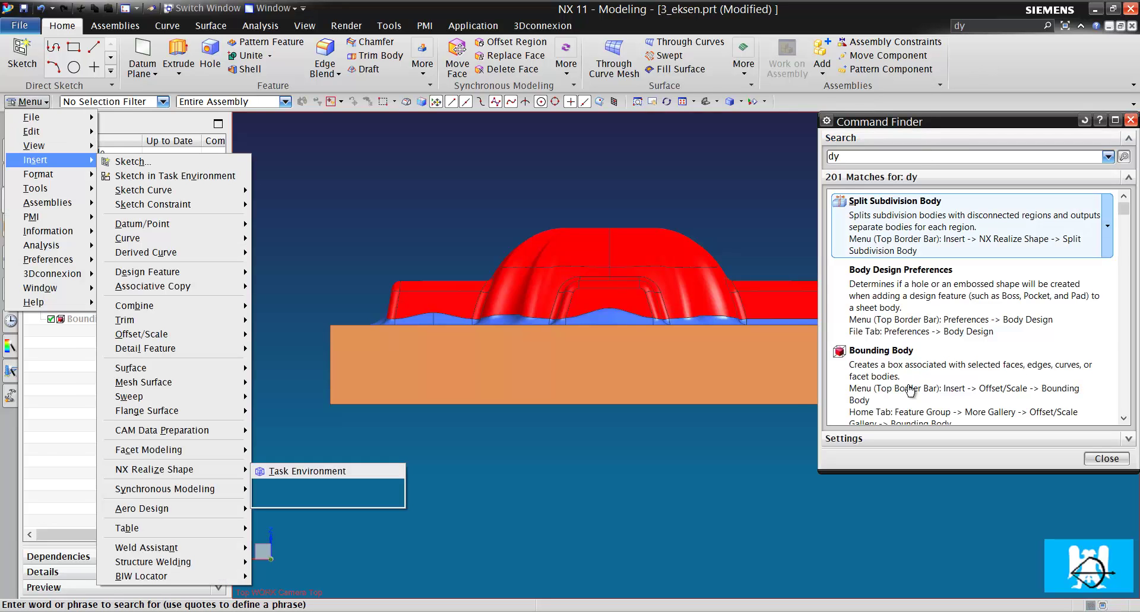
mouse_move(906, 378)
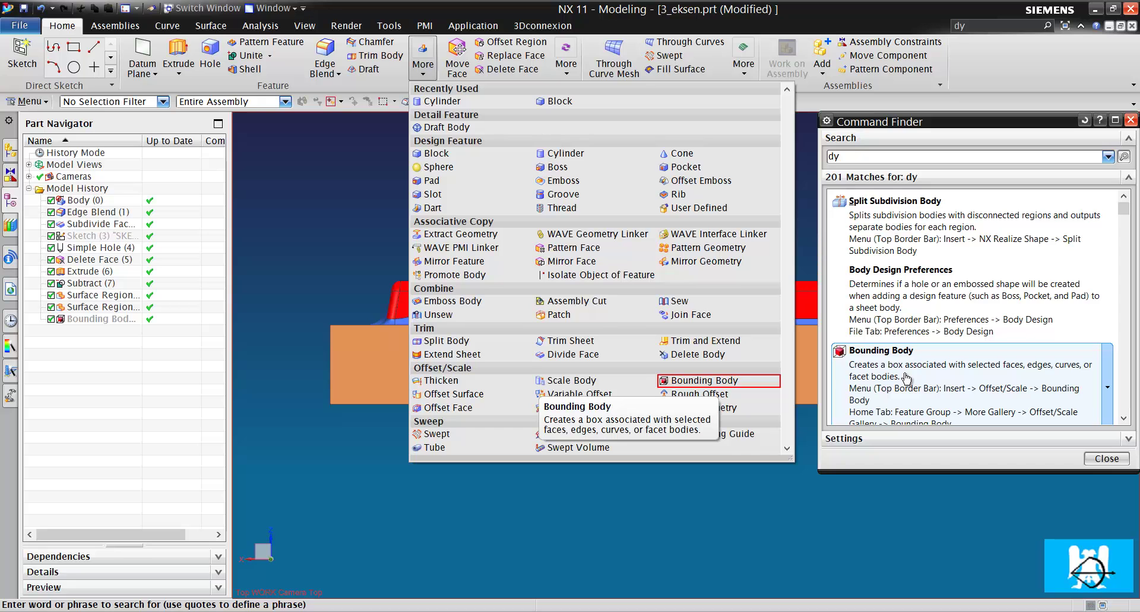
scroll(906, 379, "down", 1)
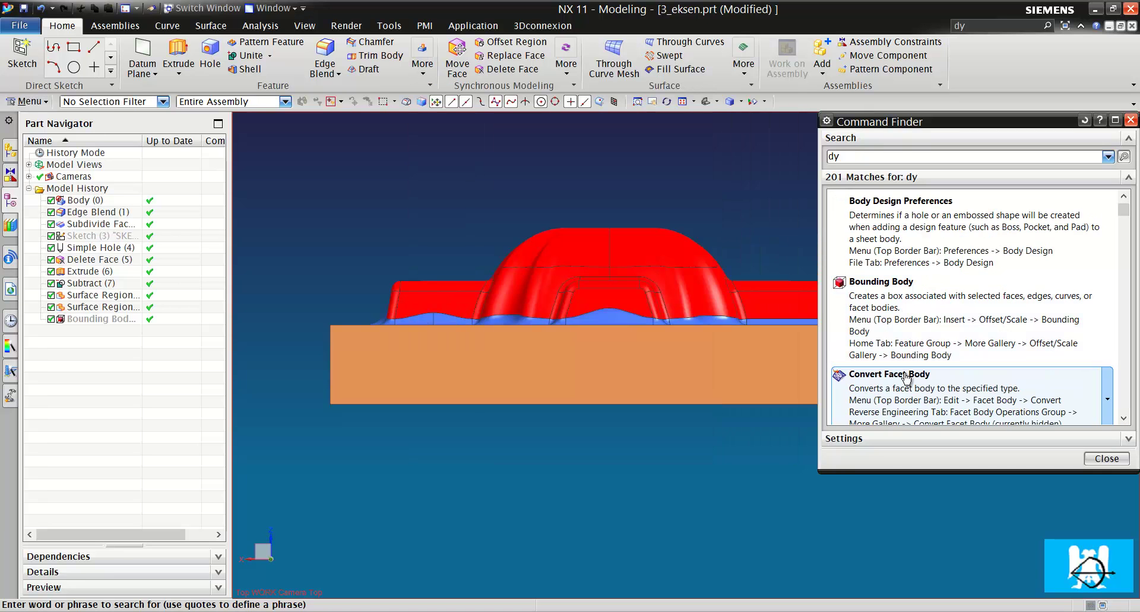
left_click(910, 307)
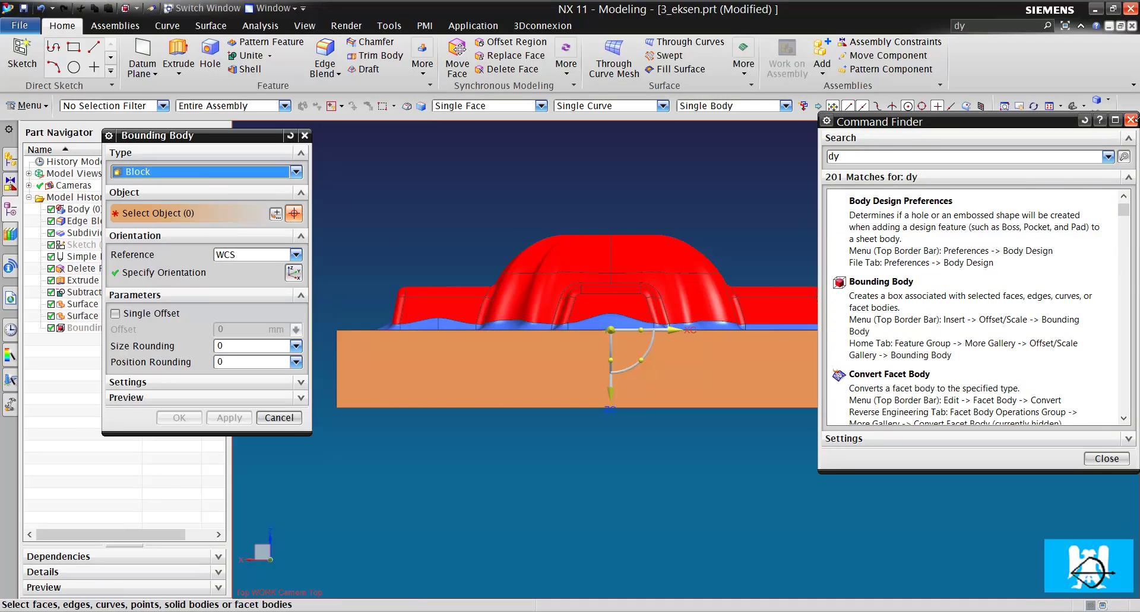
- Window-select all 412 objects of the part and block to preview the bounding block
left_click(1131, 120)
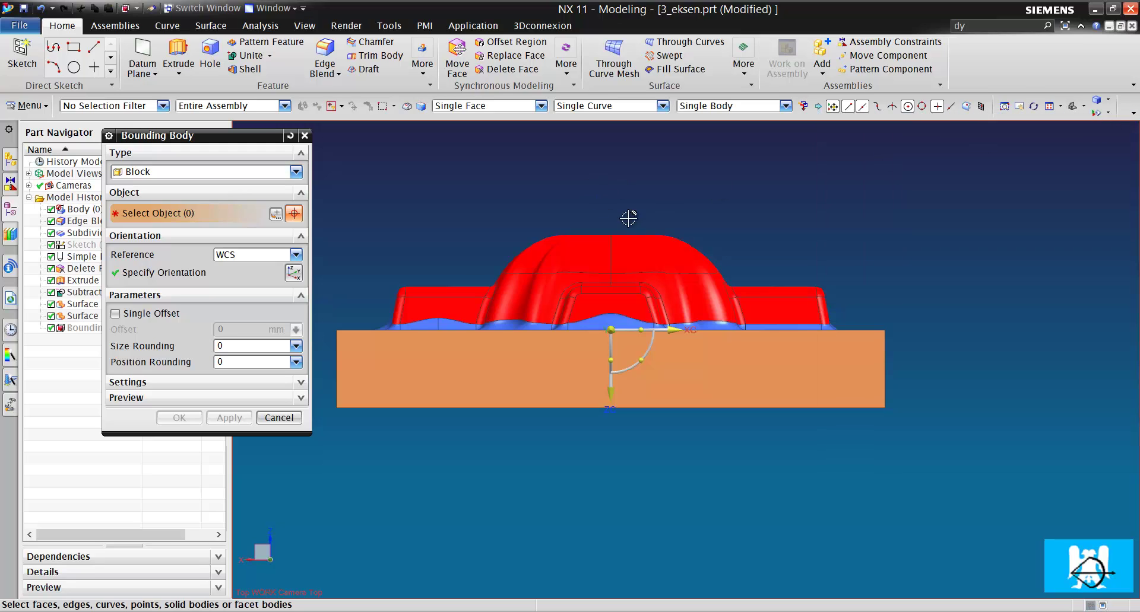
scroll(626, 221, "down", 4)
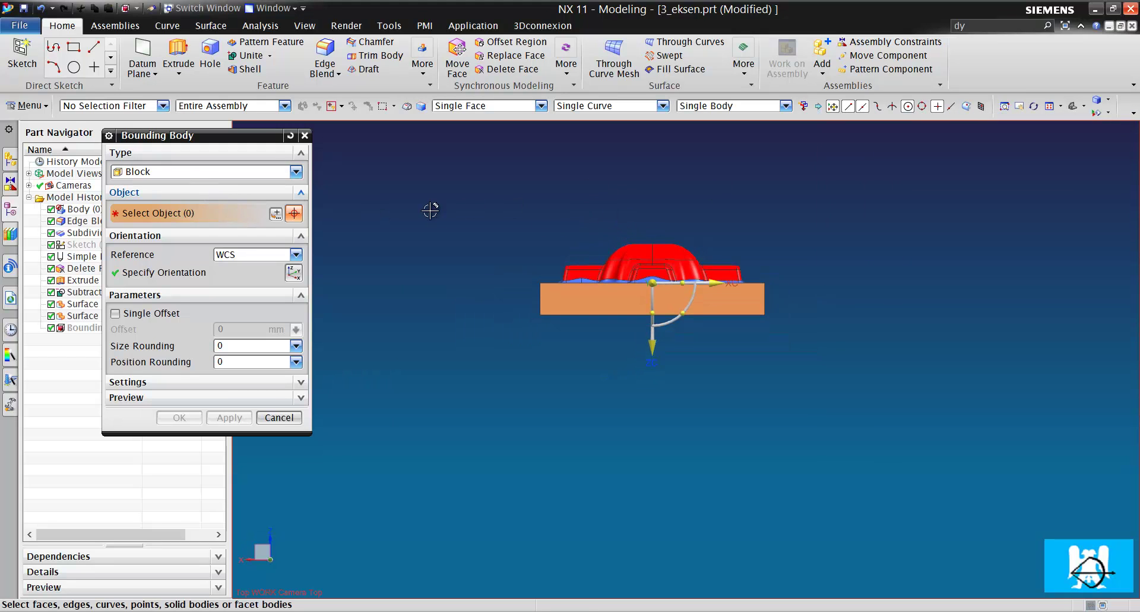
scroll(552, 247, "up", 2)
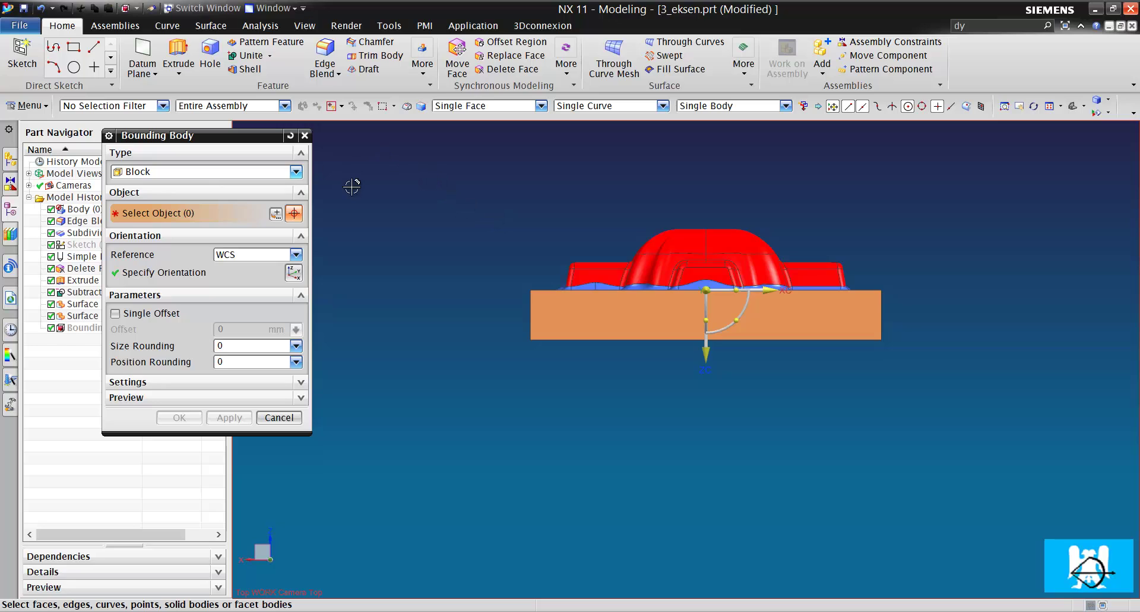
left_click_drag(422, 176, 947, 389)
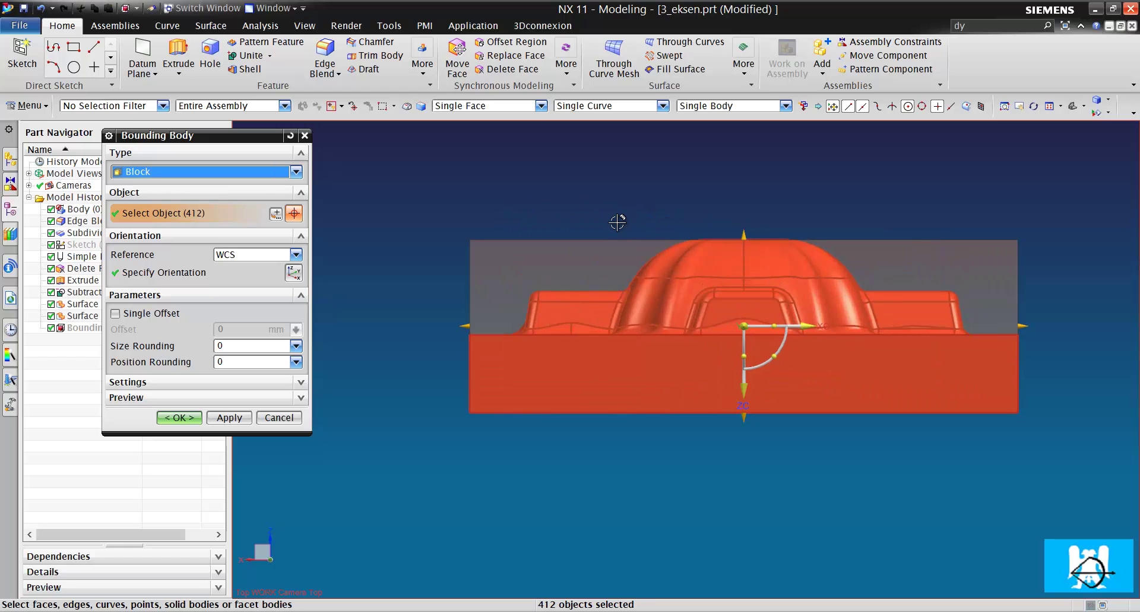
middle_click_drag(645, 244, 574, 233)
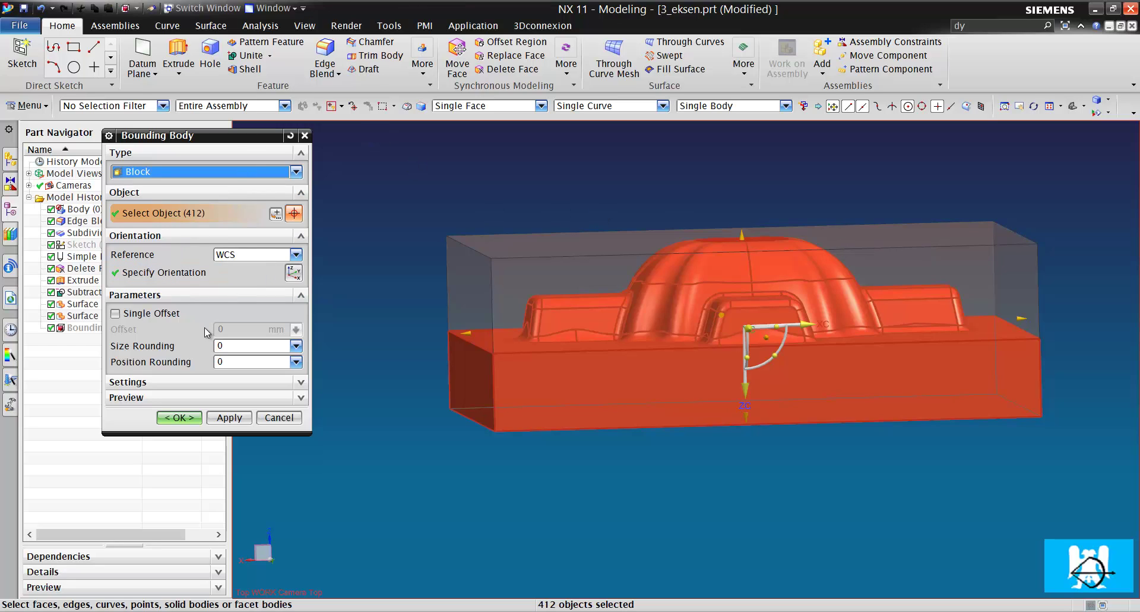
- Try a single uniform bounding offset of 3 mm, then reset it to 0
left_click(741, 235)
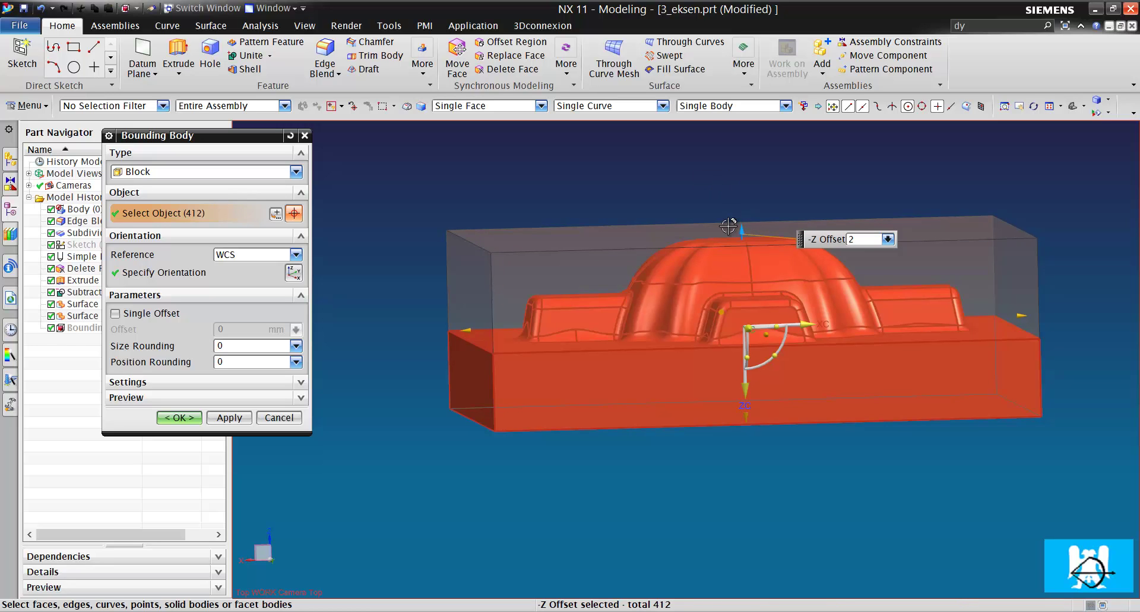
key("F8")
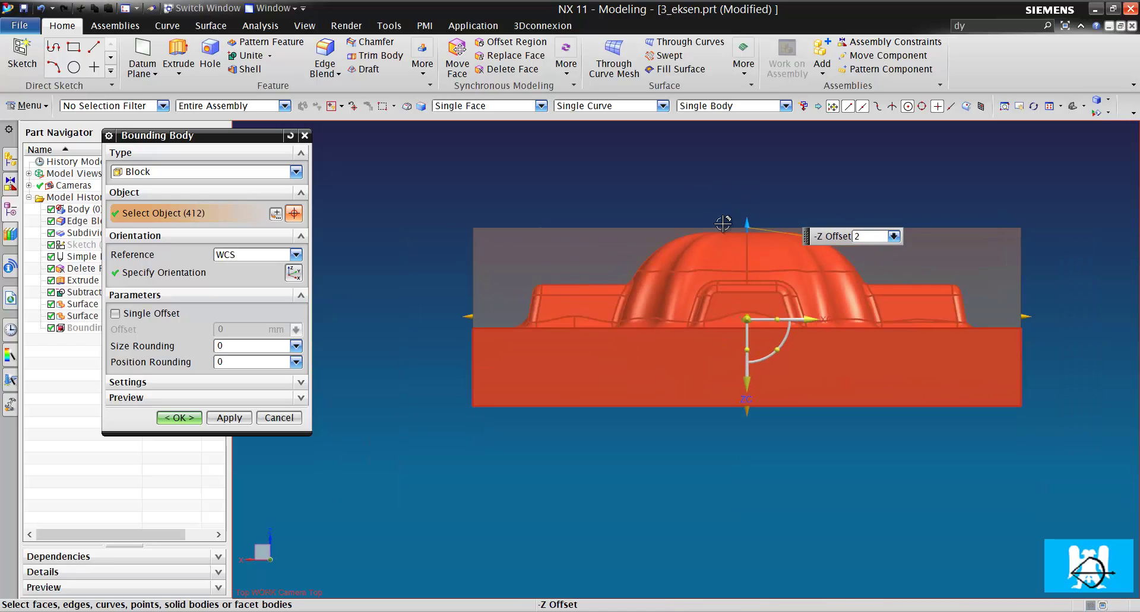
left_click(119, 313)
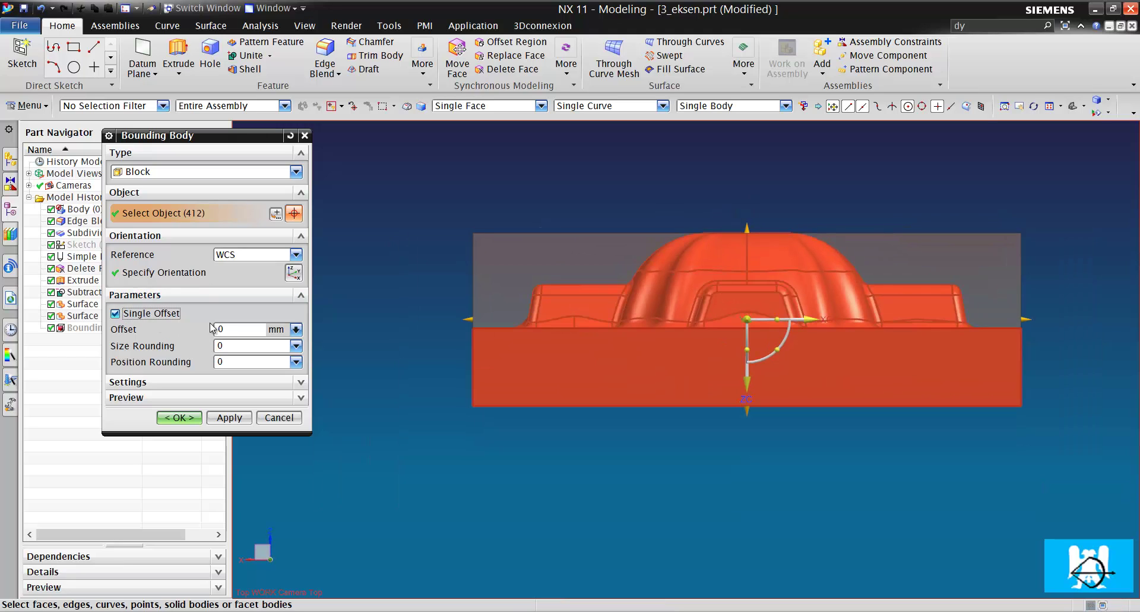
double_click(243, 331)
key("Return")
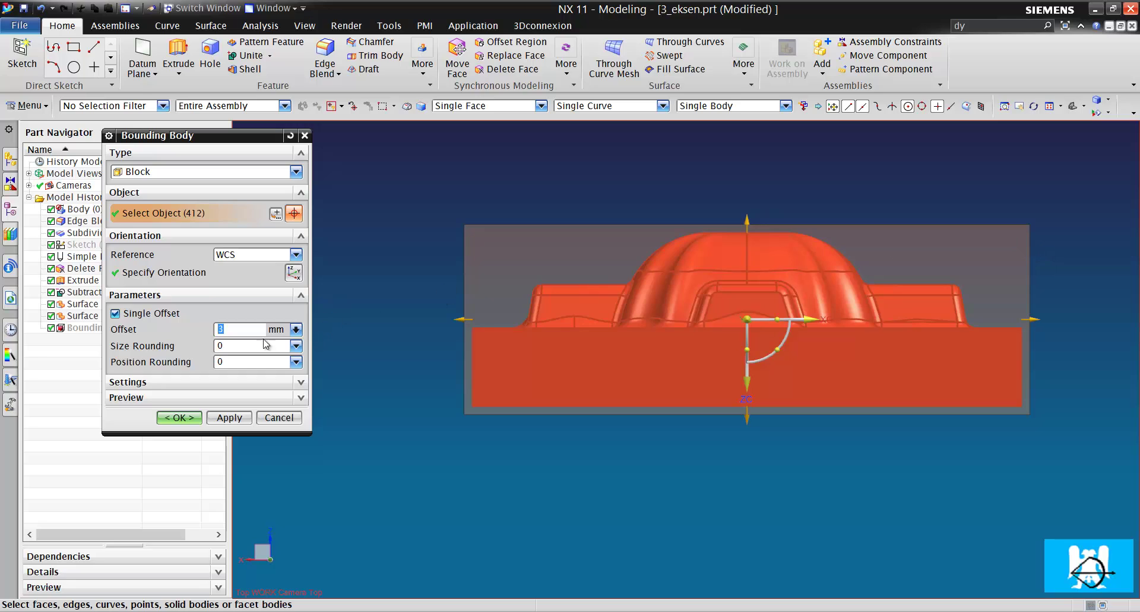
left_click(119, 315)
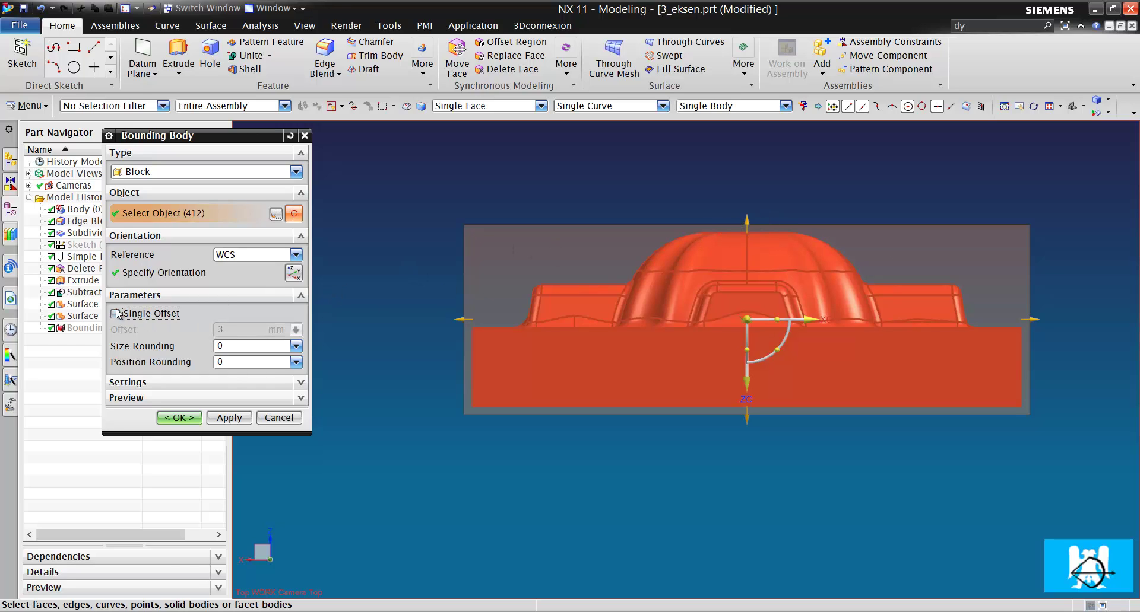
left_click(115, 314)
type("0")
key("Return")
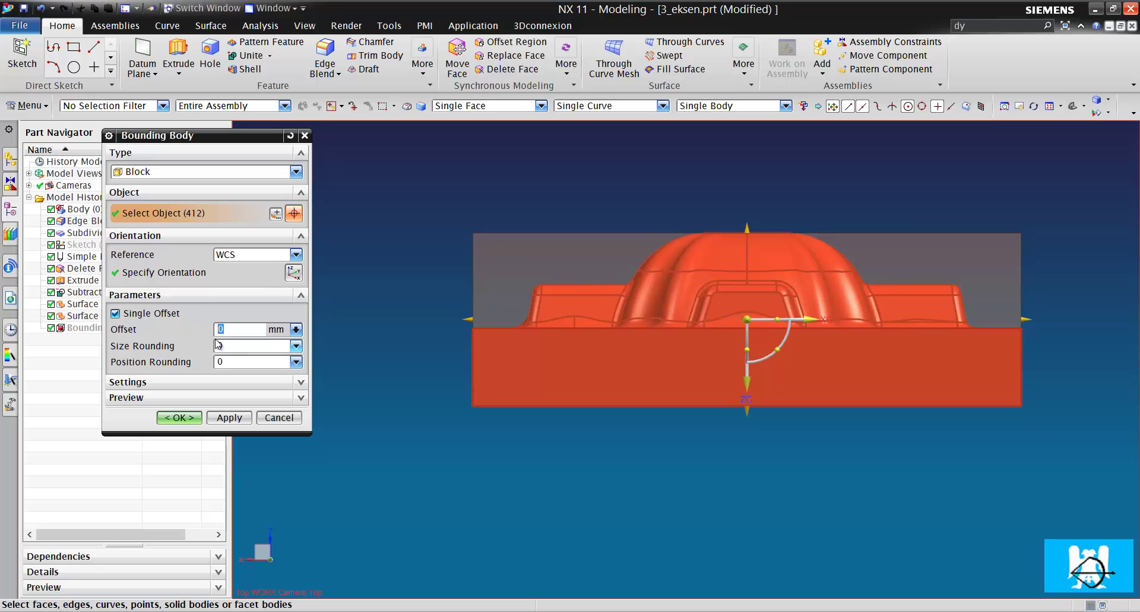
- Switch to per-side offsets, give the top a 2 mm -Z offset, and create the block
left_click(116, 315)
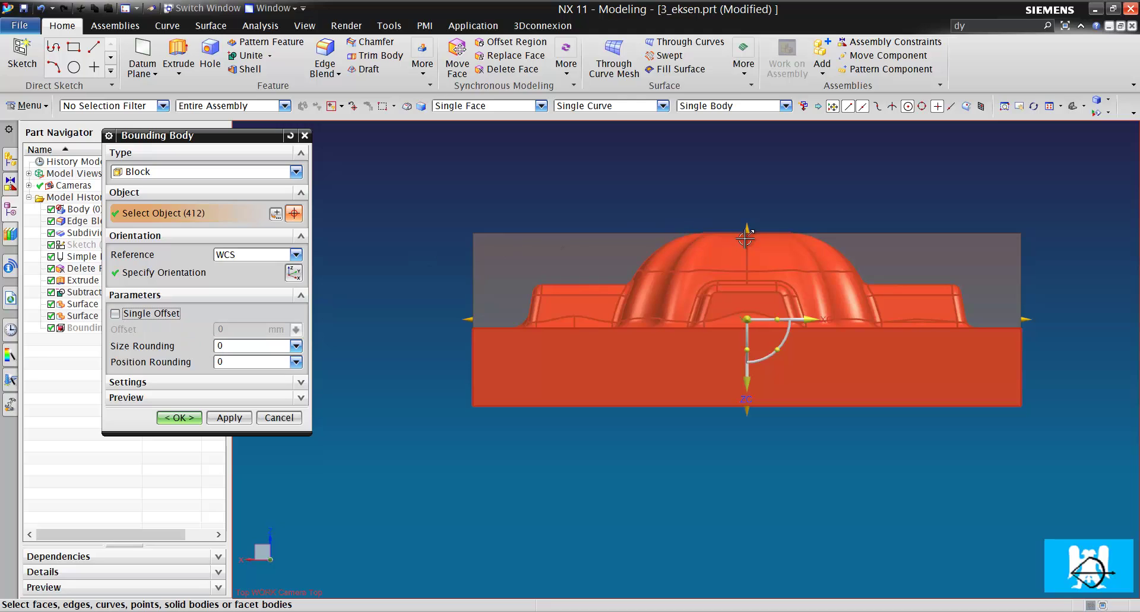
left_click_drag(747, 229, 742, 218)
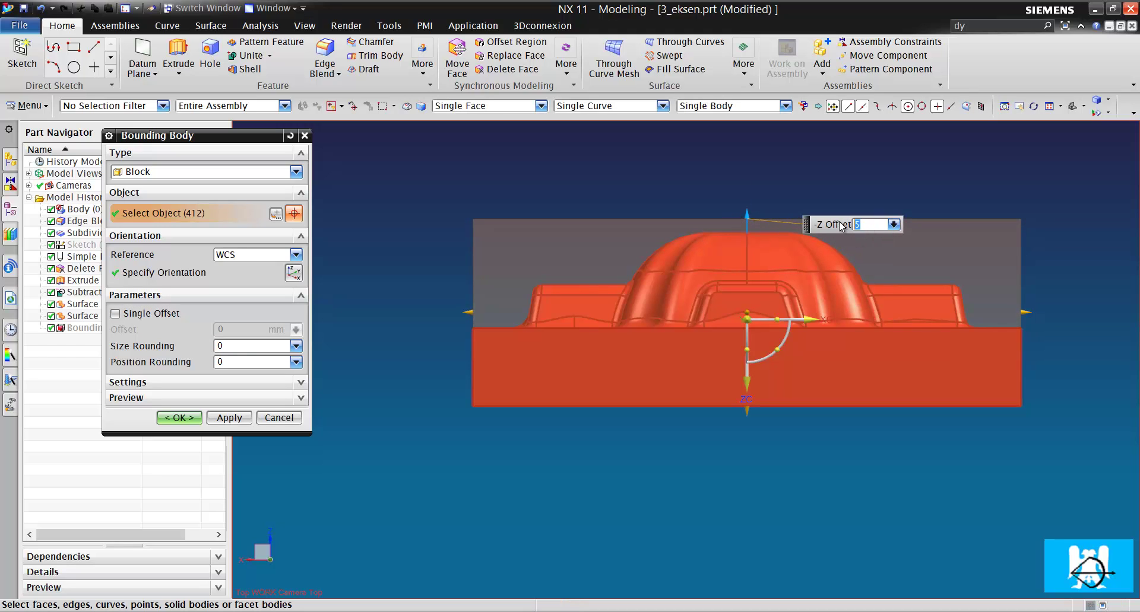
type("2")
key("Return")
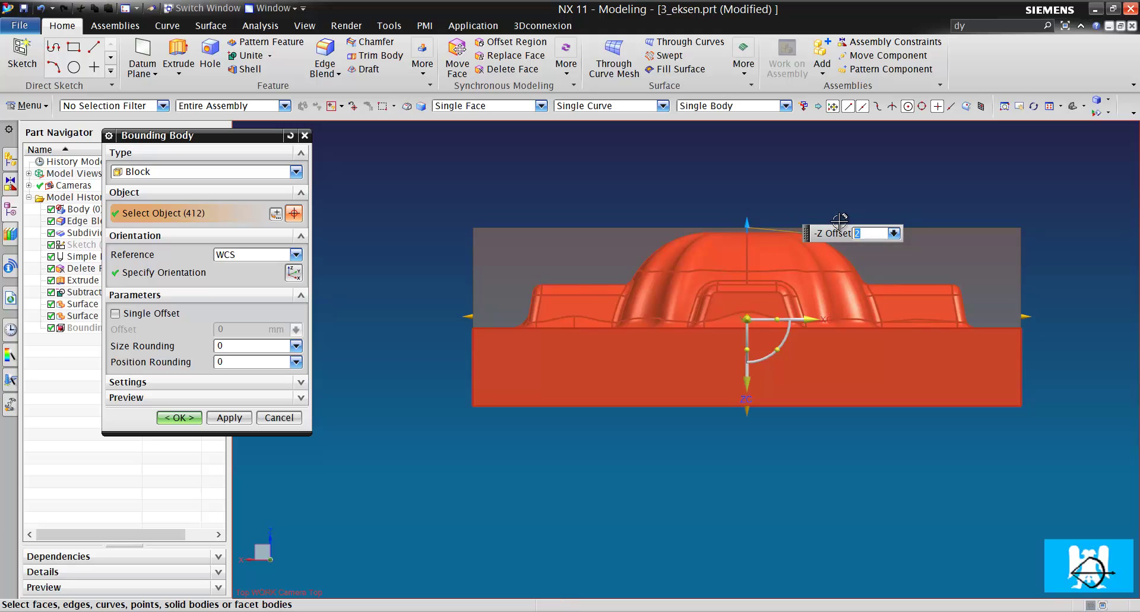
left_click(178, 417)
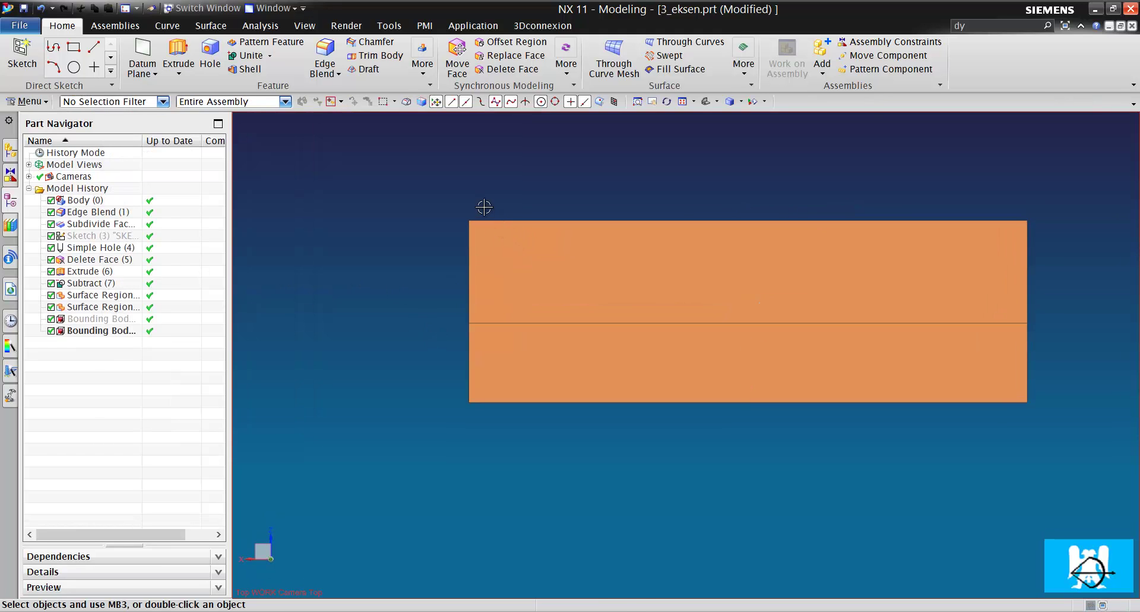
- Hide the orange bounding block, revealing the red cross part on its base
middle_click_drag(483, 209, 515, 258)
scroll(515, 258, "down", 3)
scroll(572, 146, "up", 2)
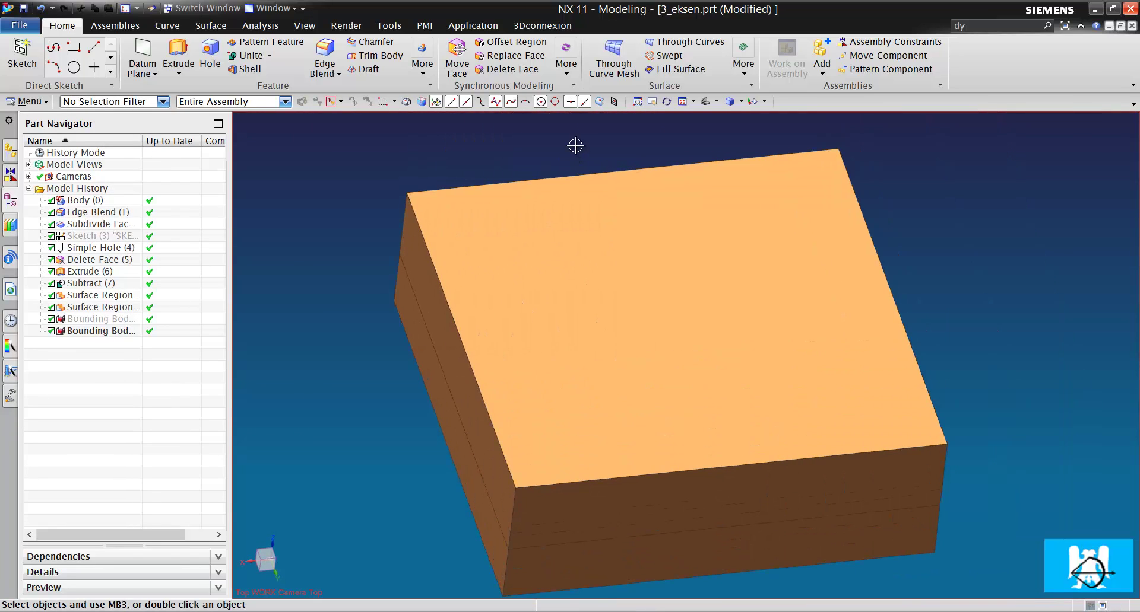
left_click(454, 197)
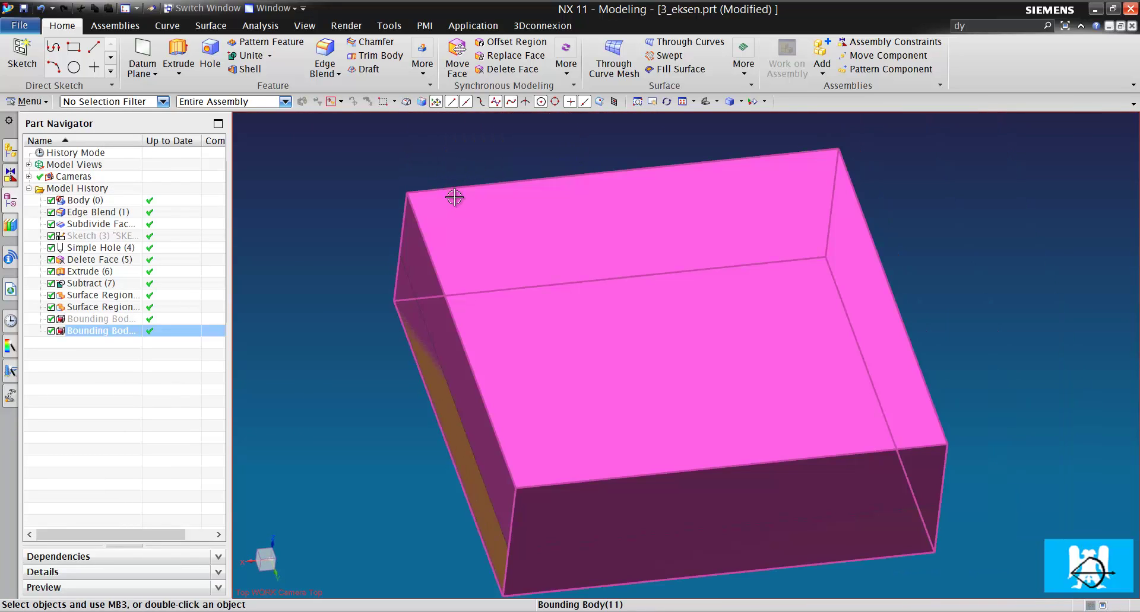
right_click(479, 207)
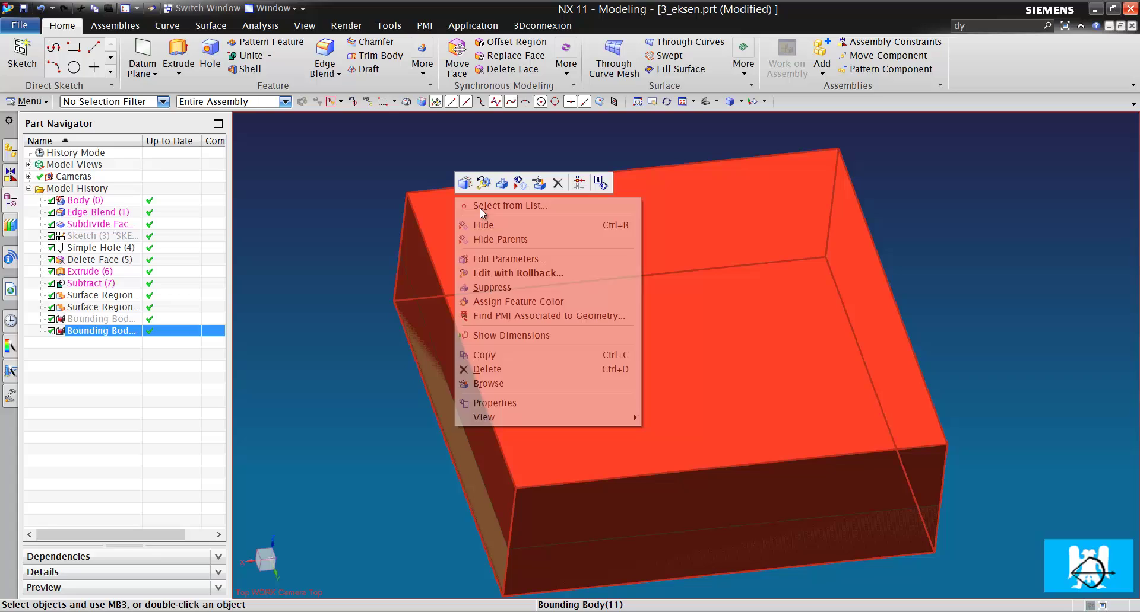
left_click(520, 183)
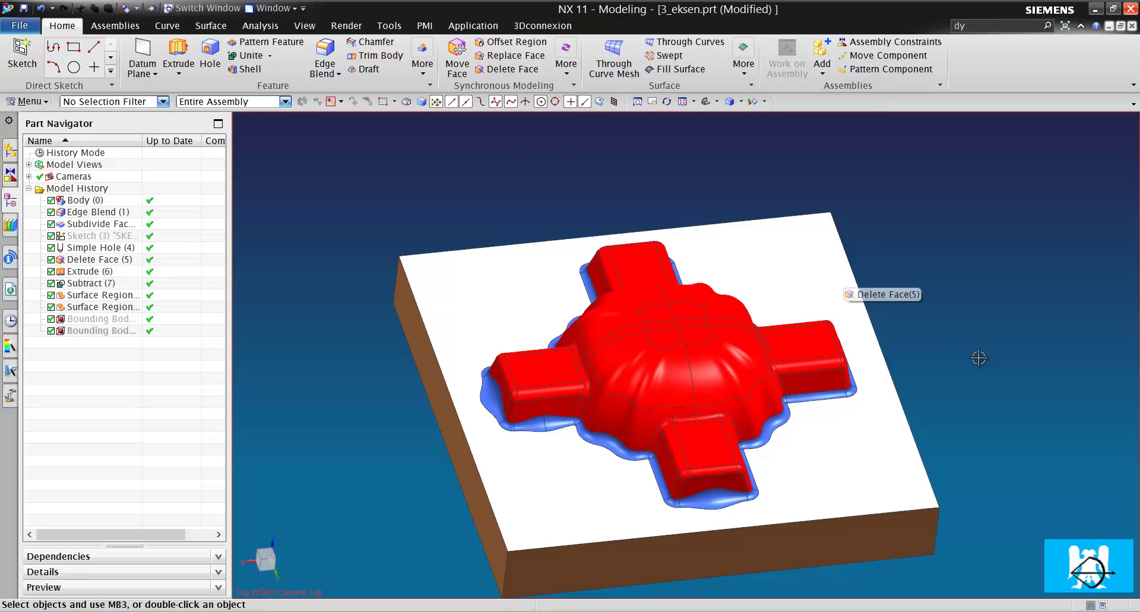
middle_click_drag(975, 353, 1036, 302)
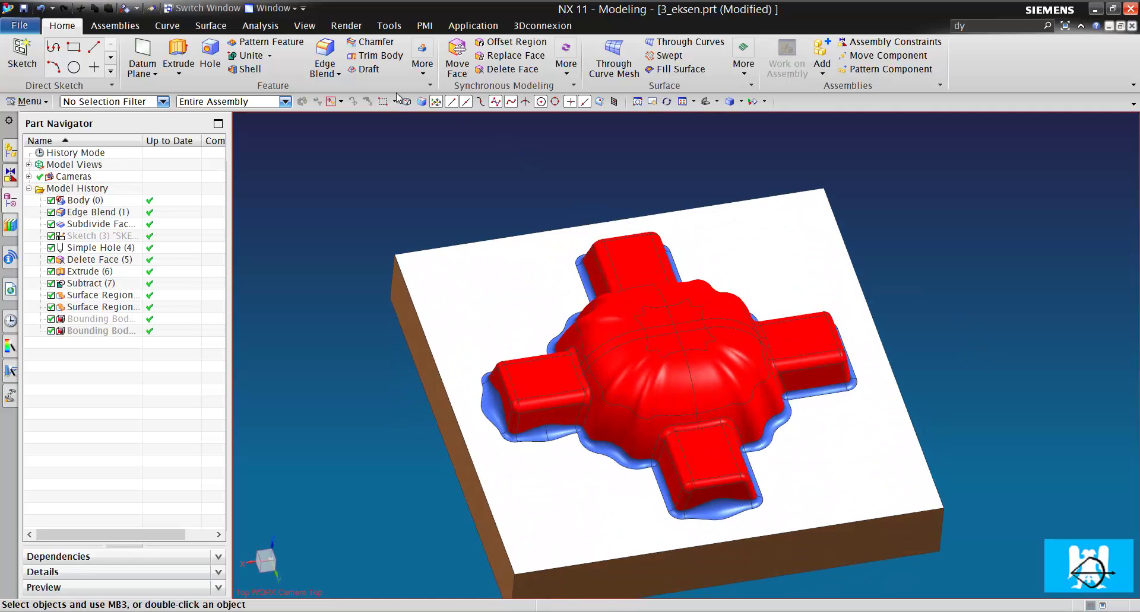
- Switch to Manufacturing and set the bounding block as the WORKPIECE blank geometry
left_click(451, 30)
left_click(236, 57)
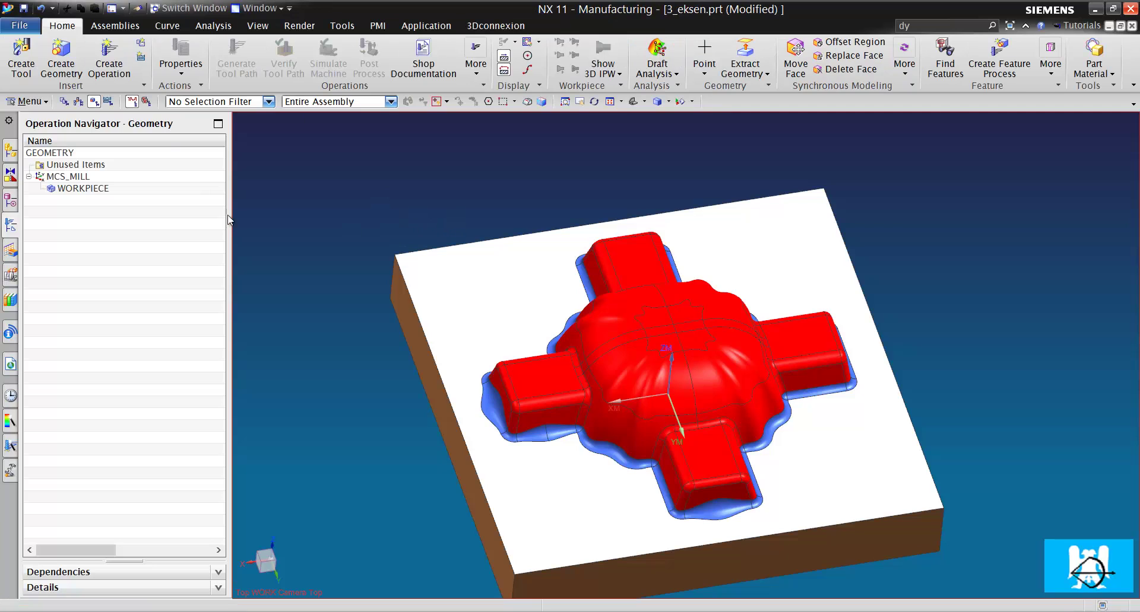
double_click(83, 188)
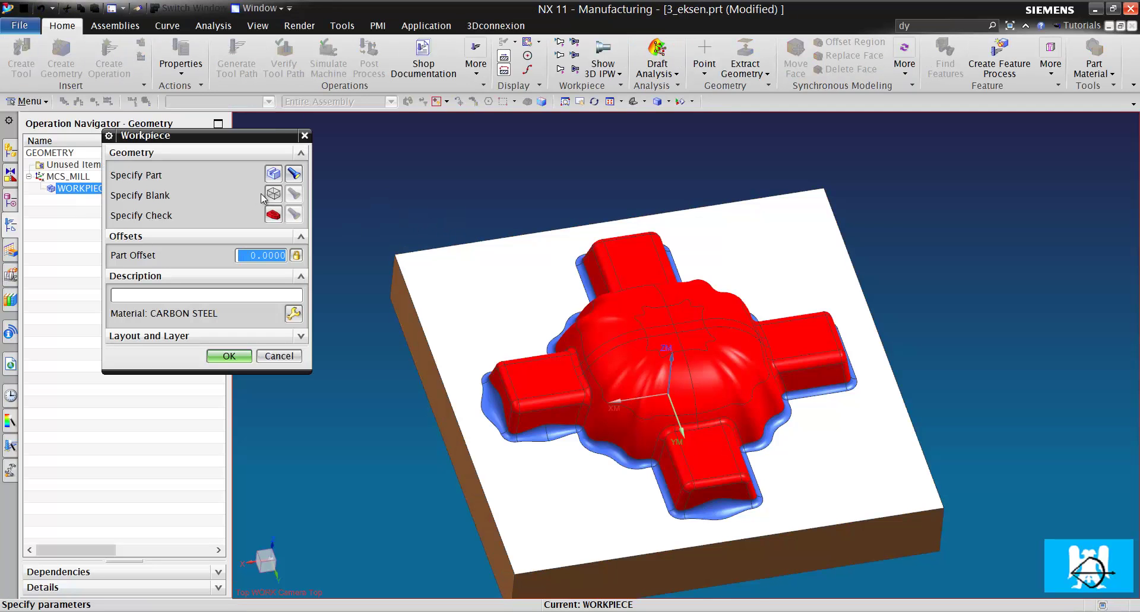
left_click(273, 195)
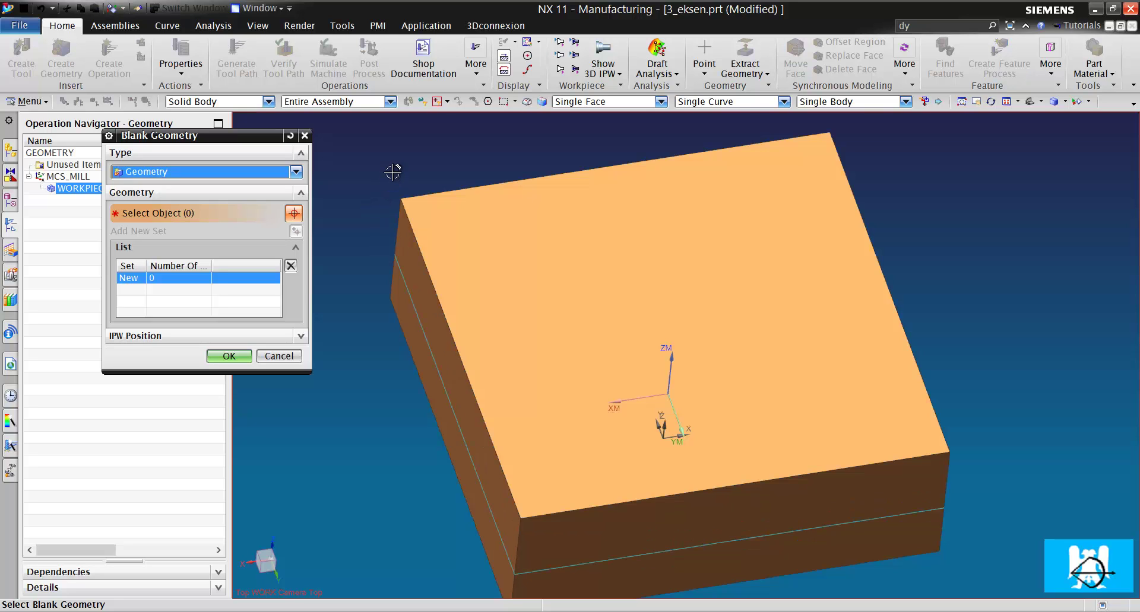
left_click(440, 183)
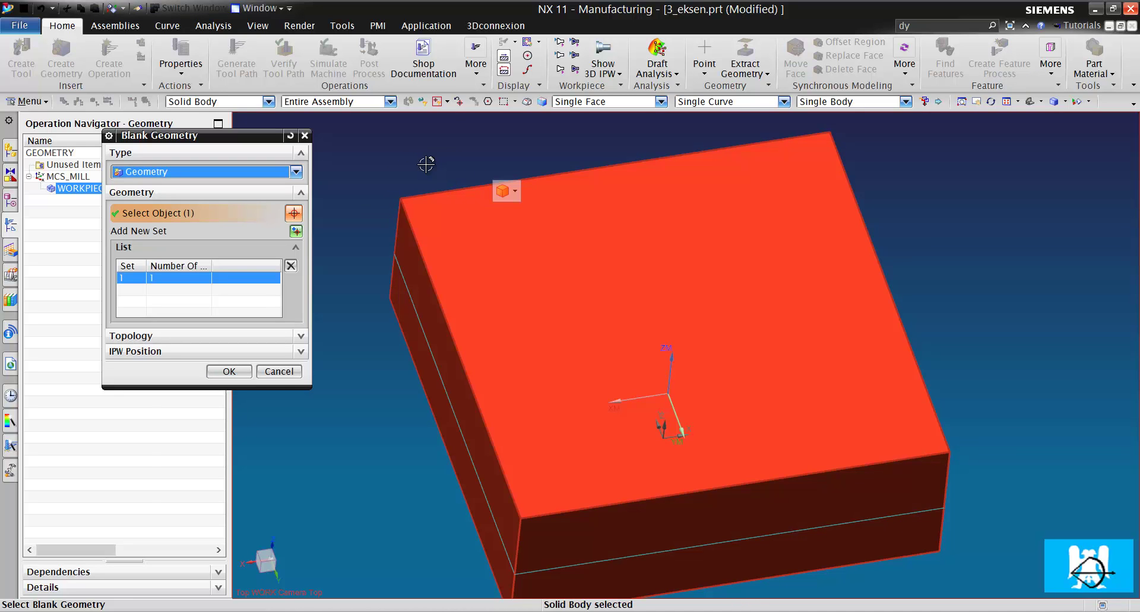
left_click(228, 372)
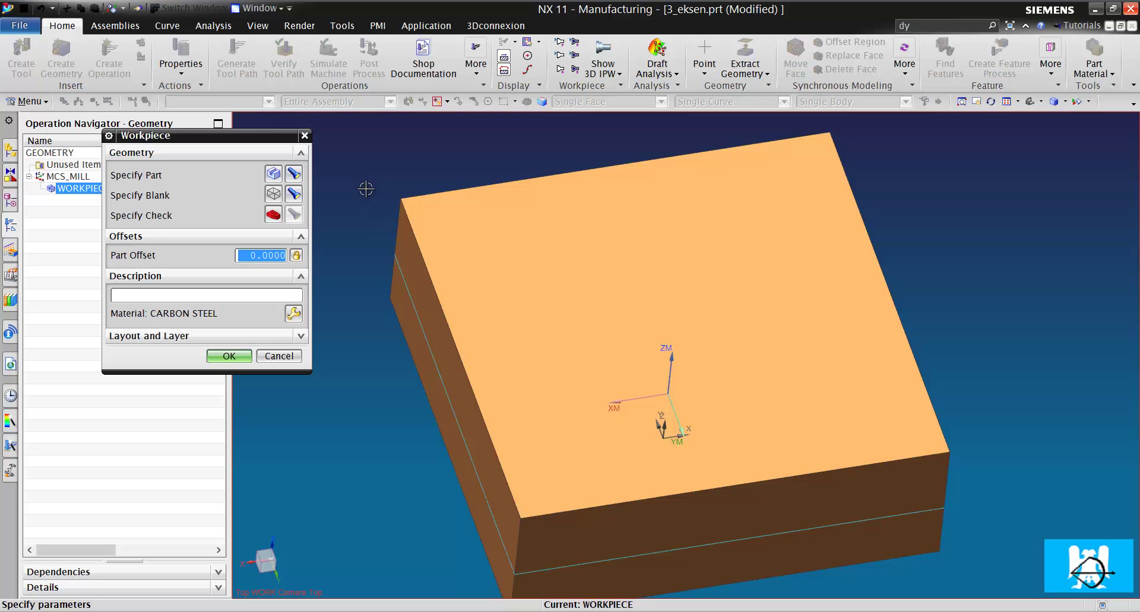
- Swap the display back to the red part, leaving check geometry empty and Part Offset at 0
key("ctrl+shift+b")
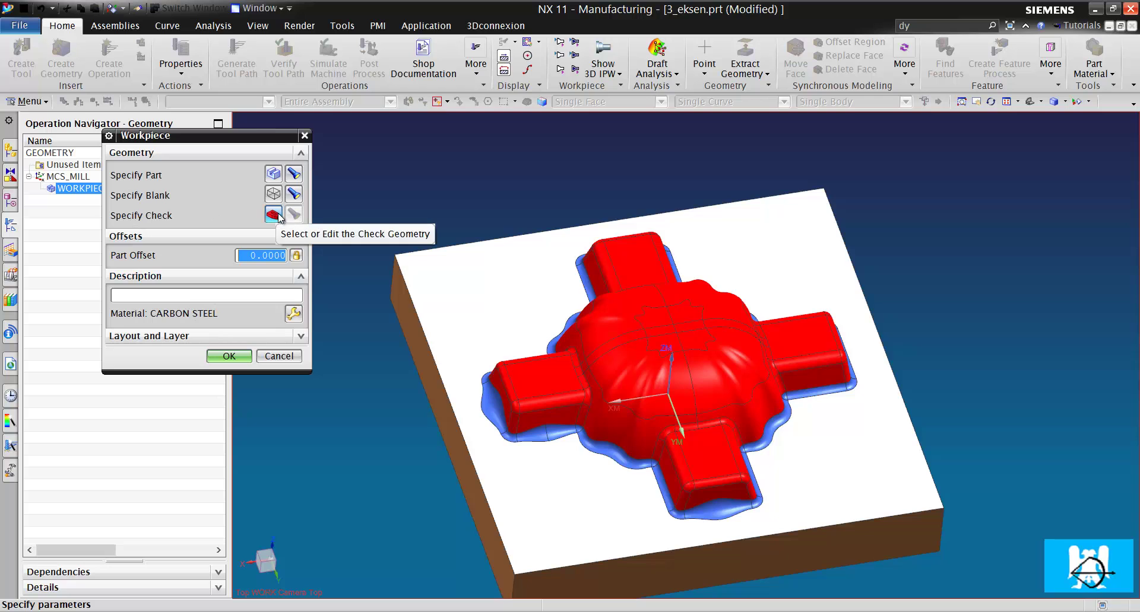
scroll(623, 320, "up", 2)
scroll(624, 324, "down", 2)
middle_click_drag(624, 324, 618, 357)
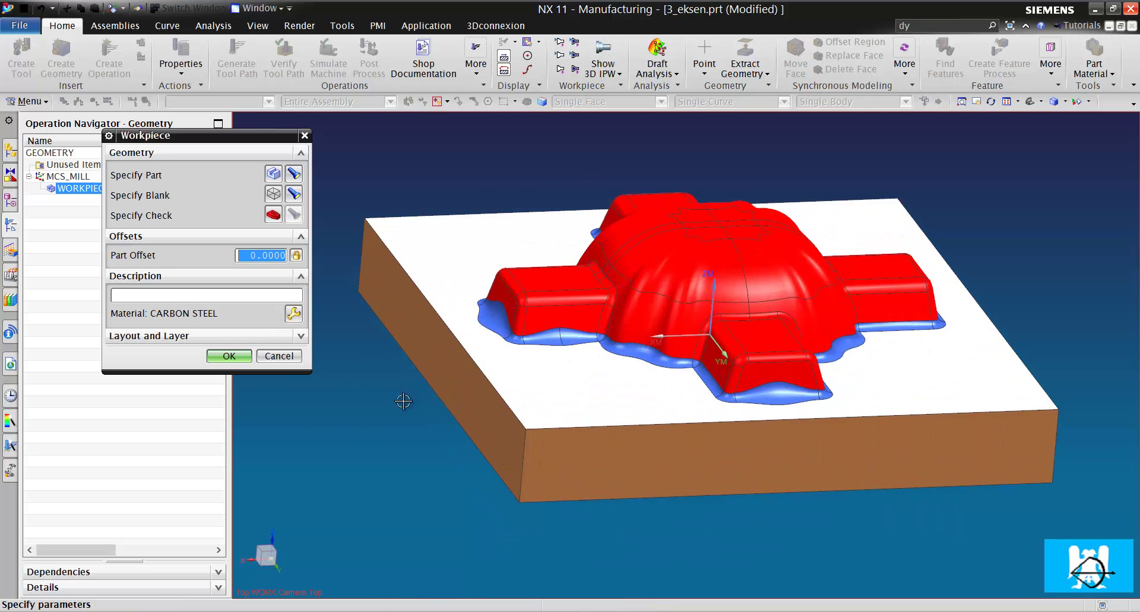
middle_click_drag(464, 395, 478, 348)
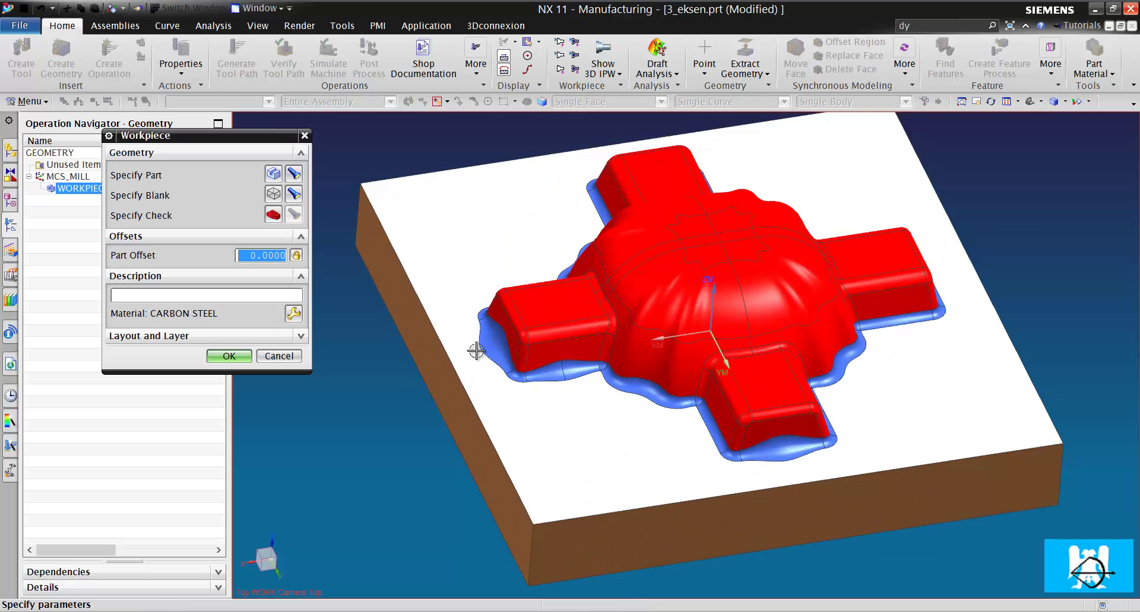
left_click(273, 215)
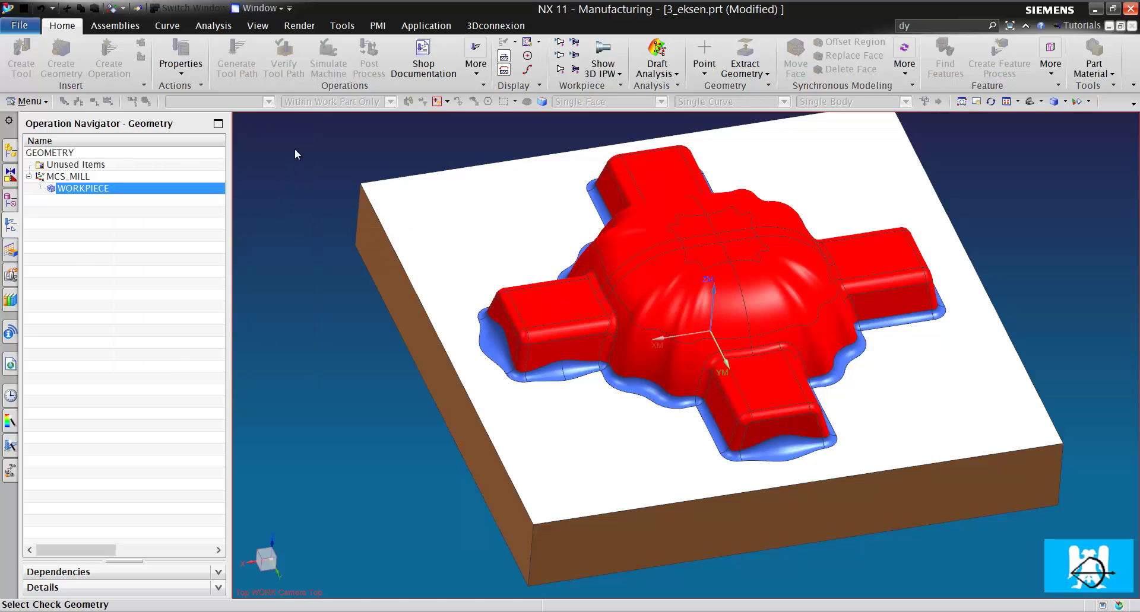
left_click(300, 300)
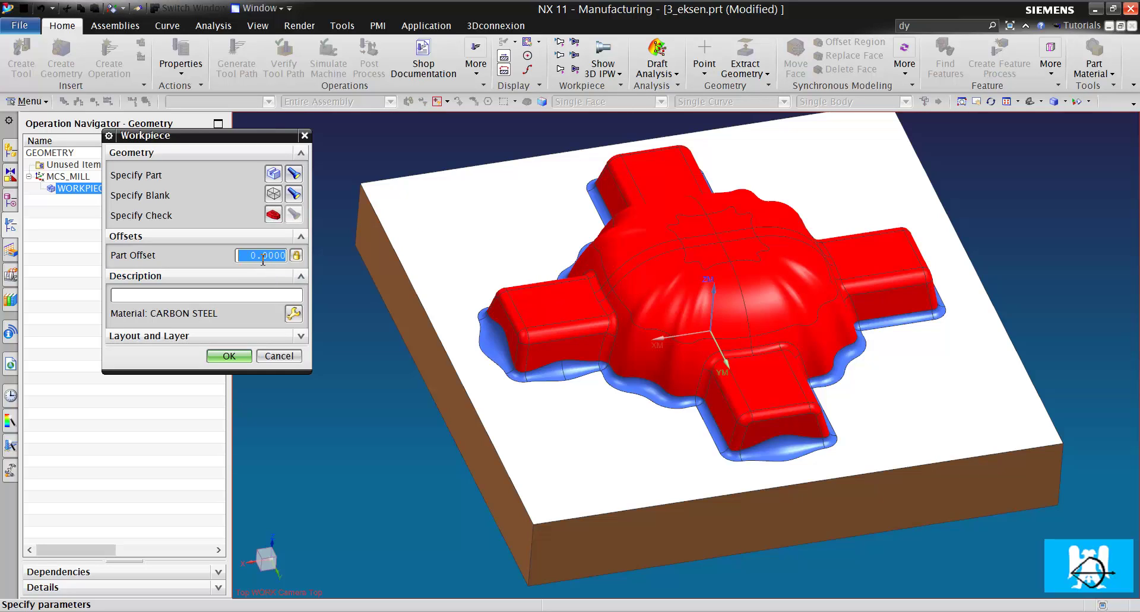
type("2")
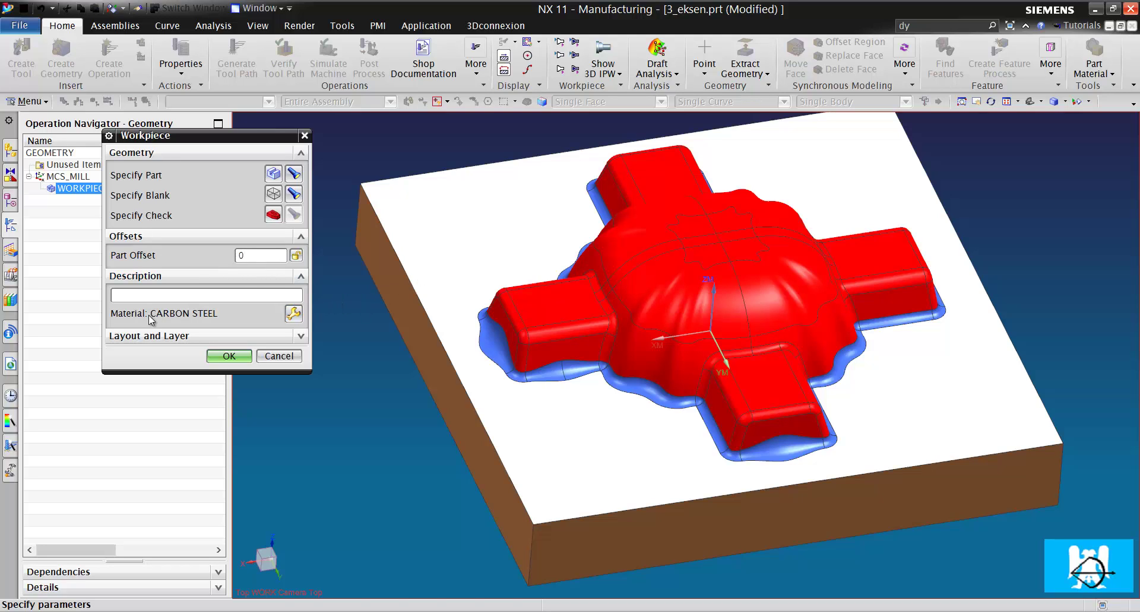
left_click(294, 314)
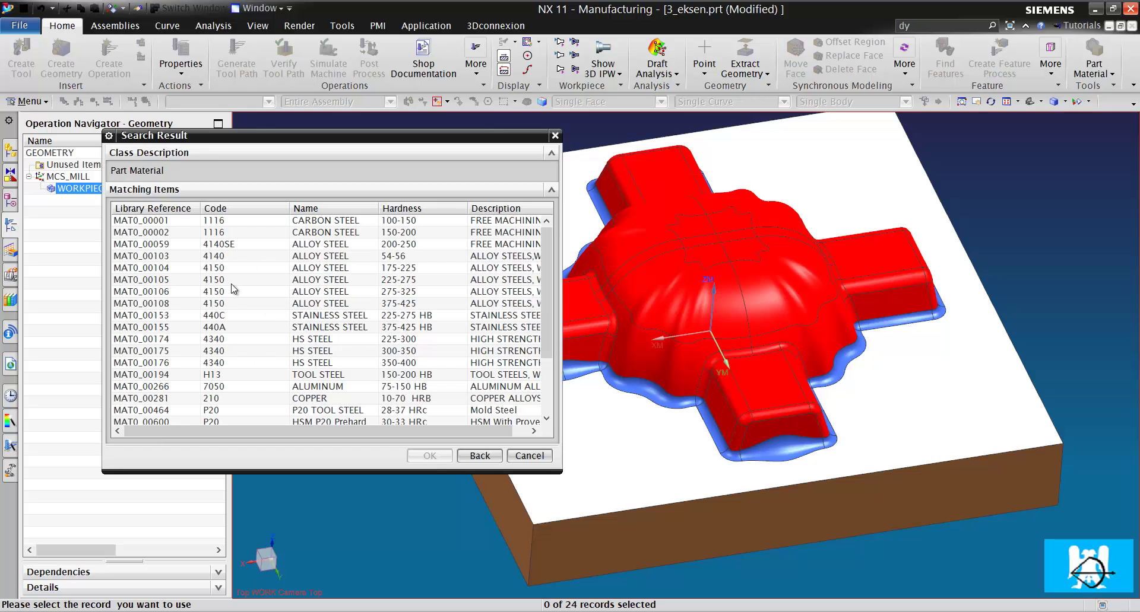
left_click(326, 340)
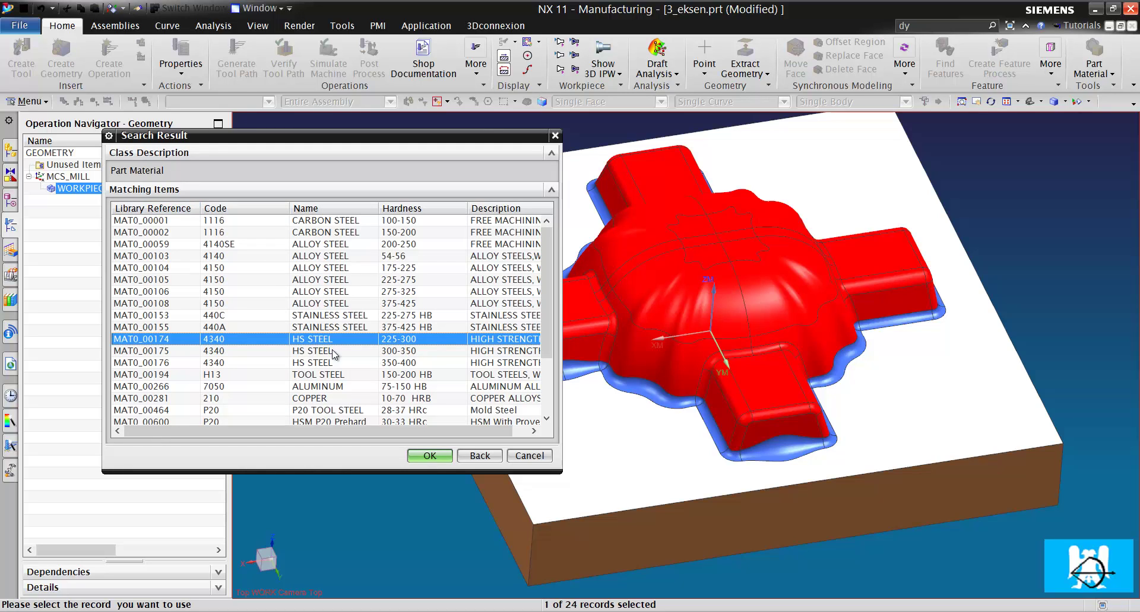
left_click(528, 457)
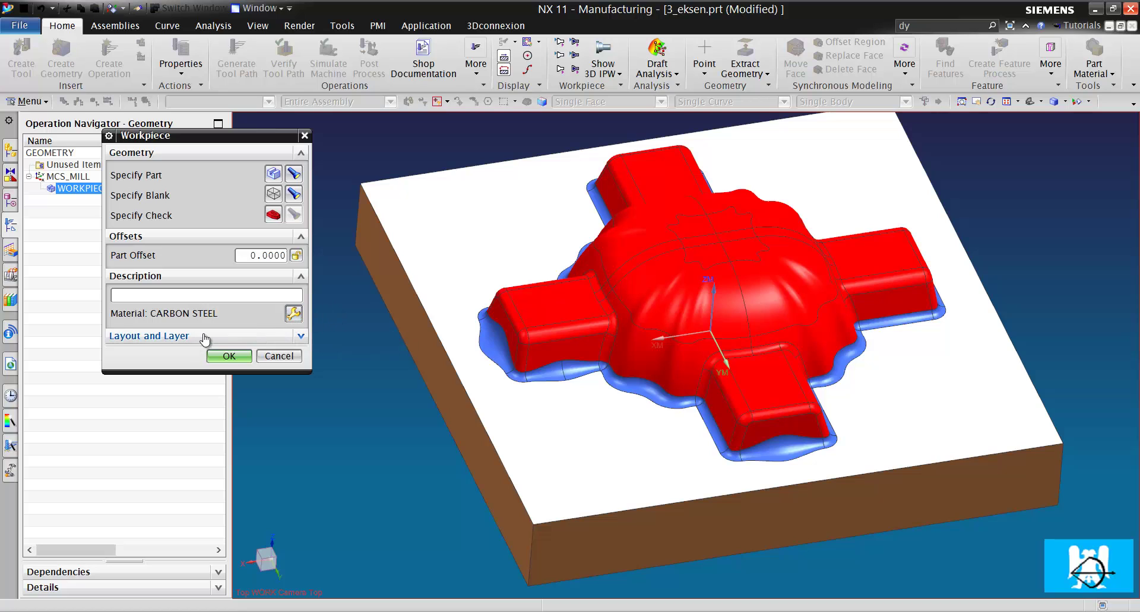
- Accept the WORKPIECE part and blank assignment, then reopen WORKPIECE to verify it and close it
left_click(229, 356)
scroll(360, 228, "down", 2)
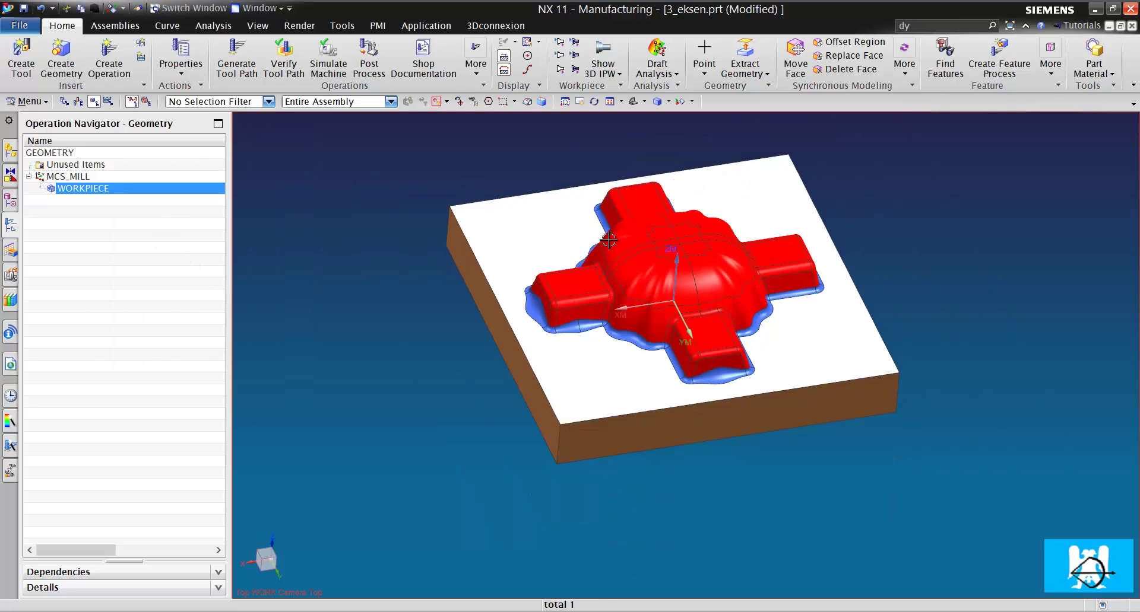
double_click(93, 189)
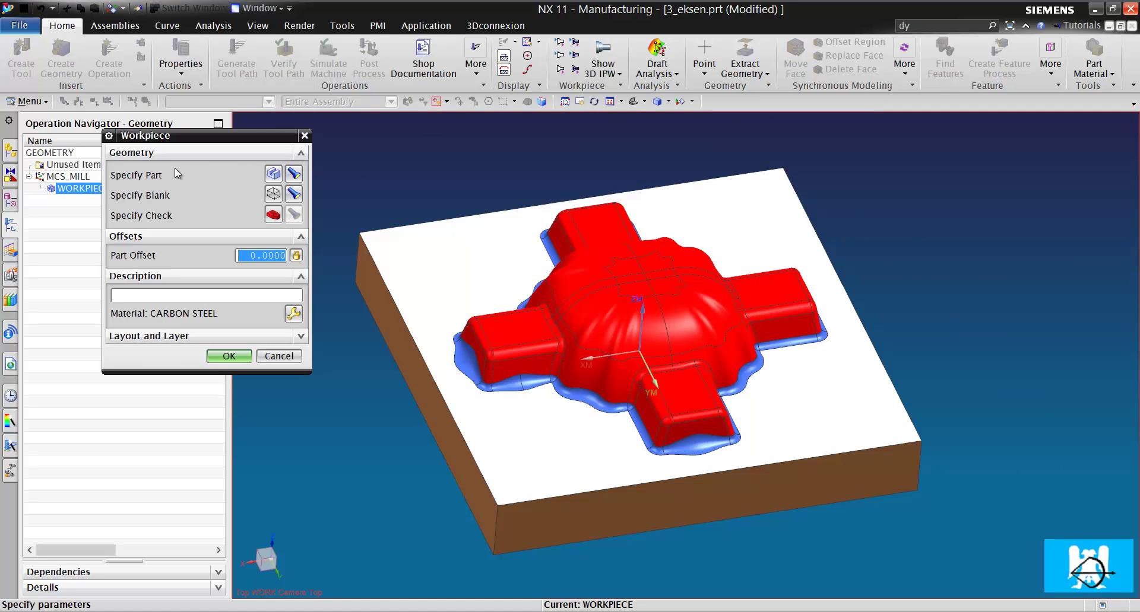
left_click(229, 356)
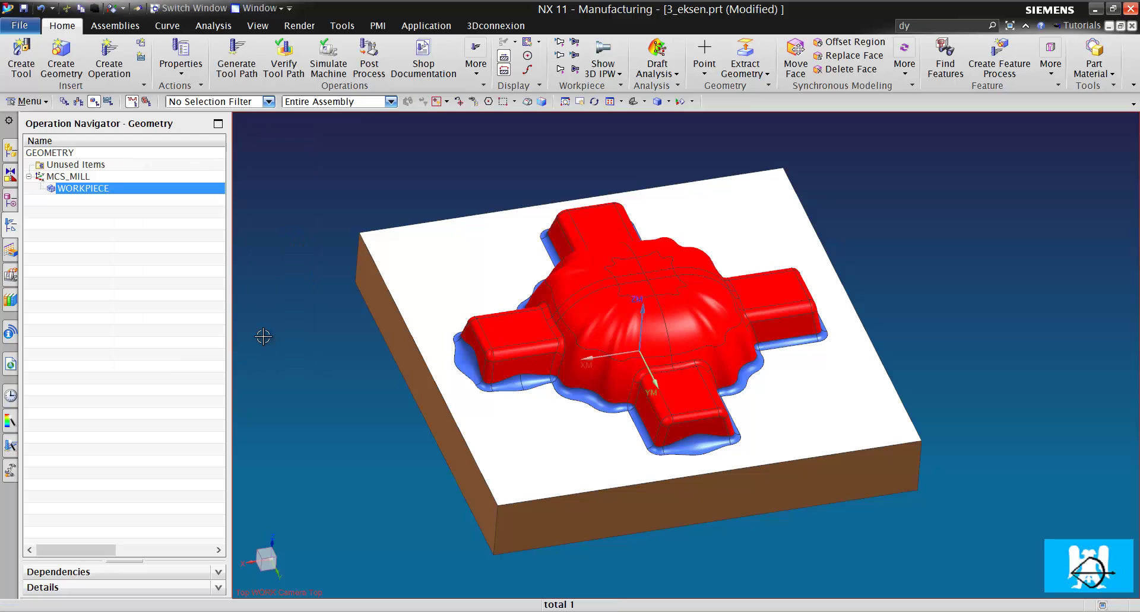